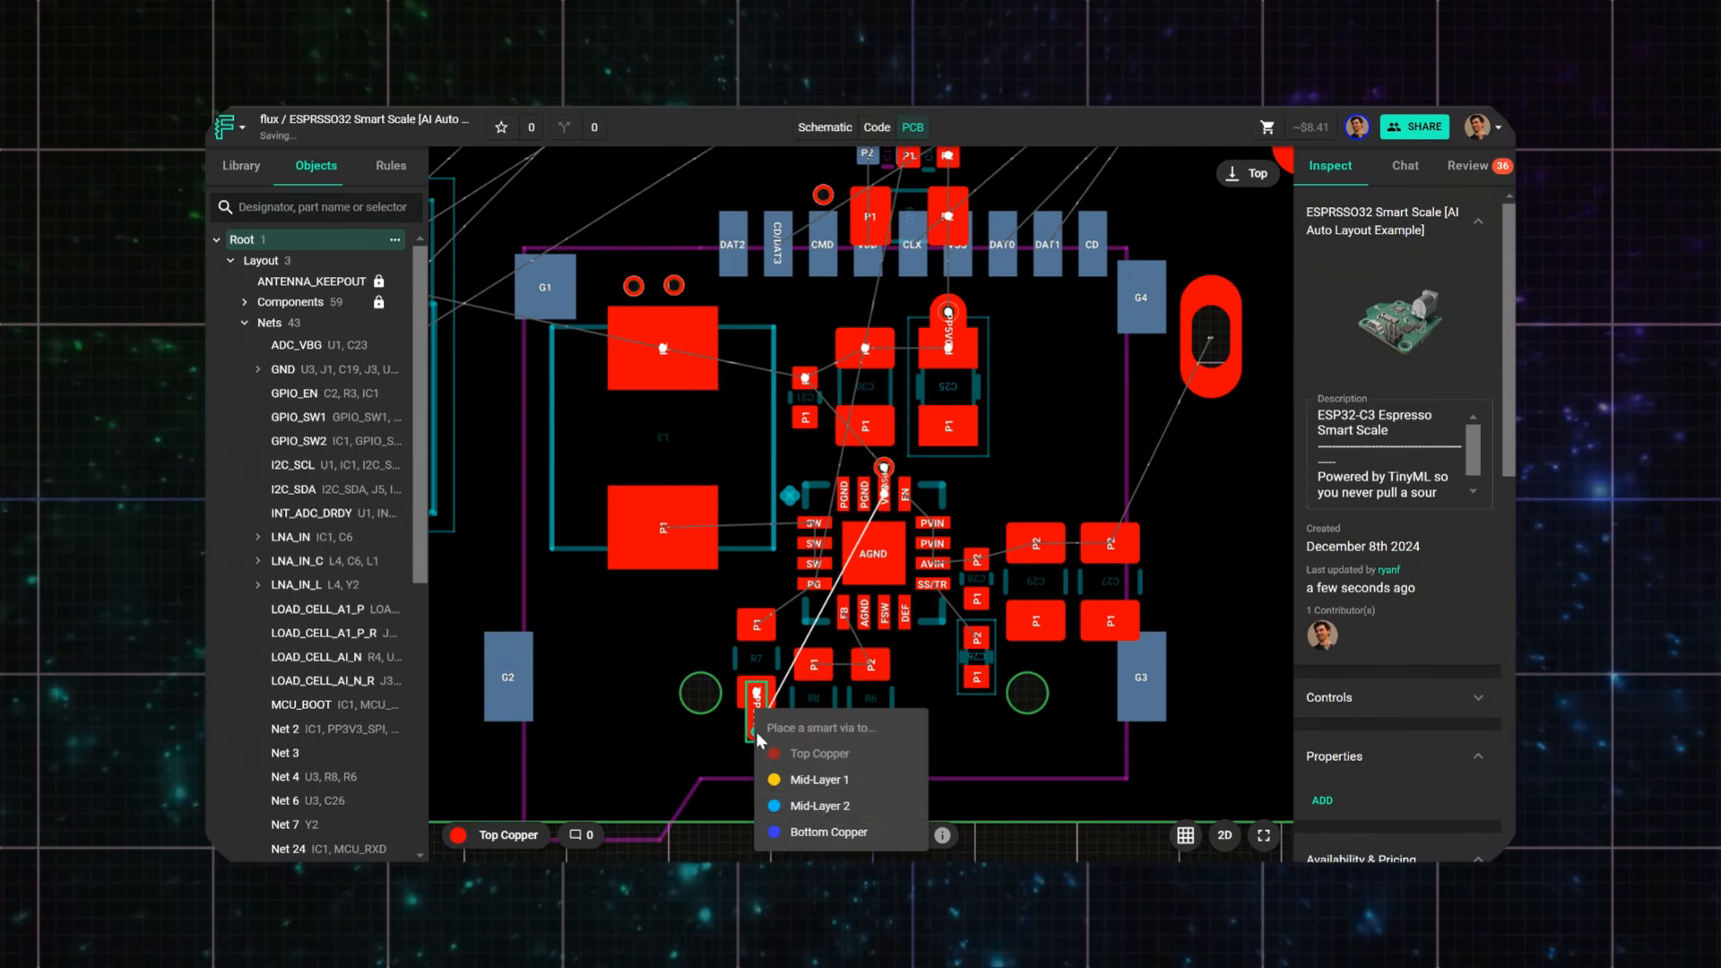
# Step: Place a smart via to Mid-Layer 2 at R7's PP5V0 pad and route PP5V0 on that layer to the two PP5V0 vias above
pyautogui.click(792, 801)
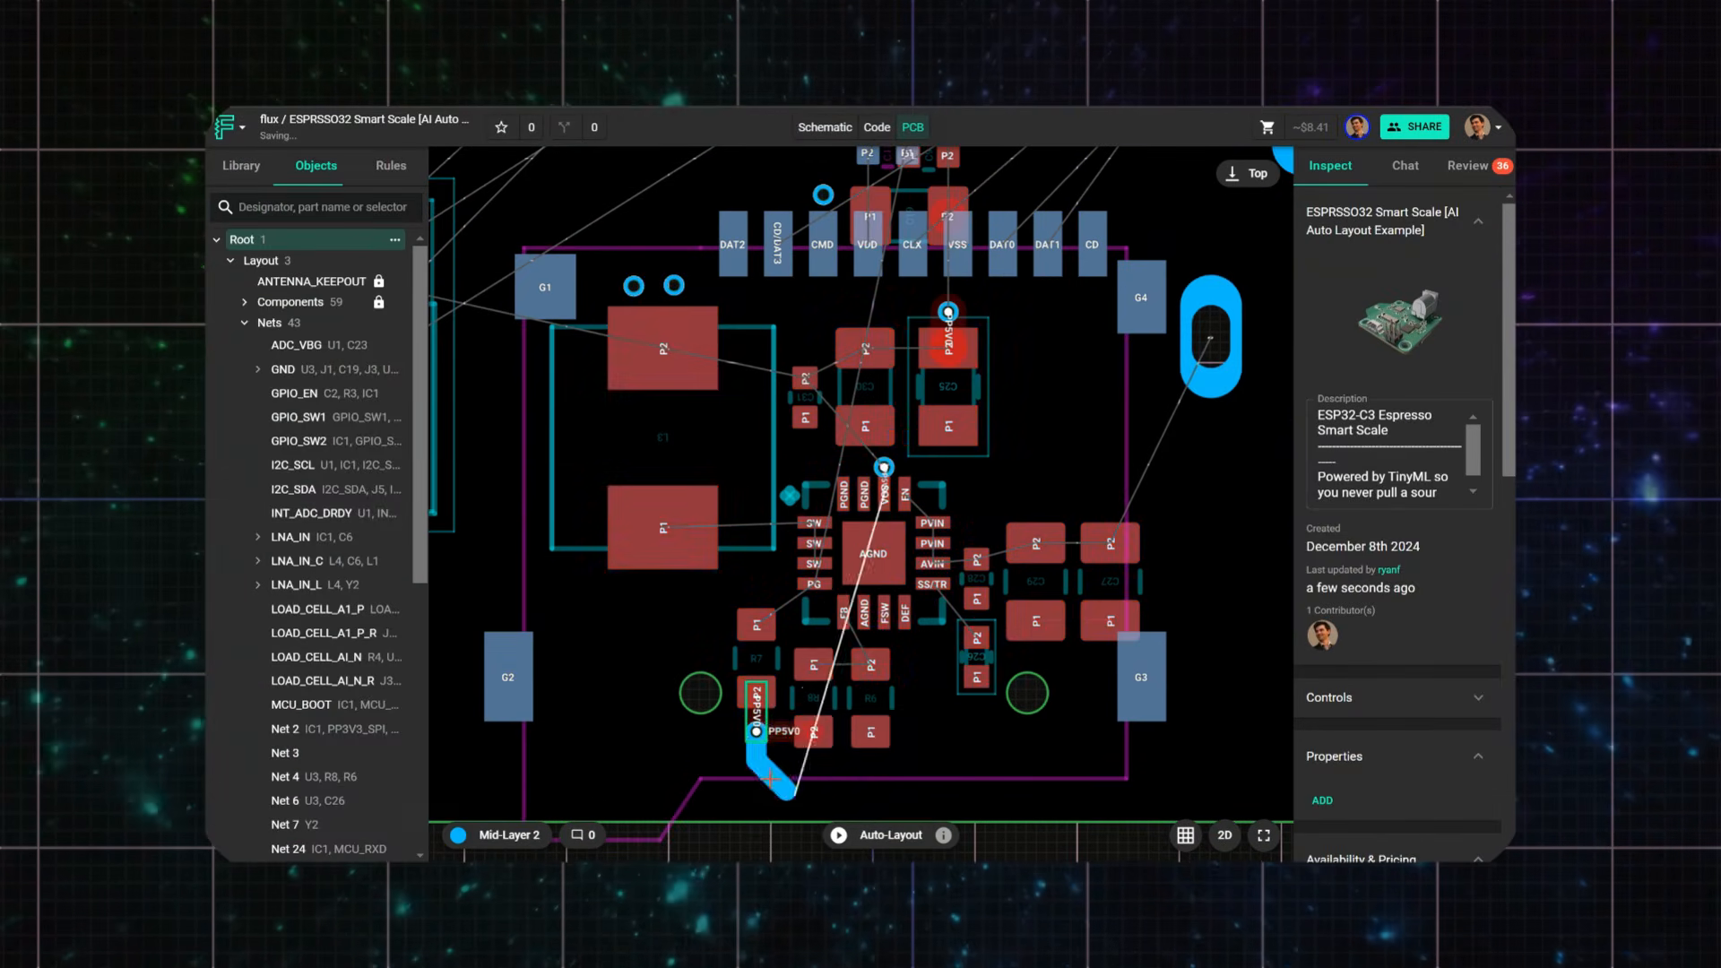
pyautogui.click(884, 467)
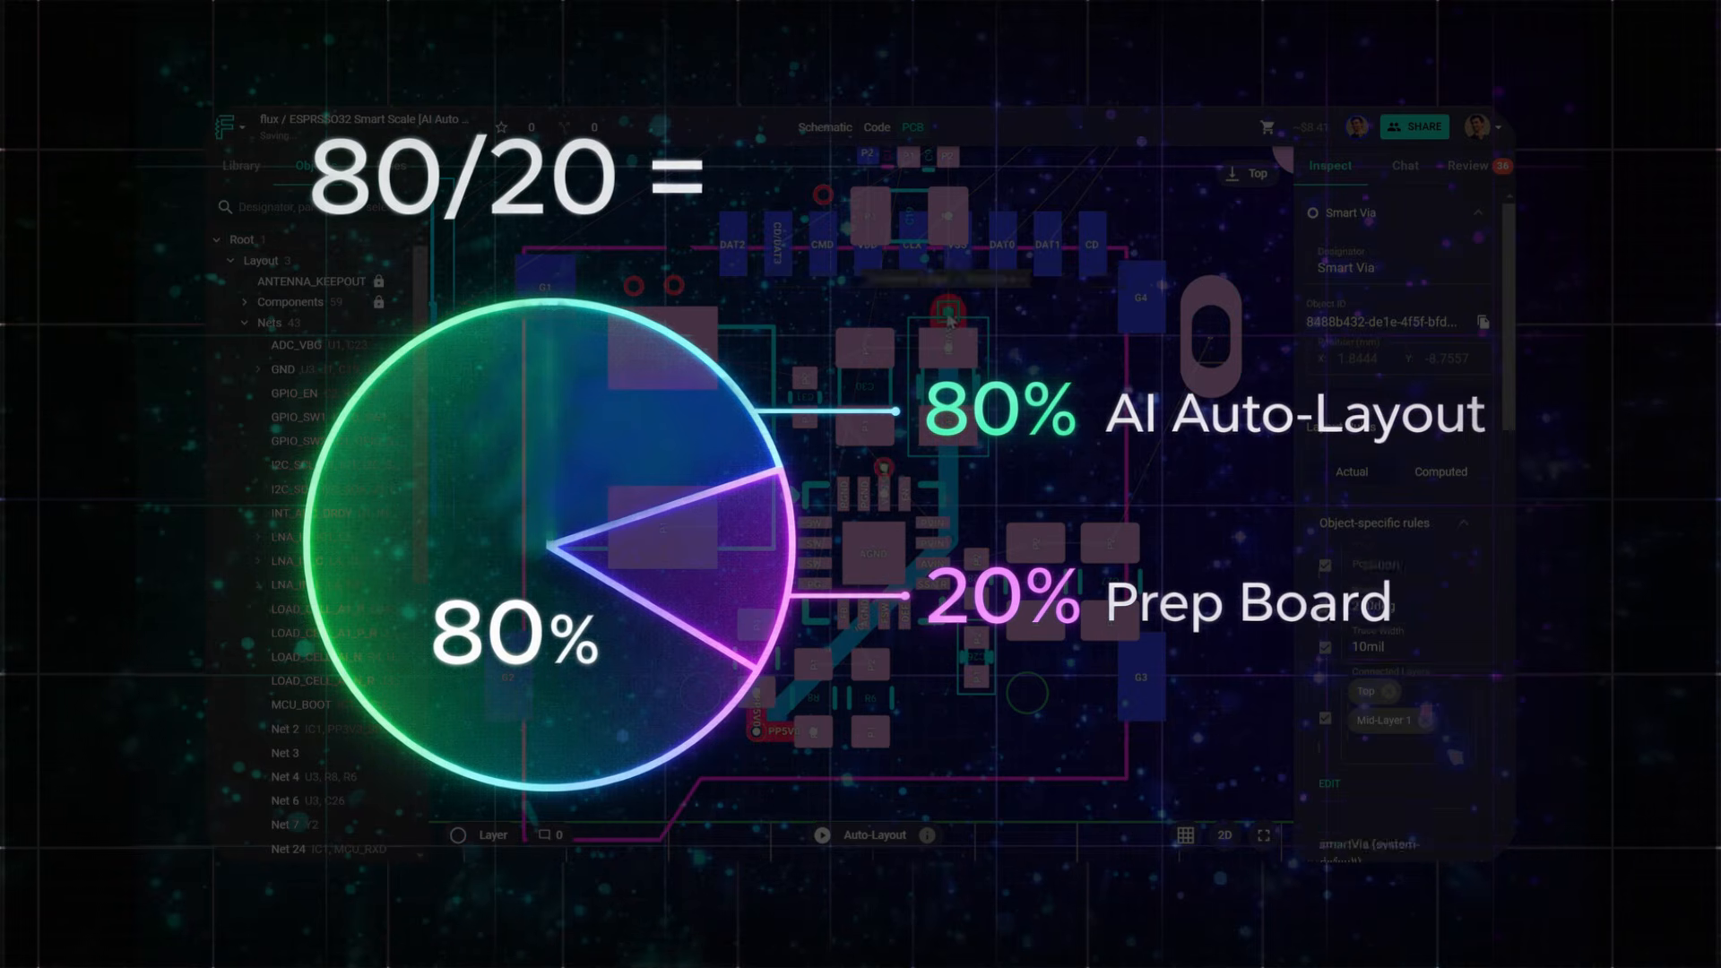
pyautogui.click(946, 470)
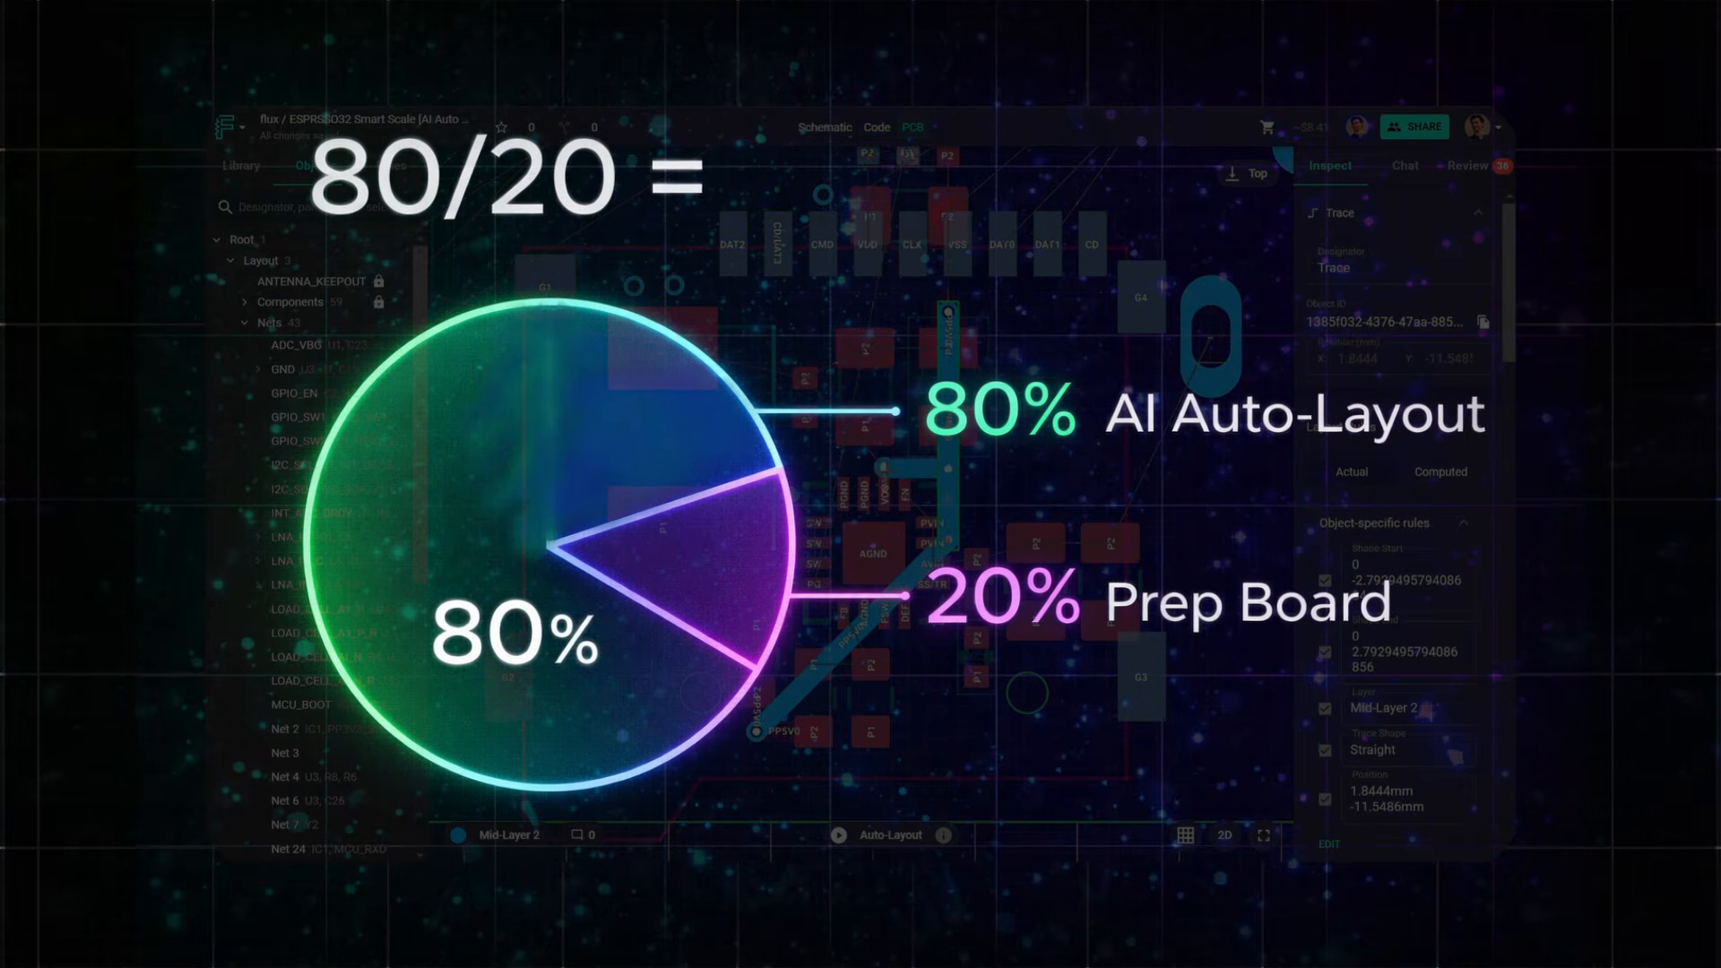
pyautogui.click(885, 469)
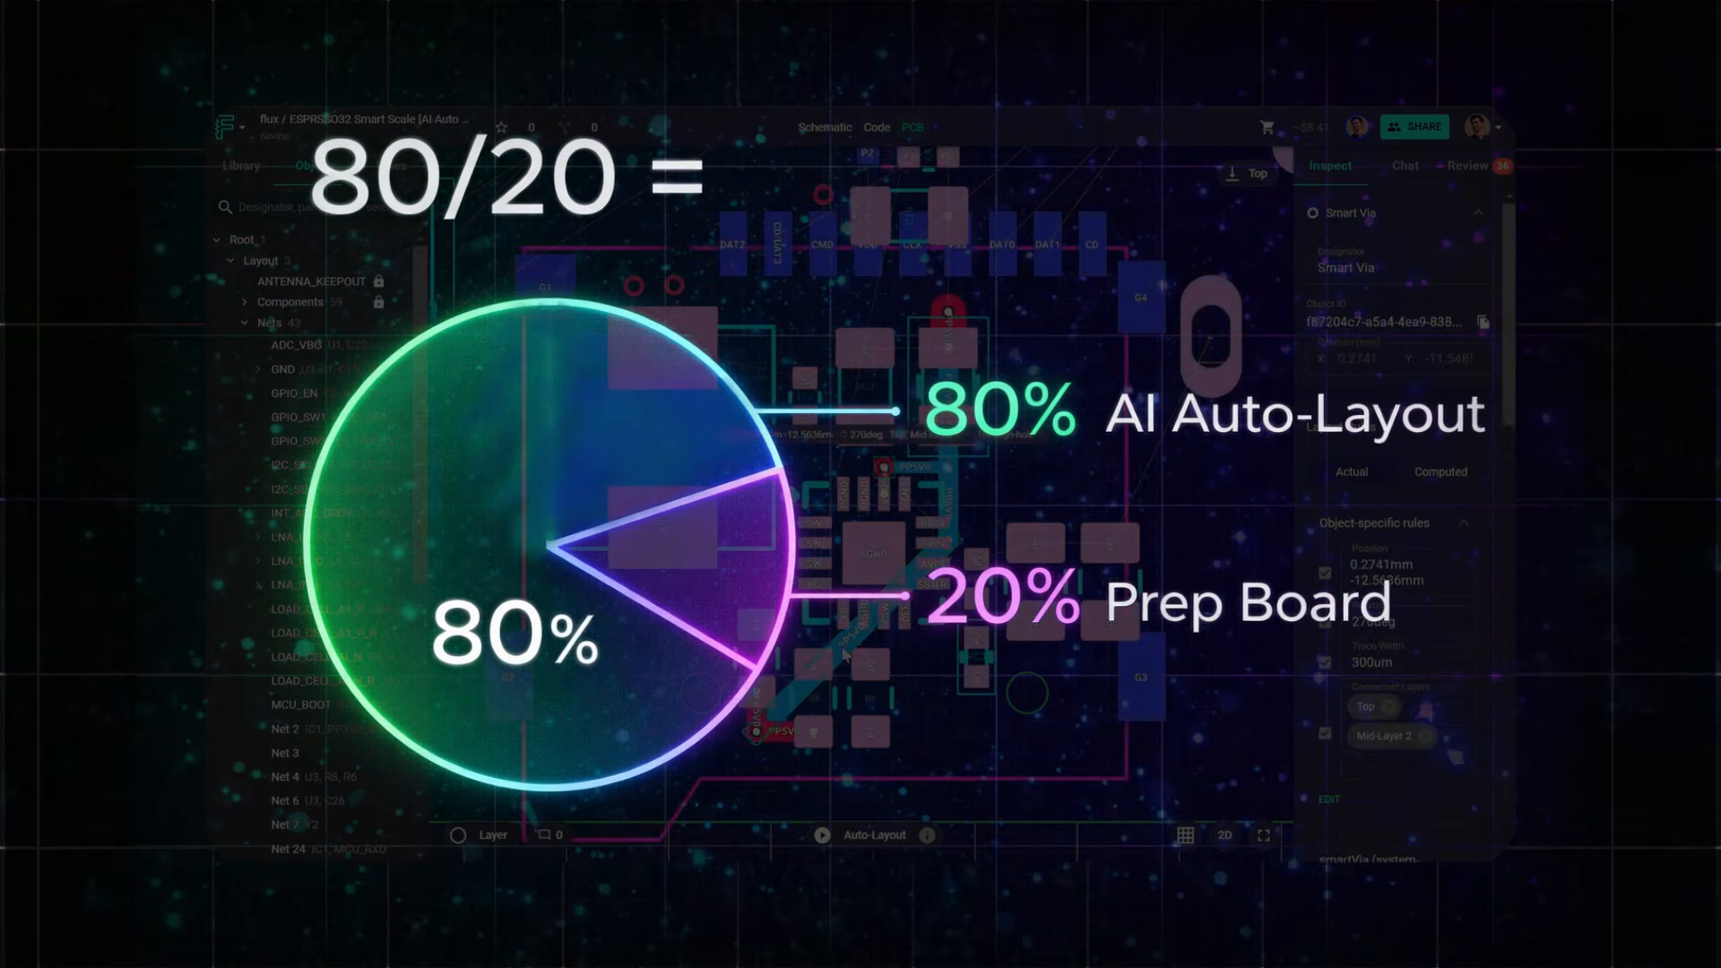
pyautogui.scroll(5, 789, 709)
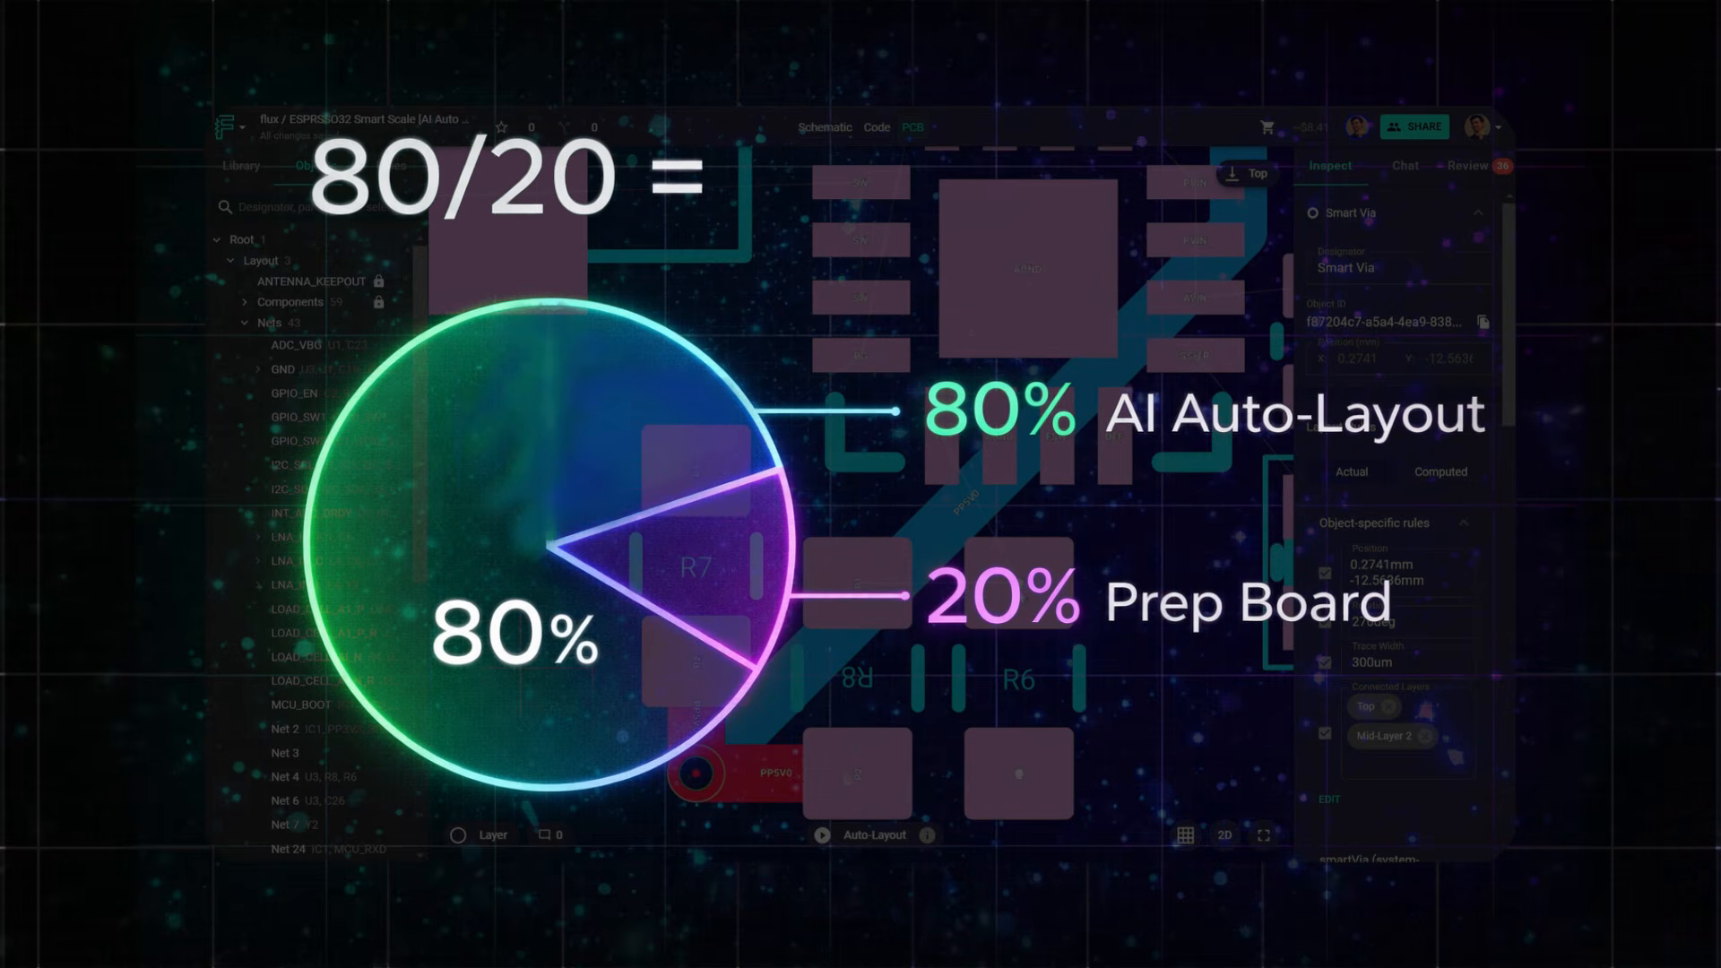
pyautogui.press('Escape')
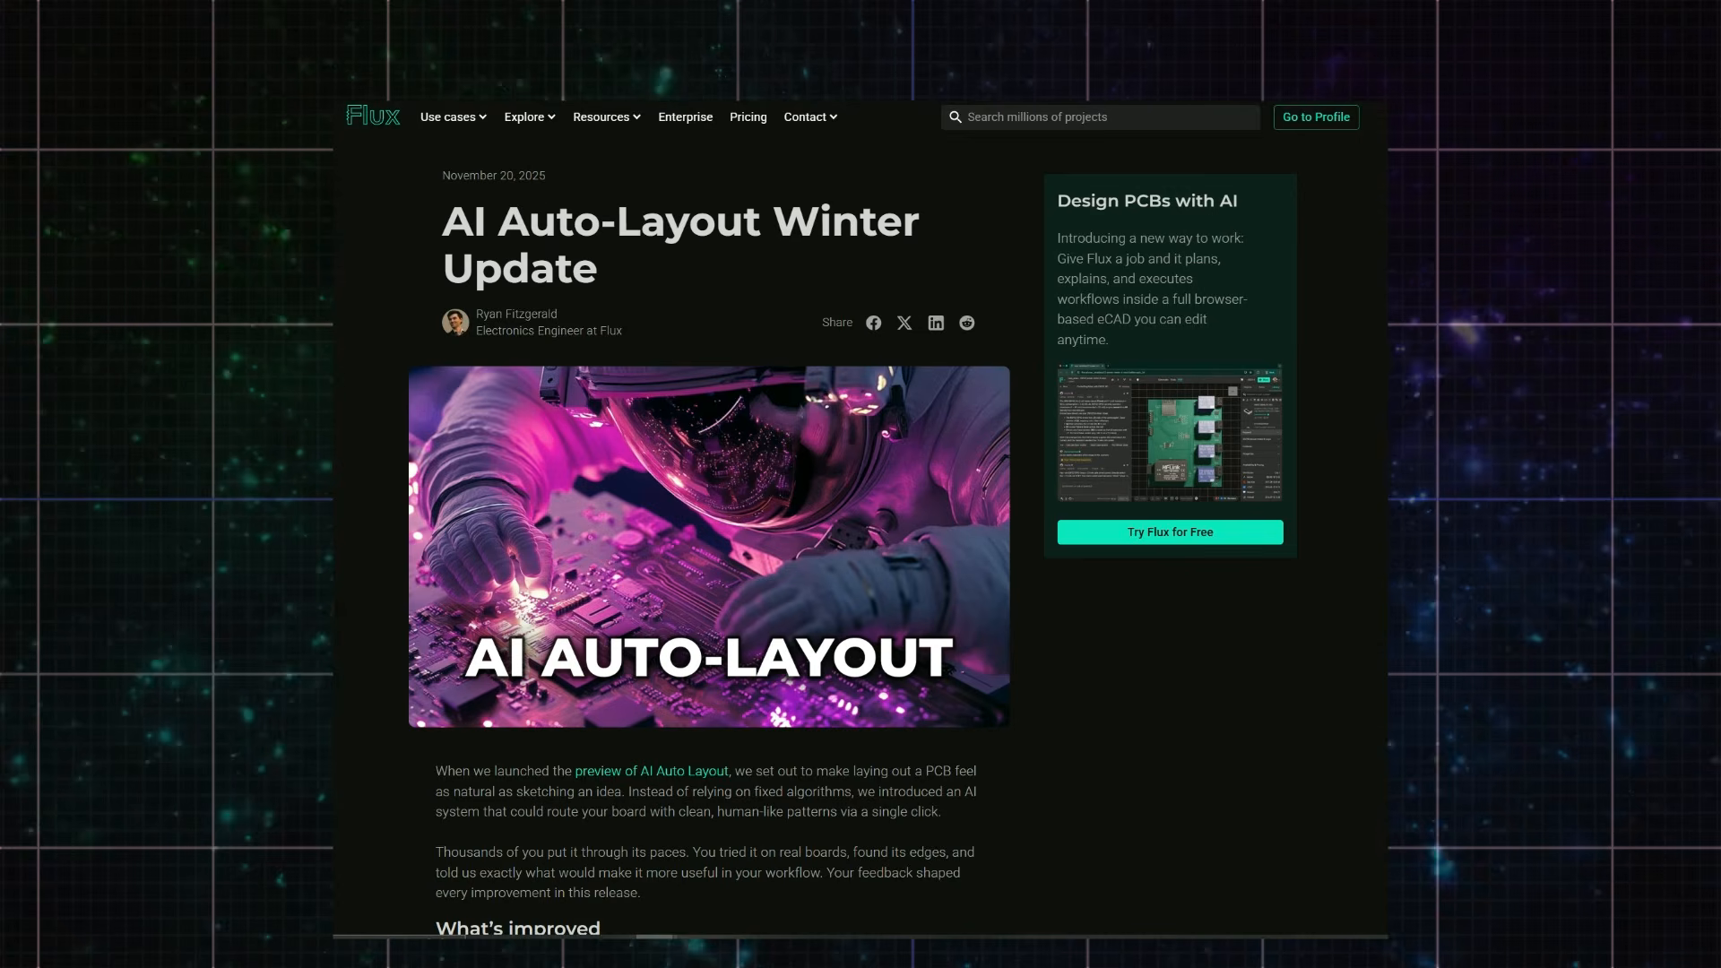
# Step: Read down the AI Auto-Layout Winter Update article to its section on improvements
pyautogui.scroll(-6, 709, 538)
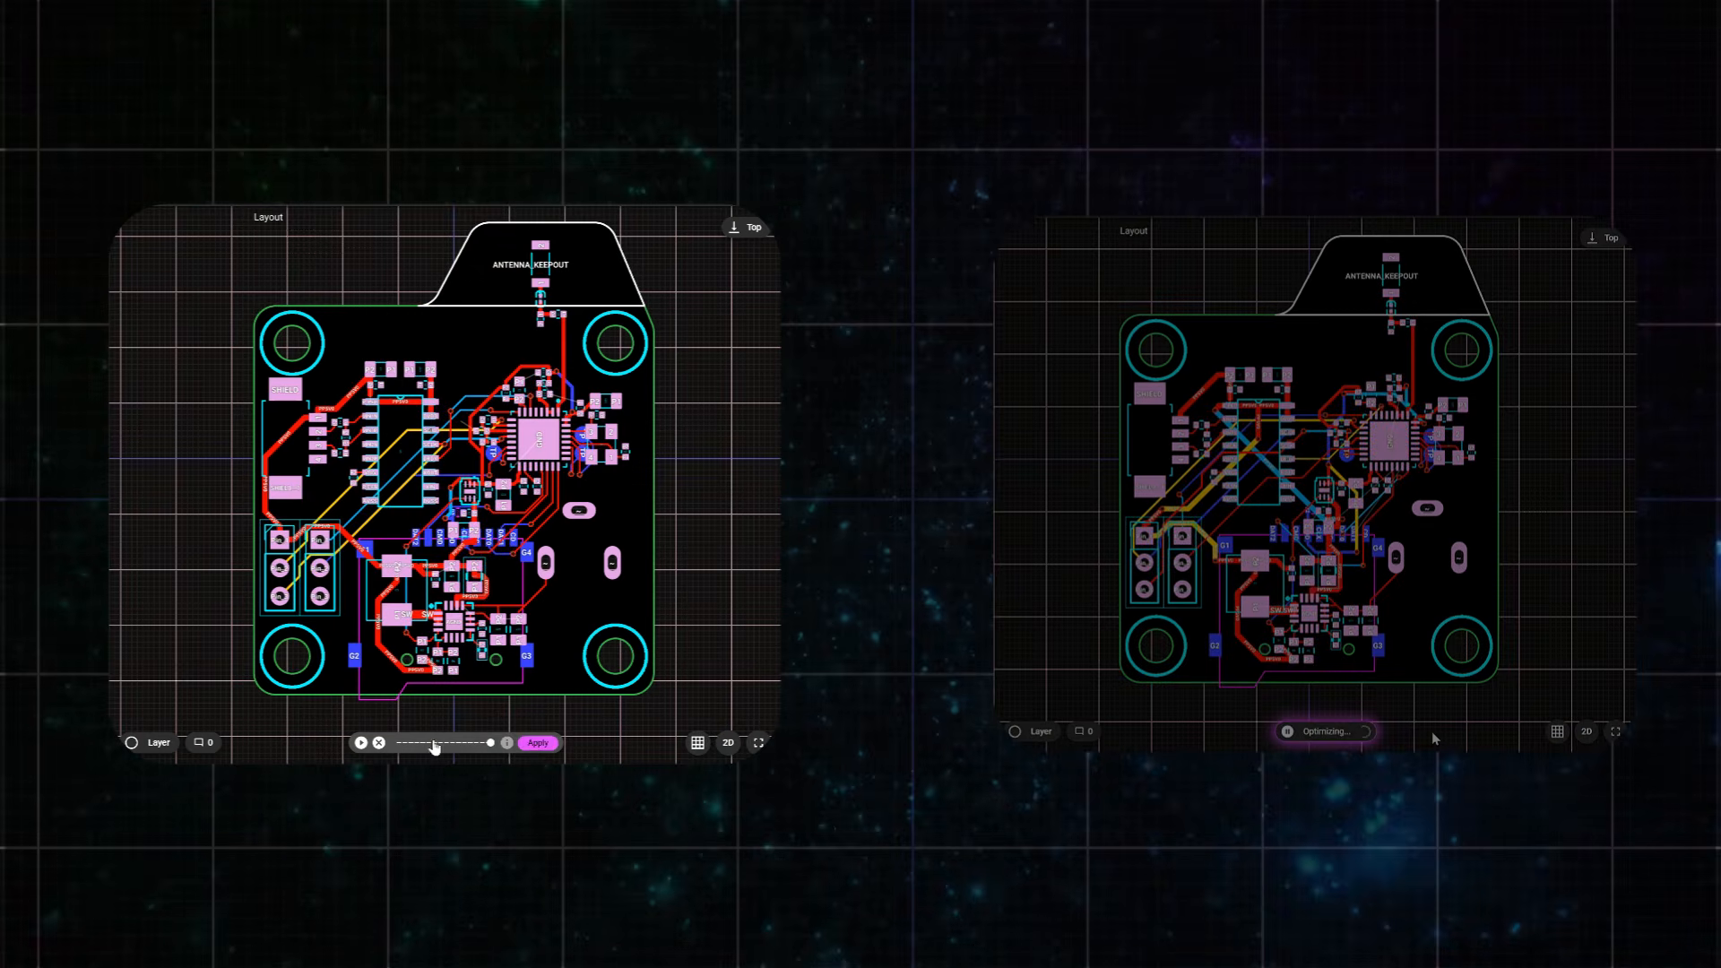
# Step: Apply the generated auto-layout routing to the board
pyautogui.click(537, 743)
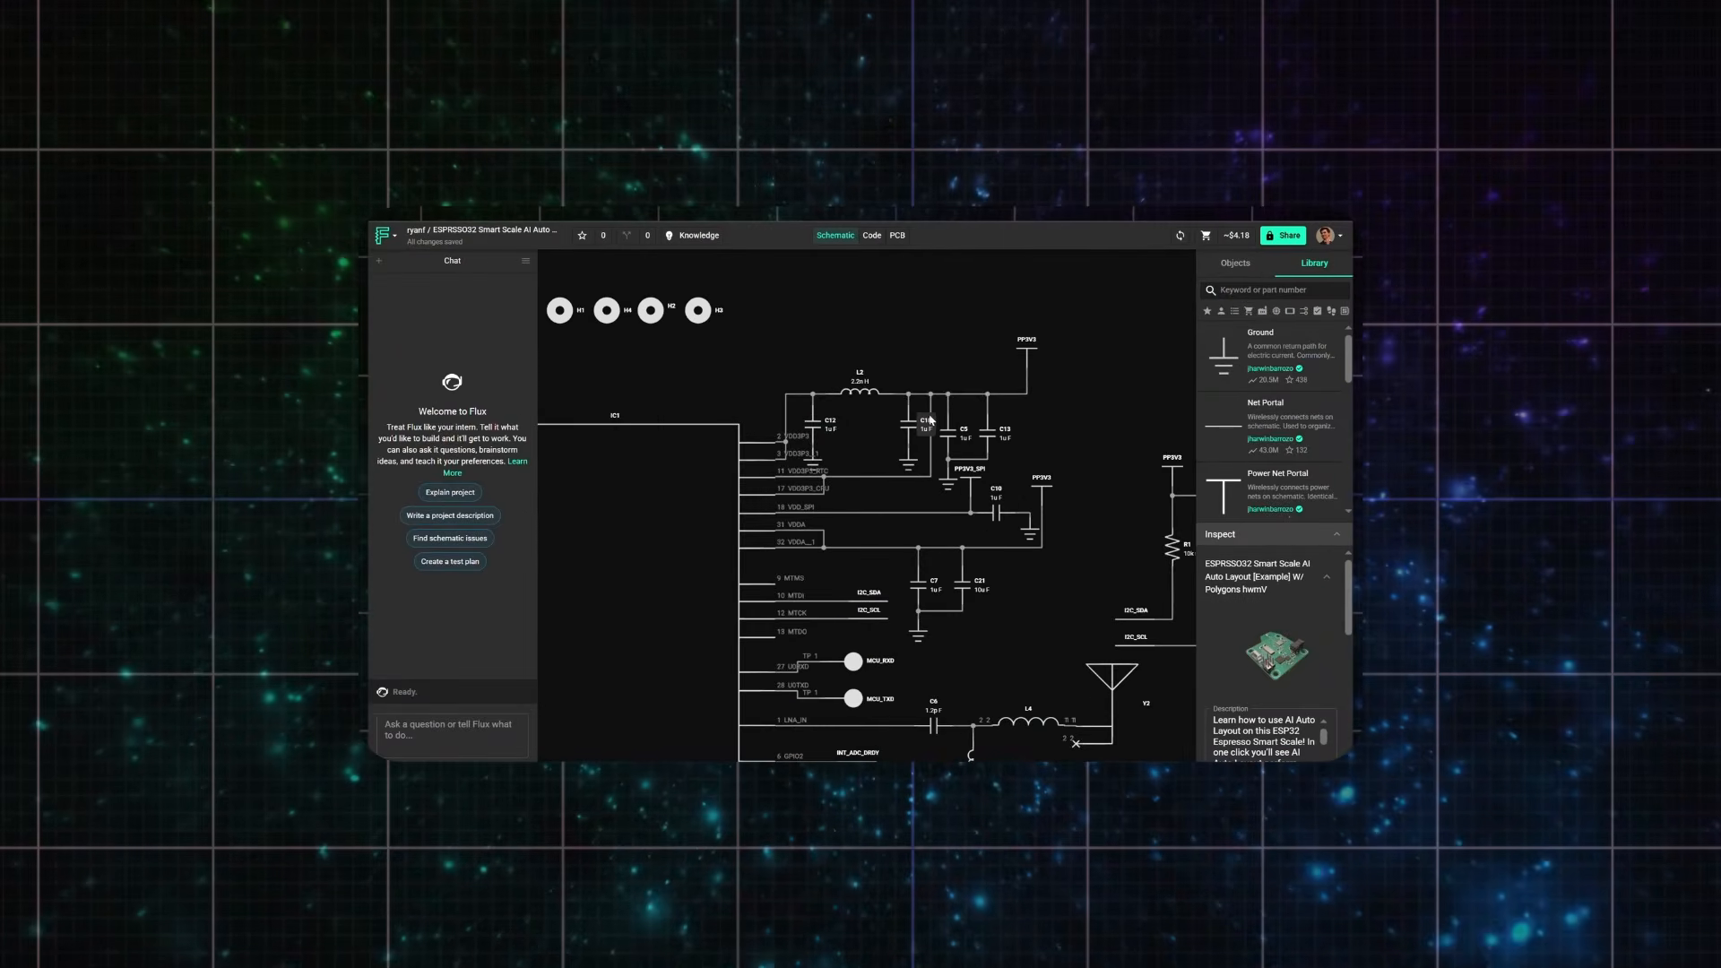
# Step: Set the net type of the PP3V3 net in the schematic to Power
pyautogui.scroll(1, 930, 417)
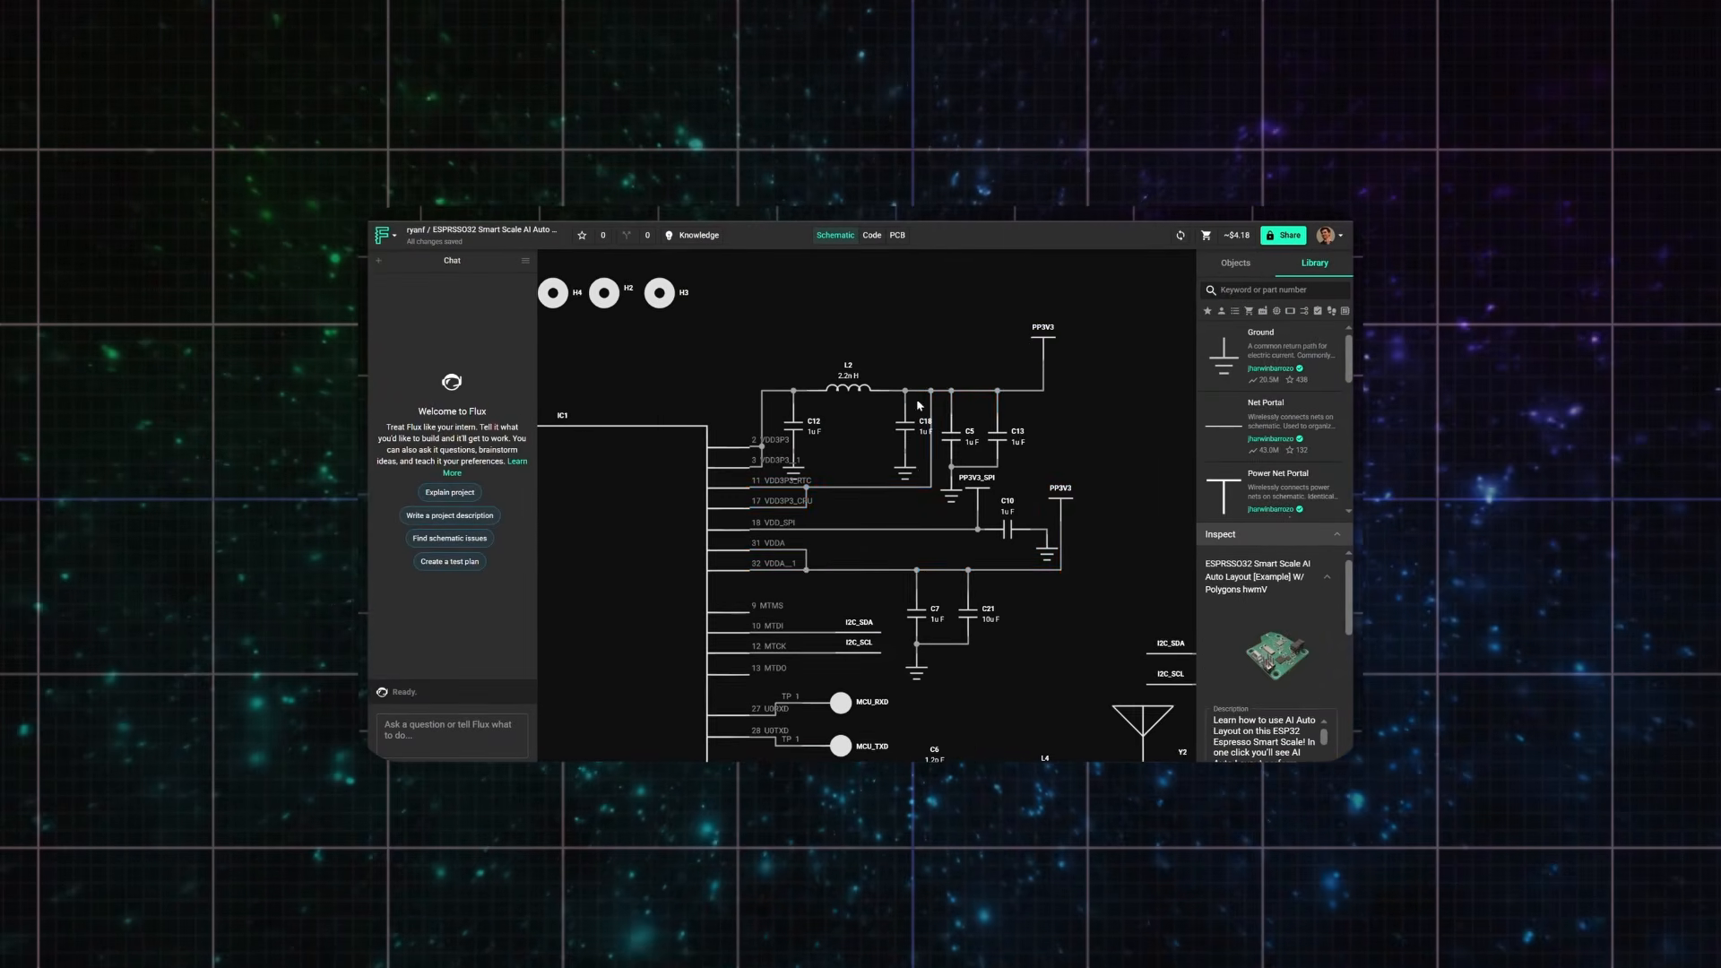
pyautogui.click(919, 393)
pyautogui.click(1240, 756)
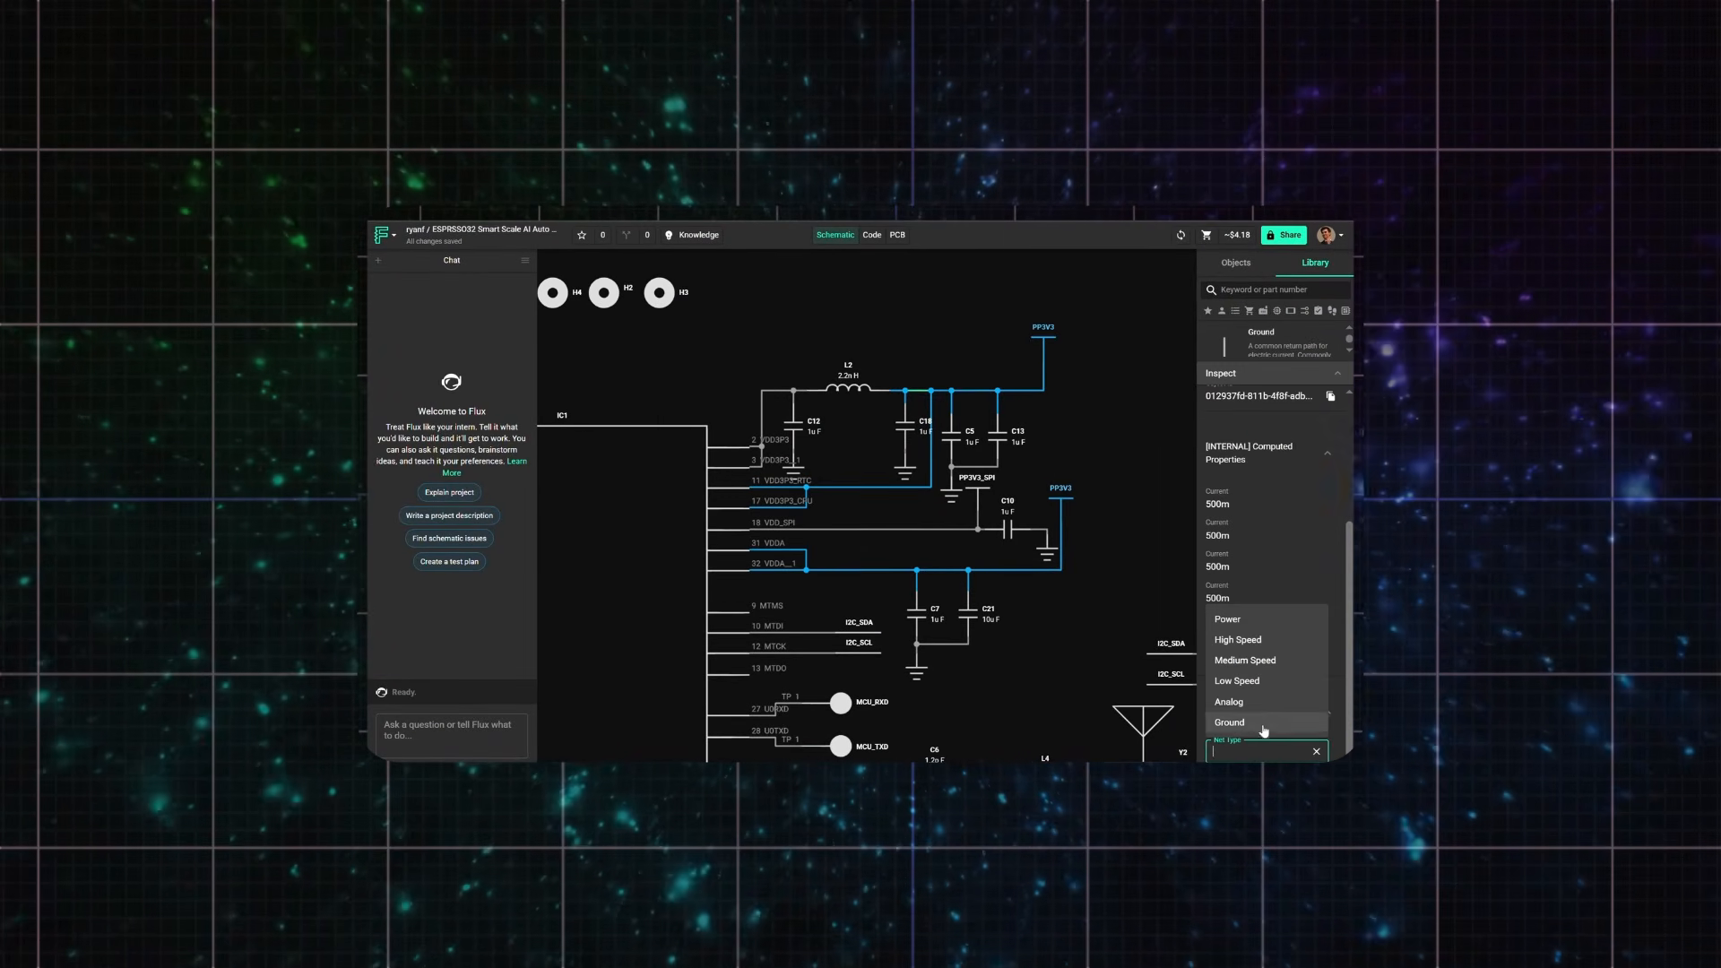
pyautogui.click(1250, 619)
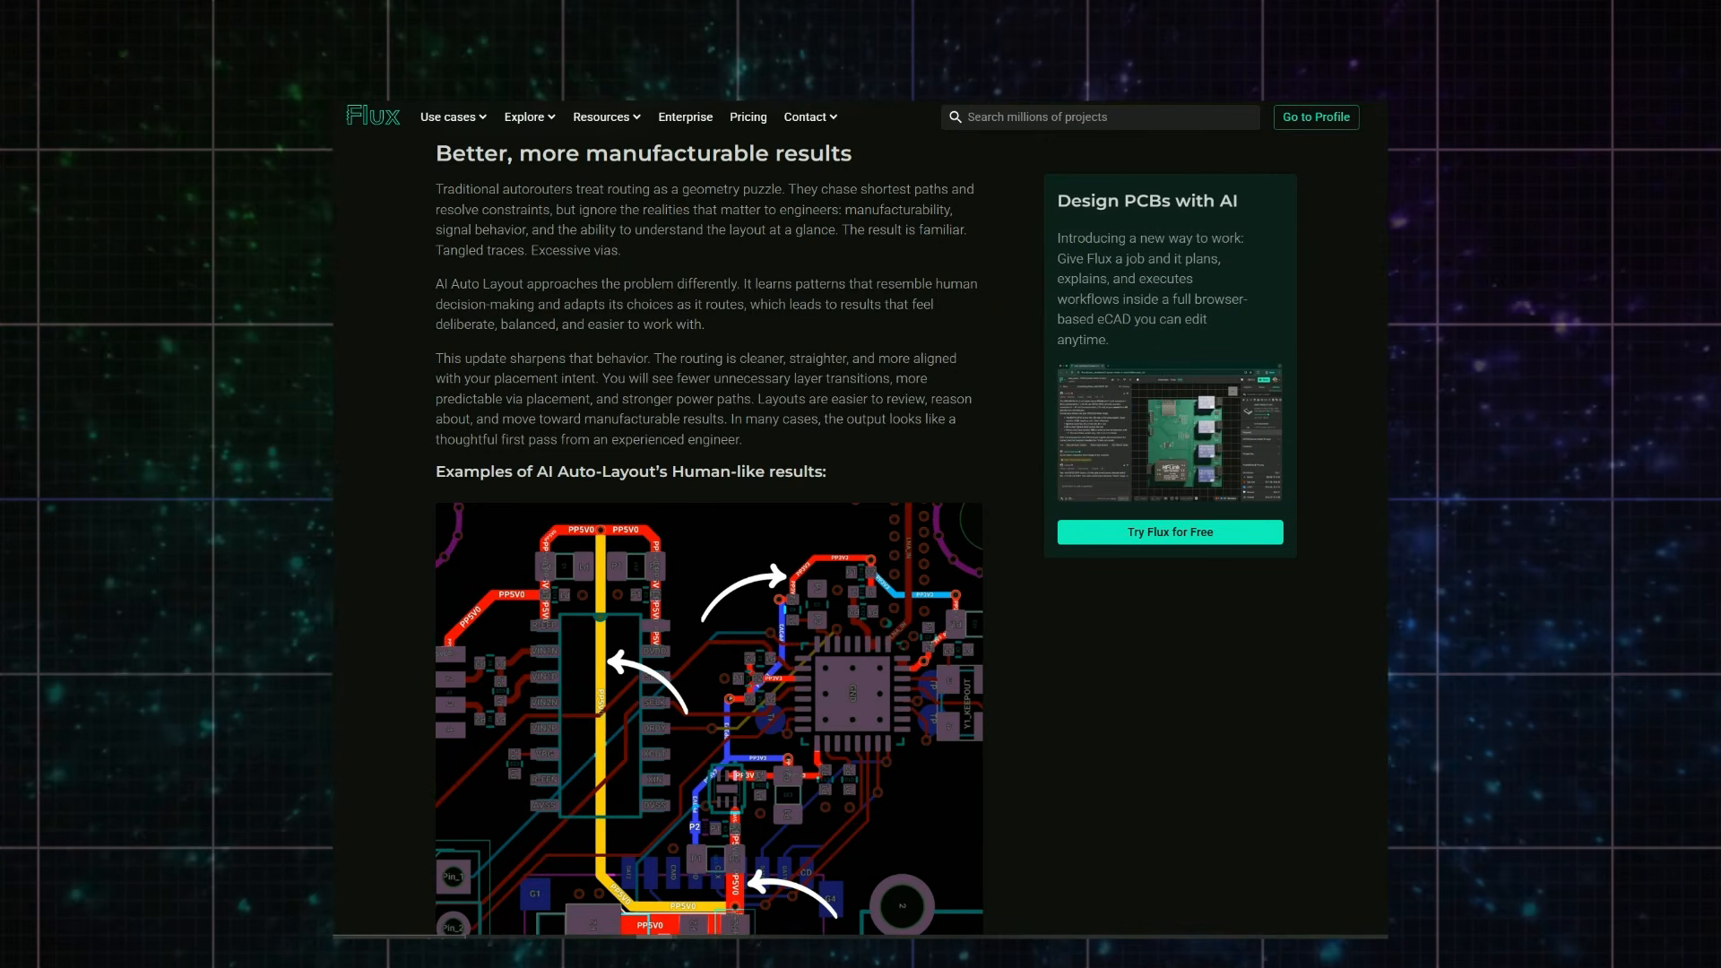
# Step: Read the article's examples of human-like routing results and its section on time and credit usage
pyautogui.scroll(-8, 709, 535)
pyautogui.scroll(-1, 709, 535)
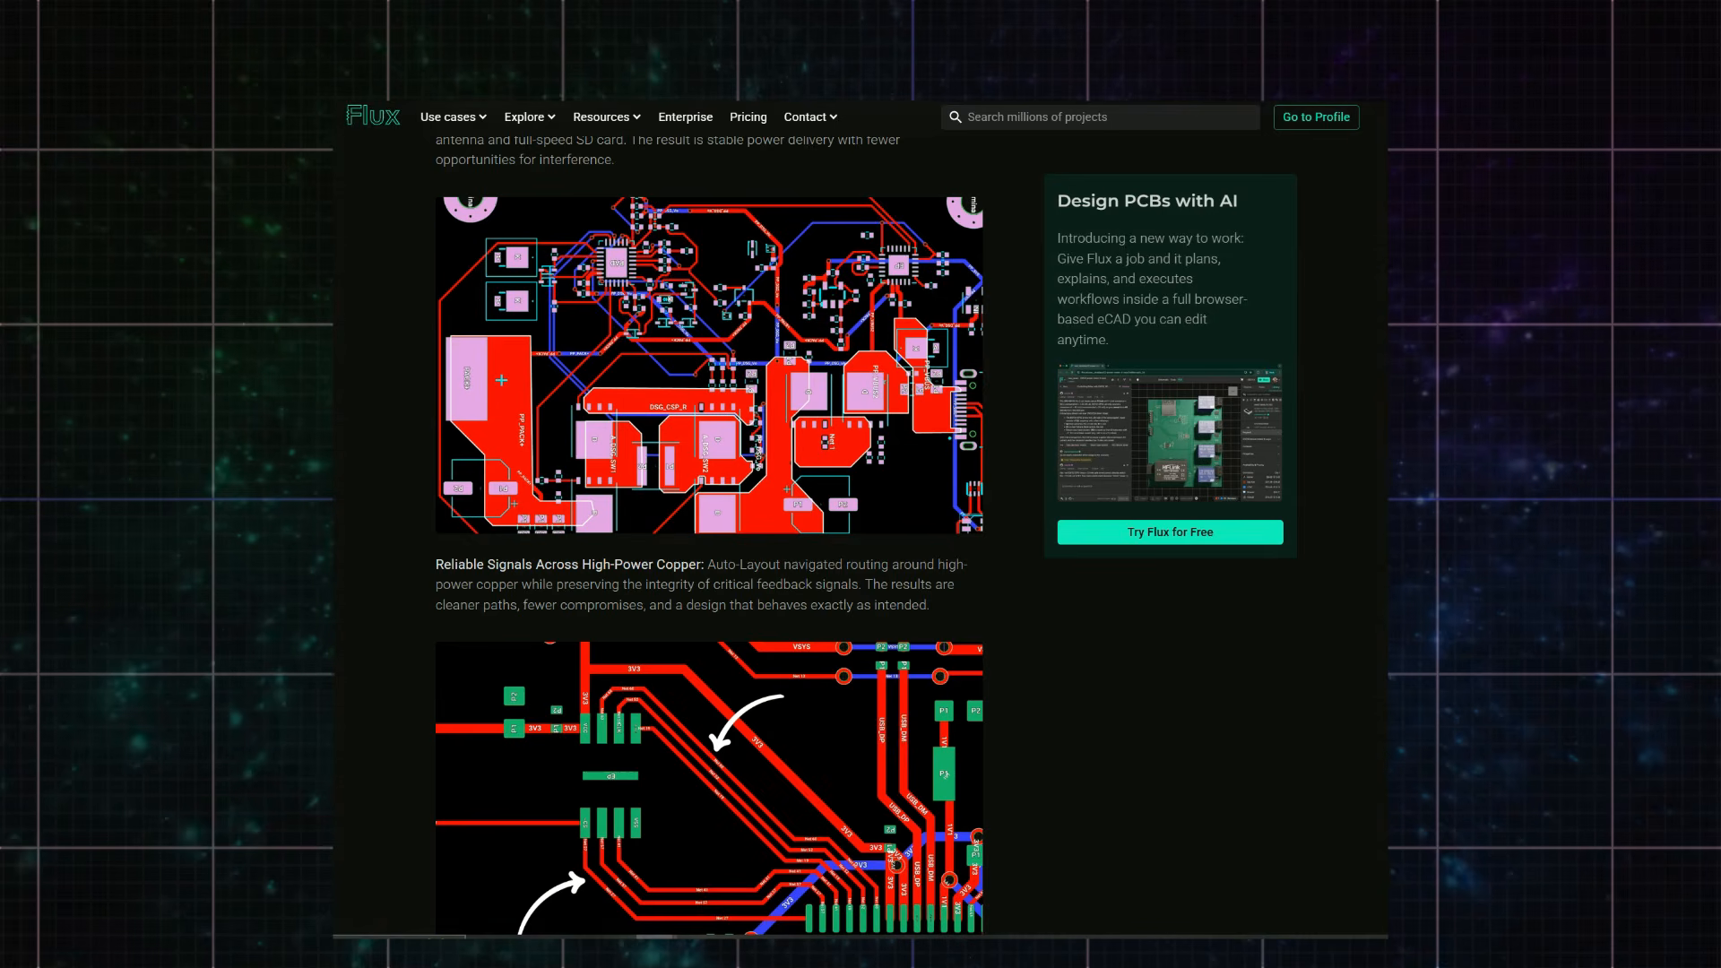
pyautogui.scroll(-12, 709, 535)
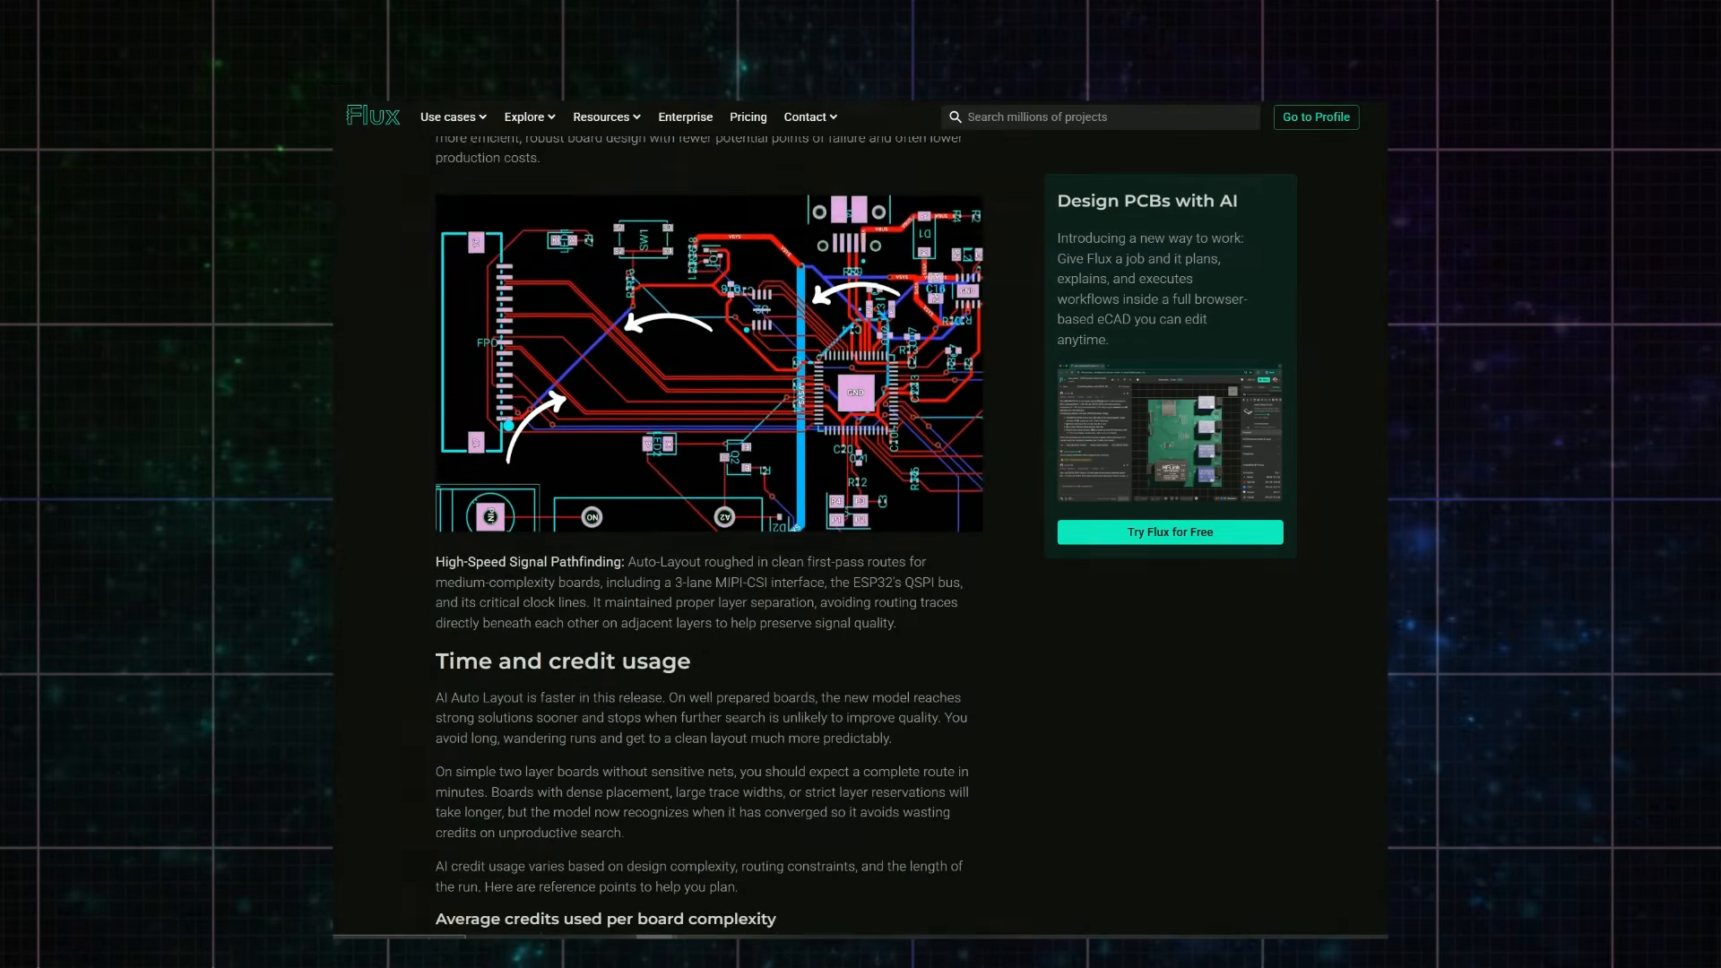
pyautogui.scroll(-5, 709, 535)
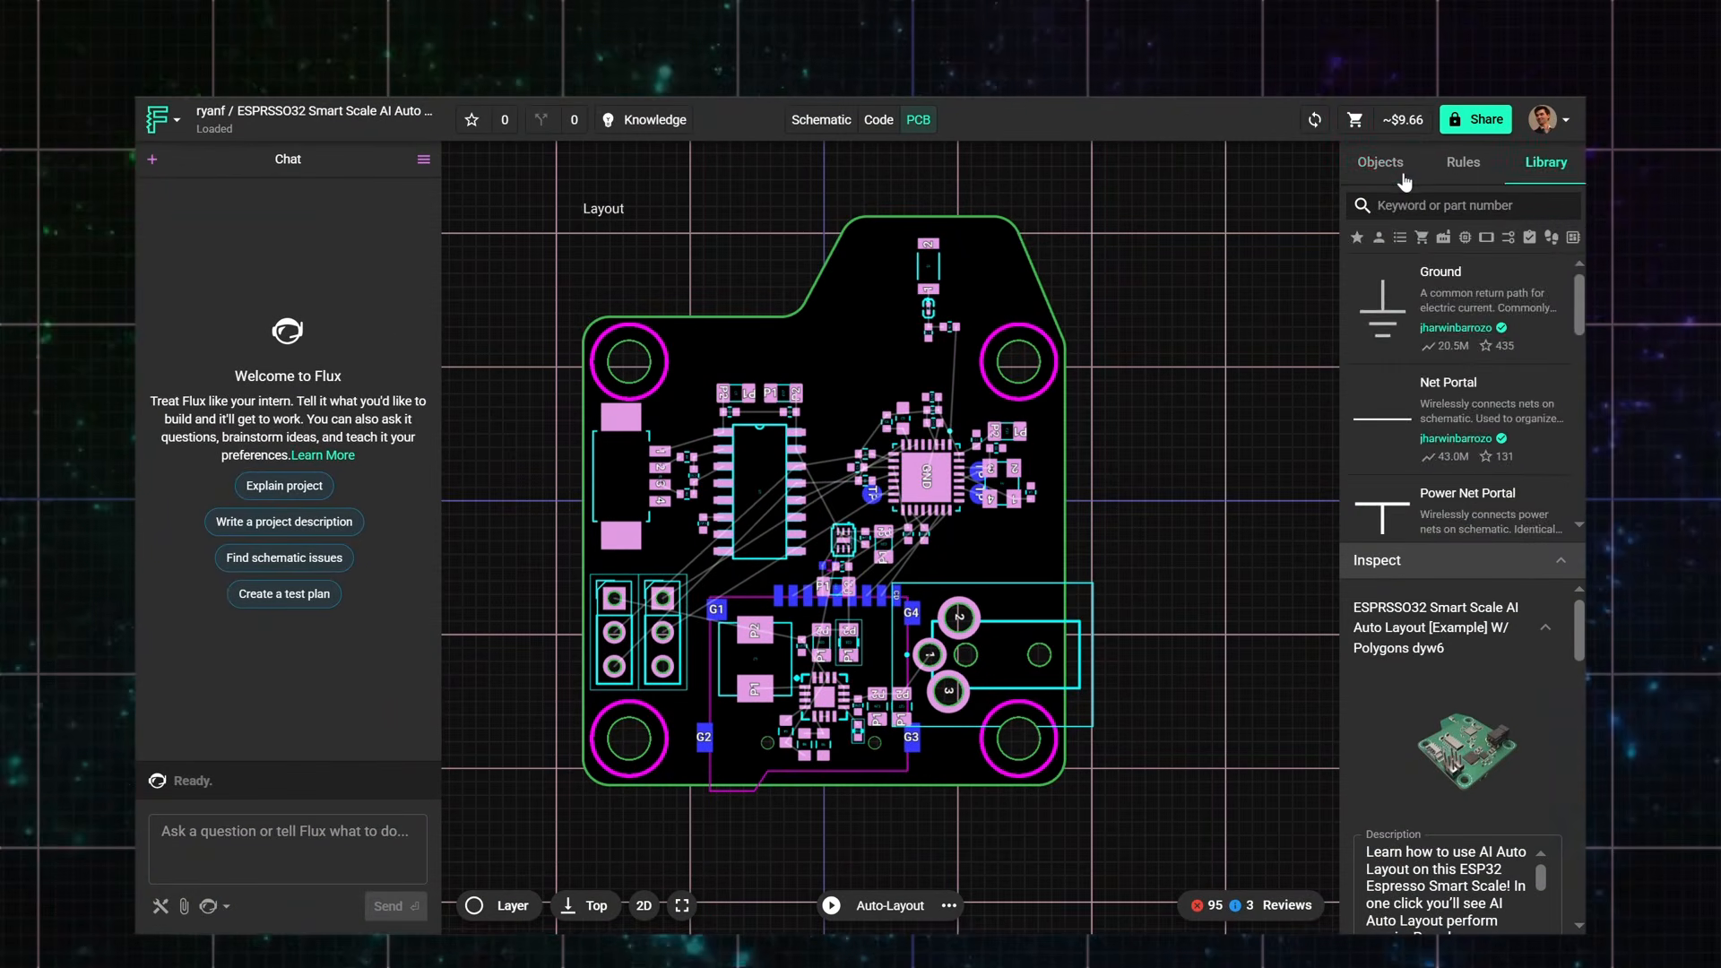
# Step: Open the Stackup Editor from the Layout object's specific rules and change the board's stackup to Standard 4 Layer
pyautogui.click(817, 268)
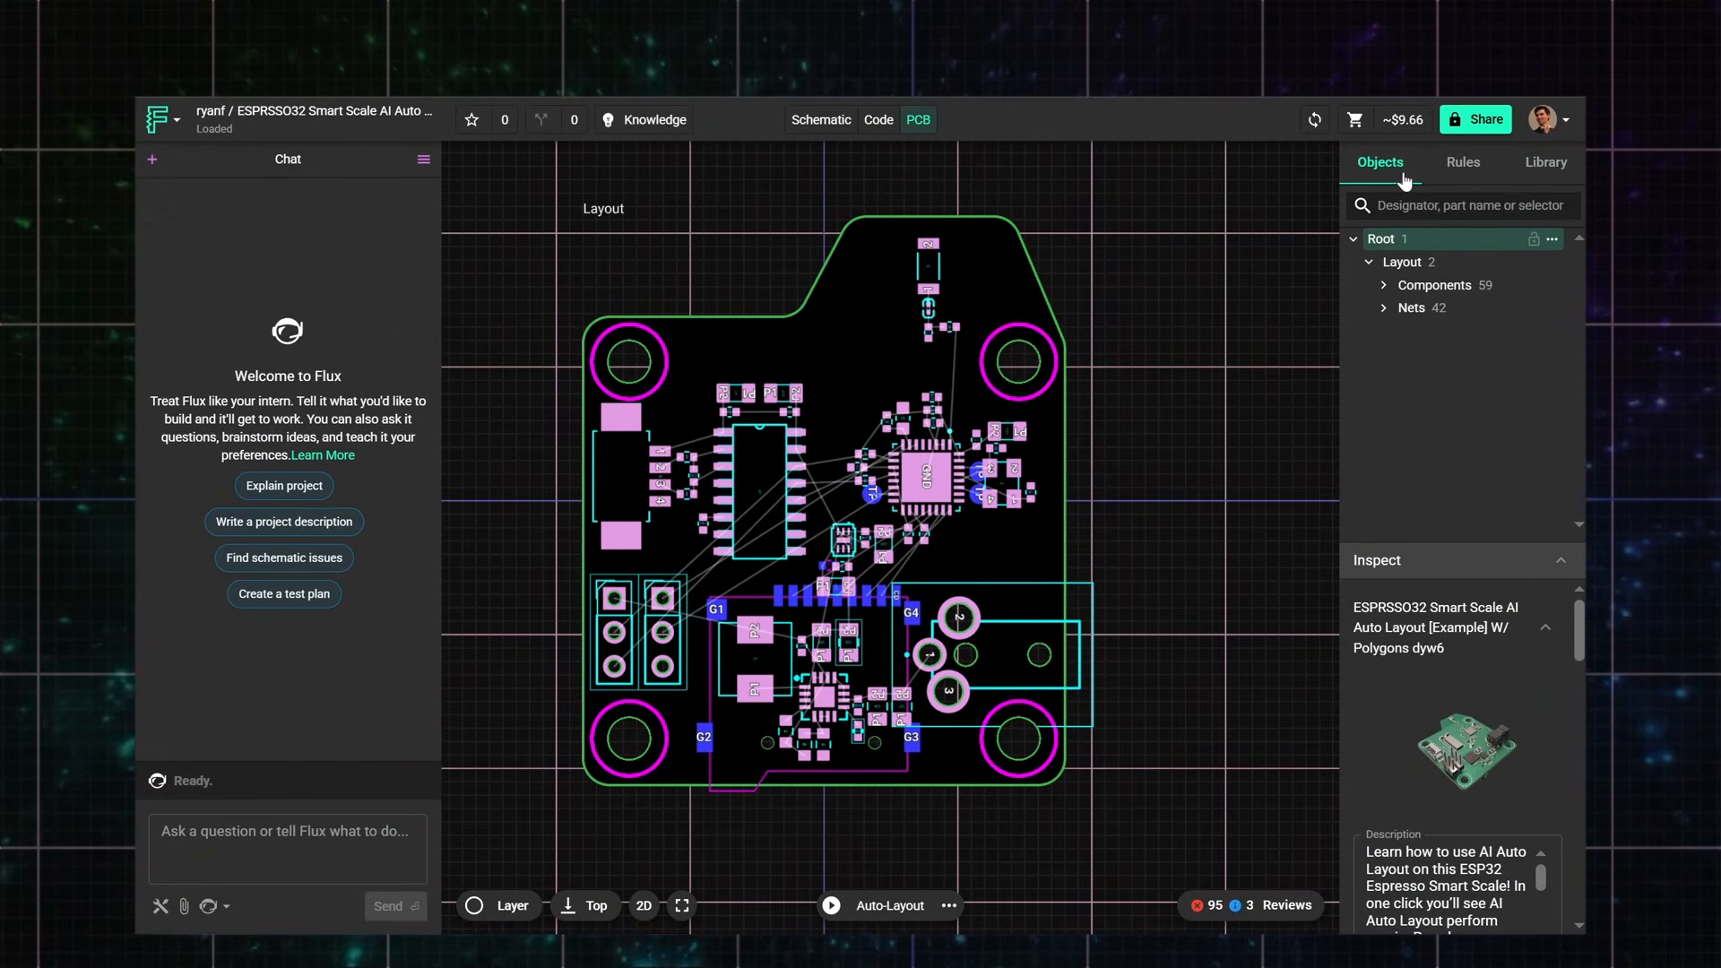
pyautogui.click(1439, 269)
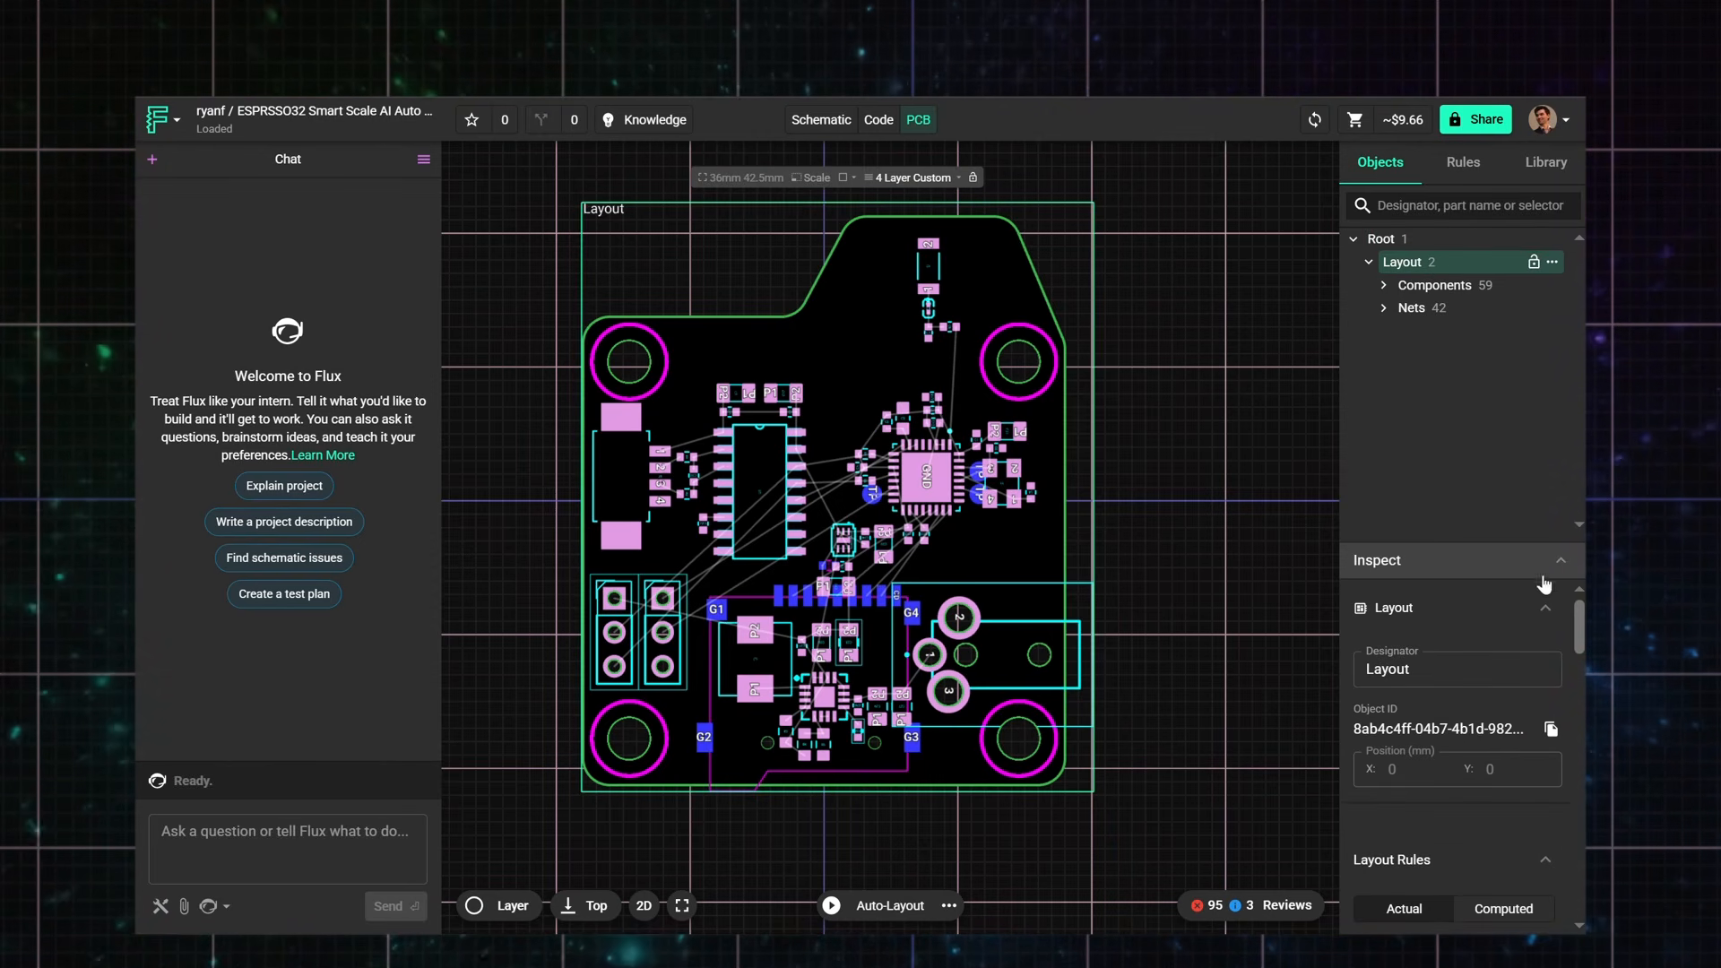
pyautogui.moveTo(1582, 628); pyautogui.dragTo(1560, 691)
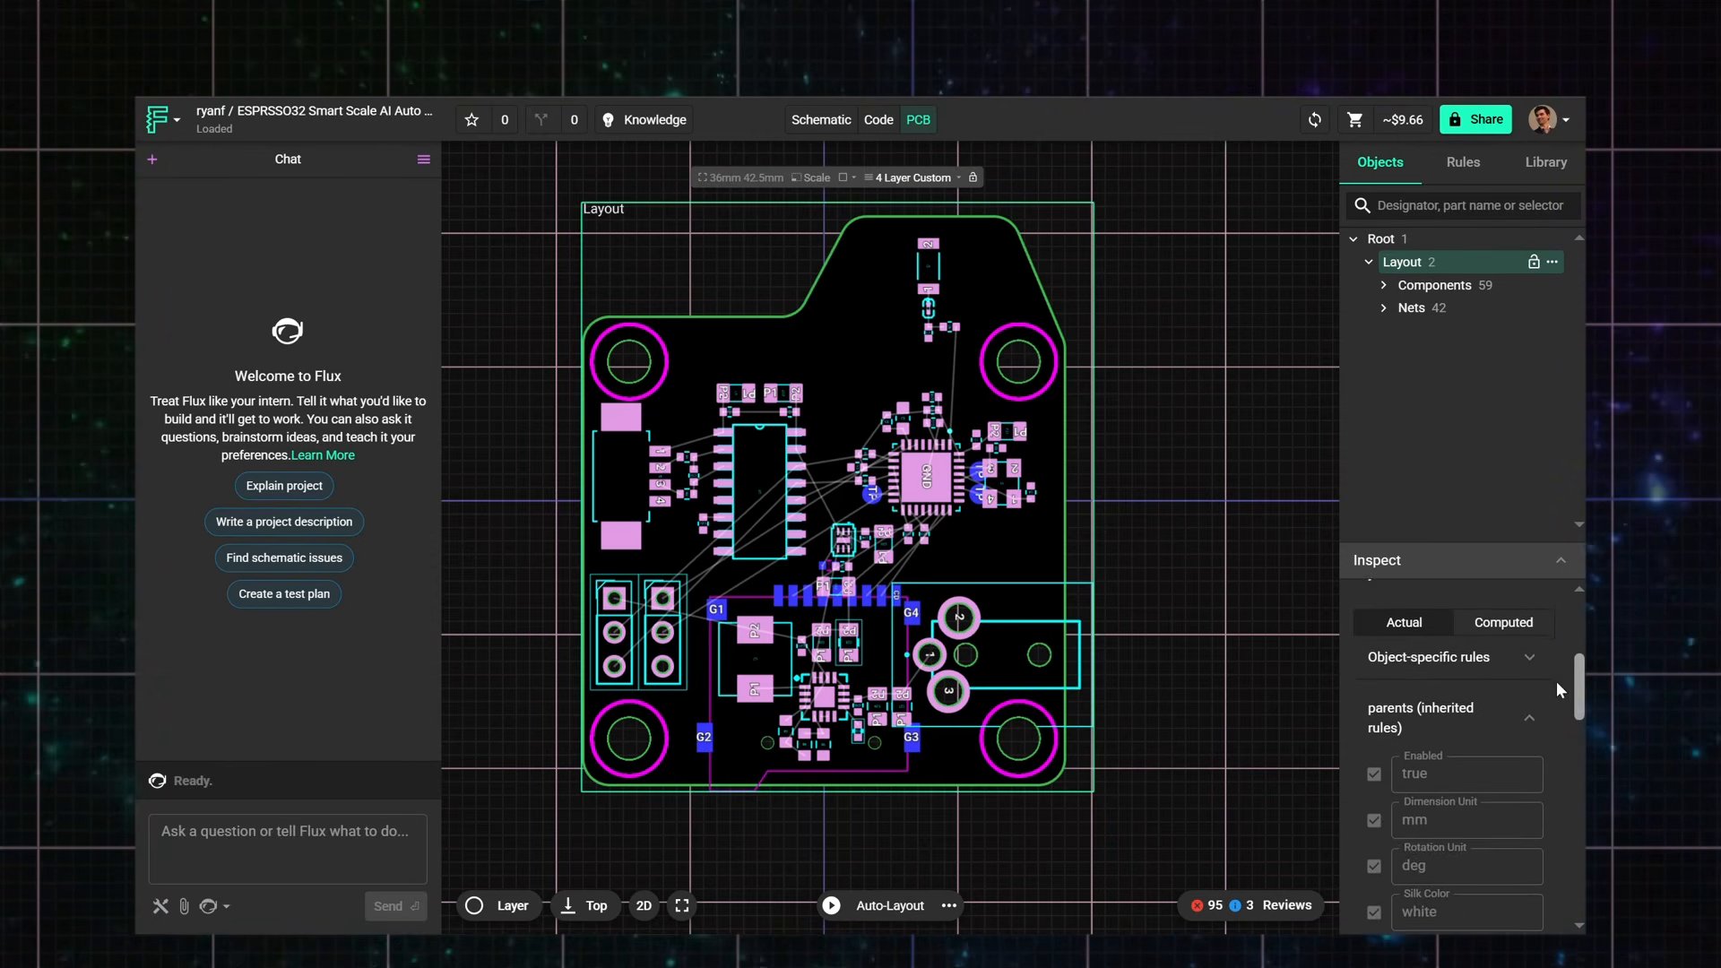
pyautogui.click(1530, 659)
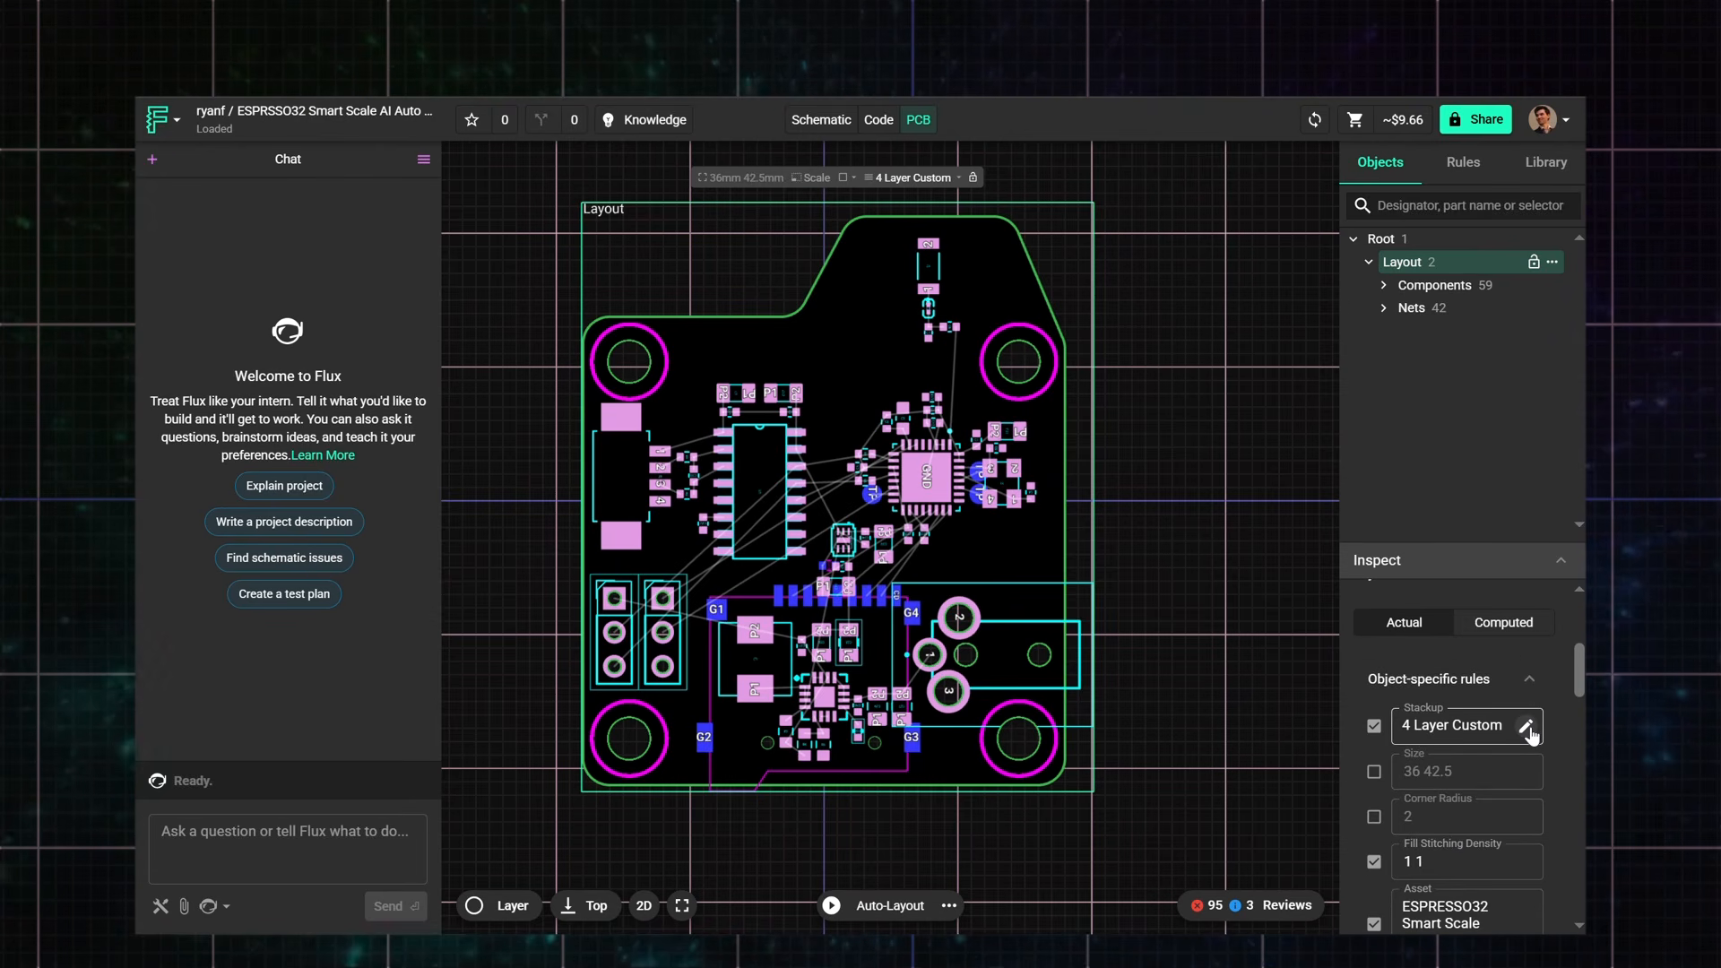
pyautogui.click(1527, 727)
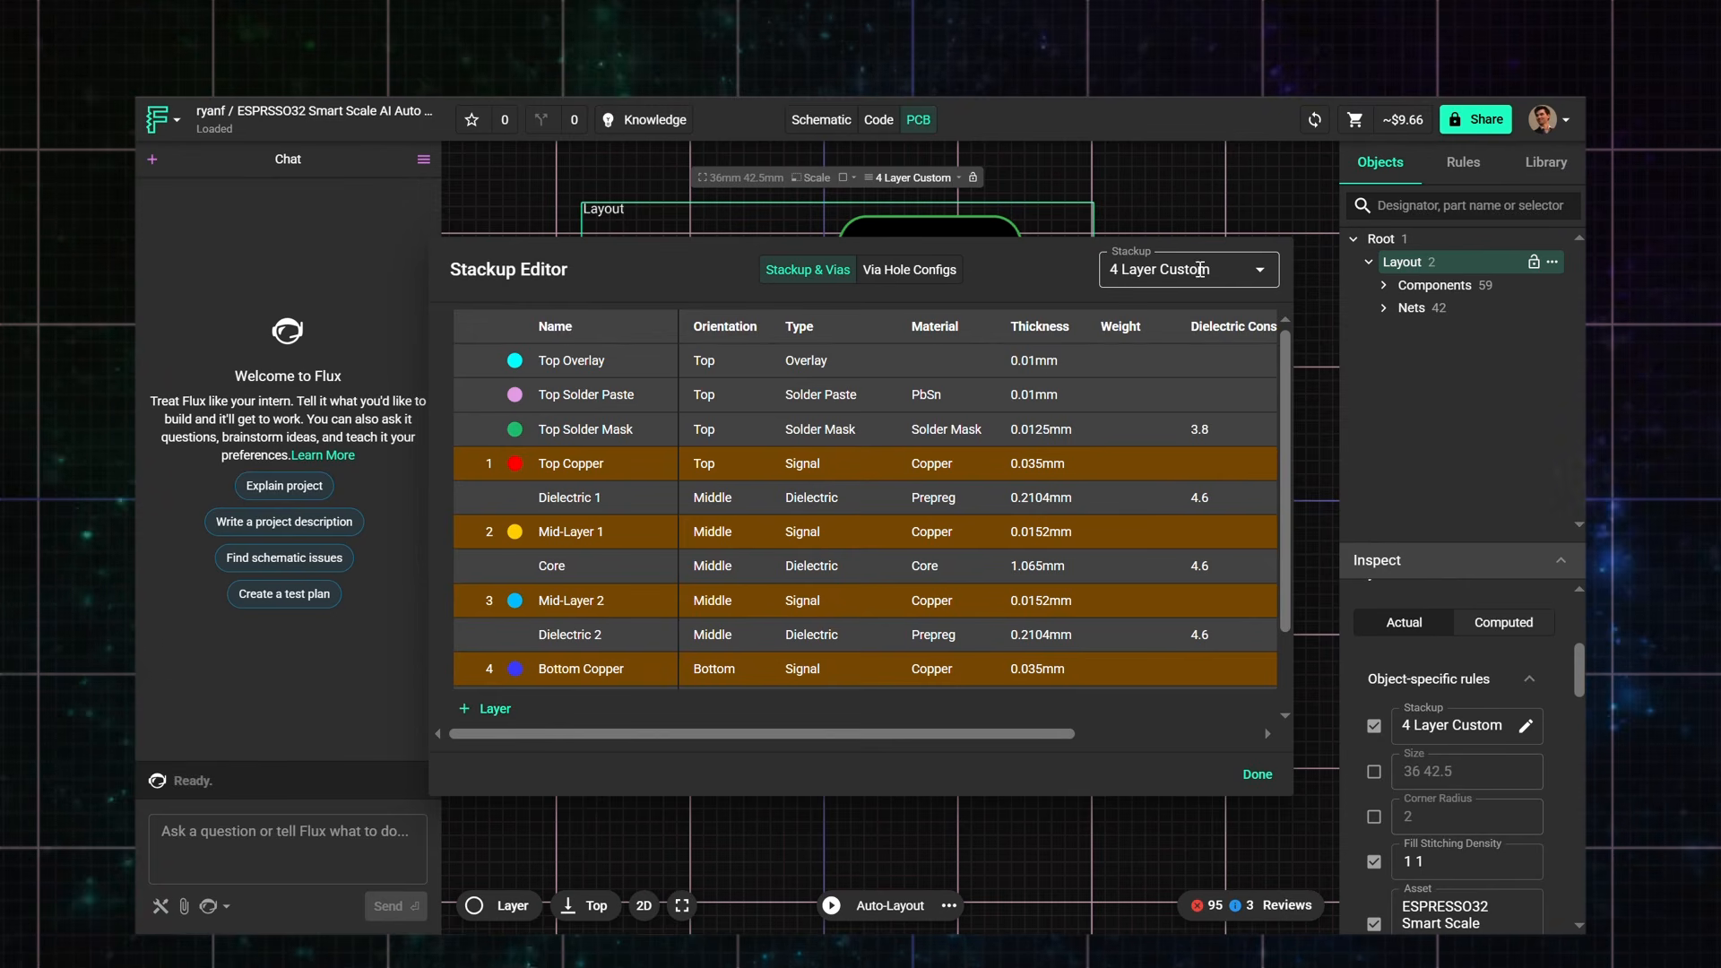
pyautogui.click(1251, 269)
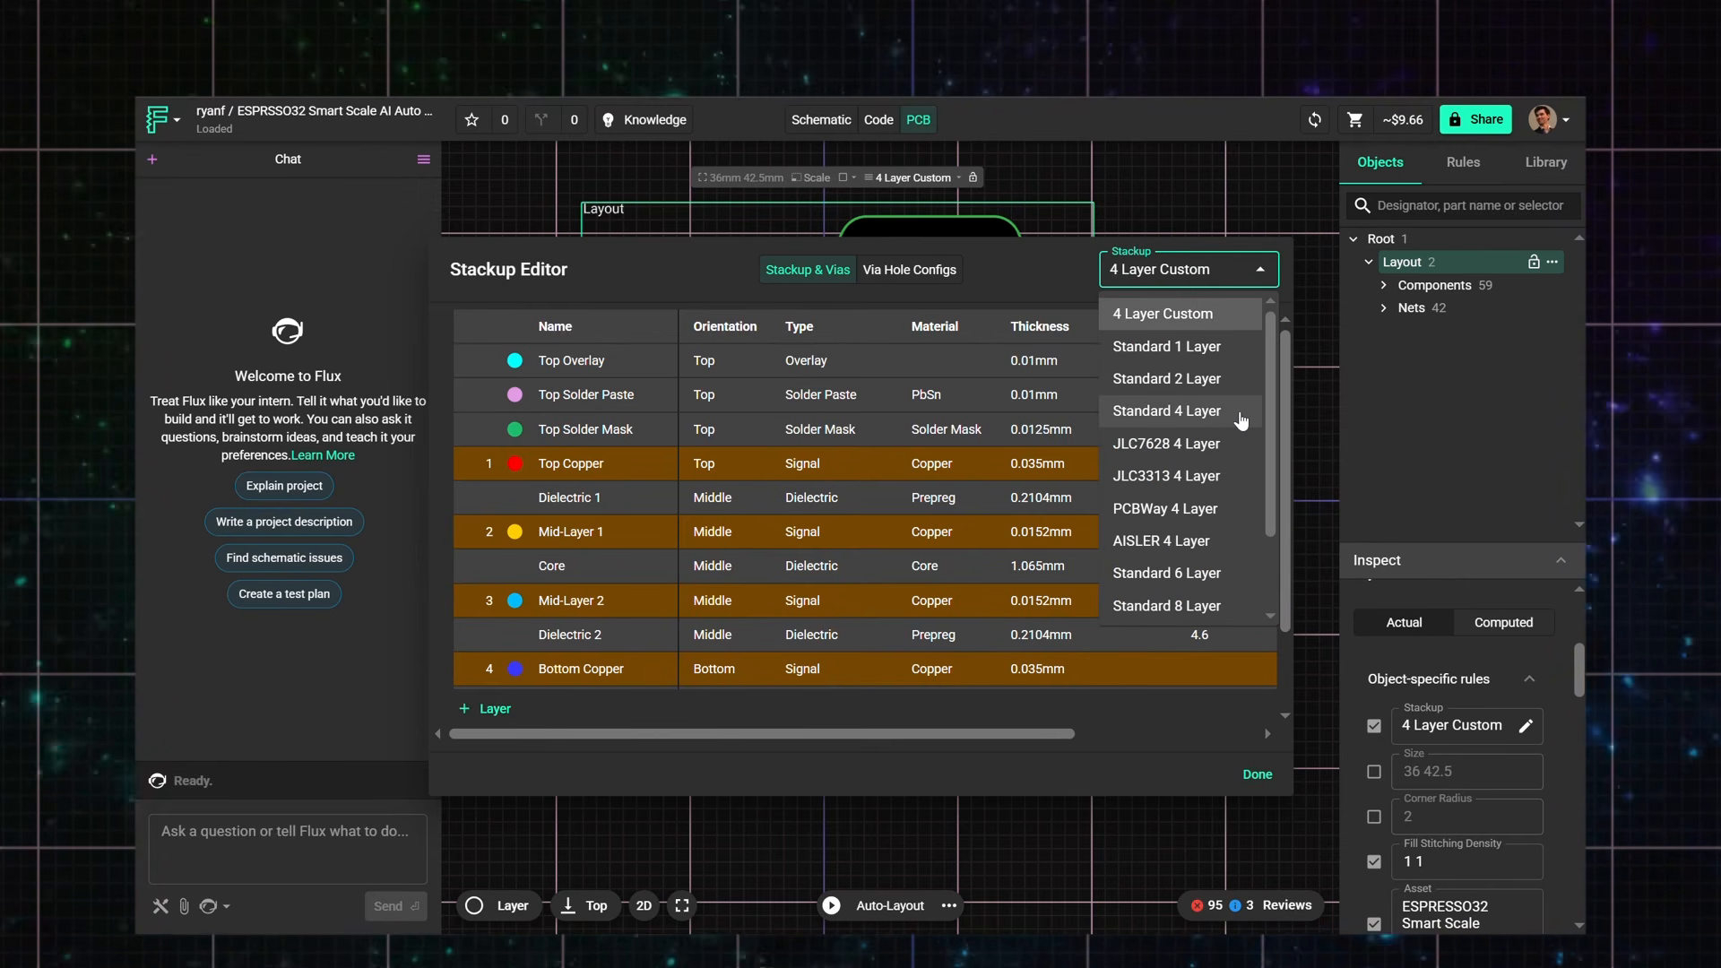
pyautogui.click(1241, 412)
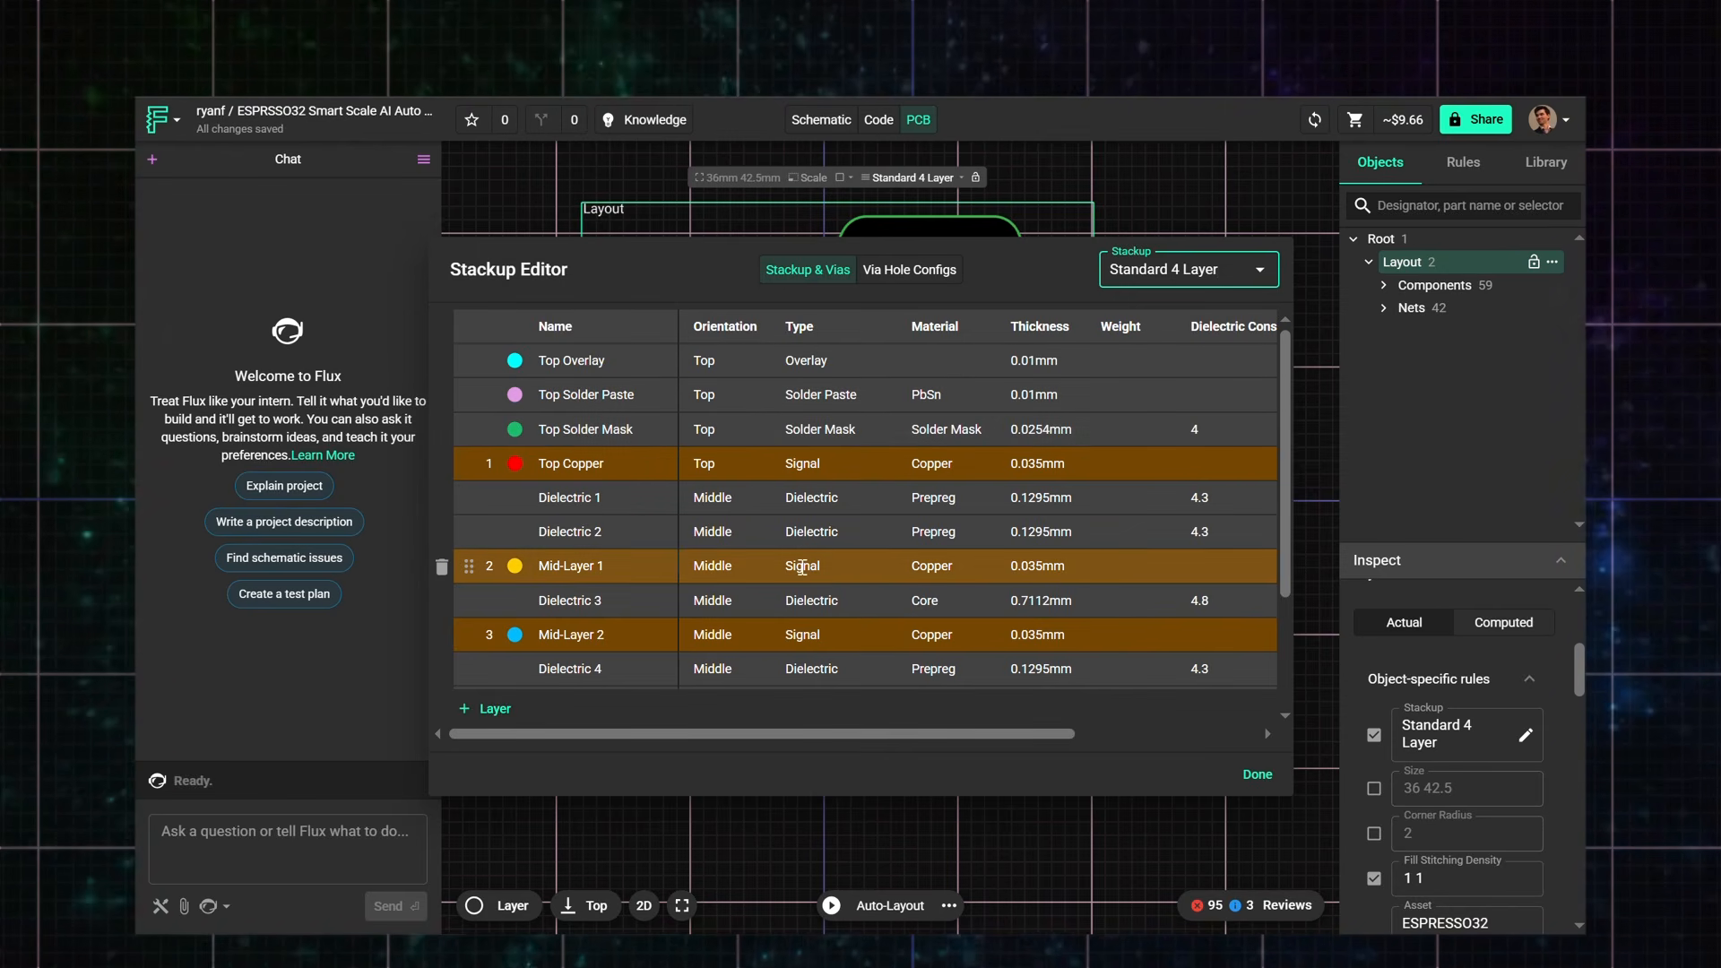
# Step: Set the type of Mid-Layer 1 in the stackup to Power Plane
pyautogui.click(803, 566)
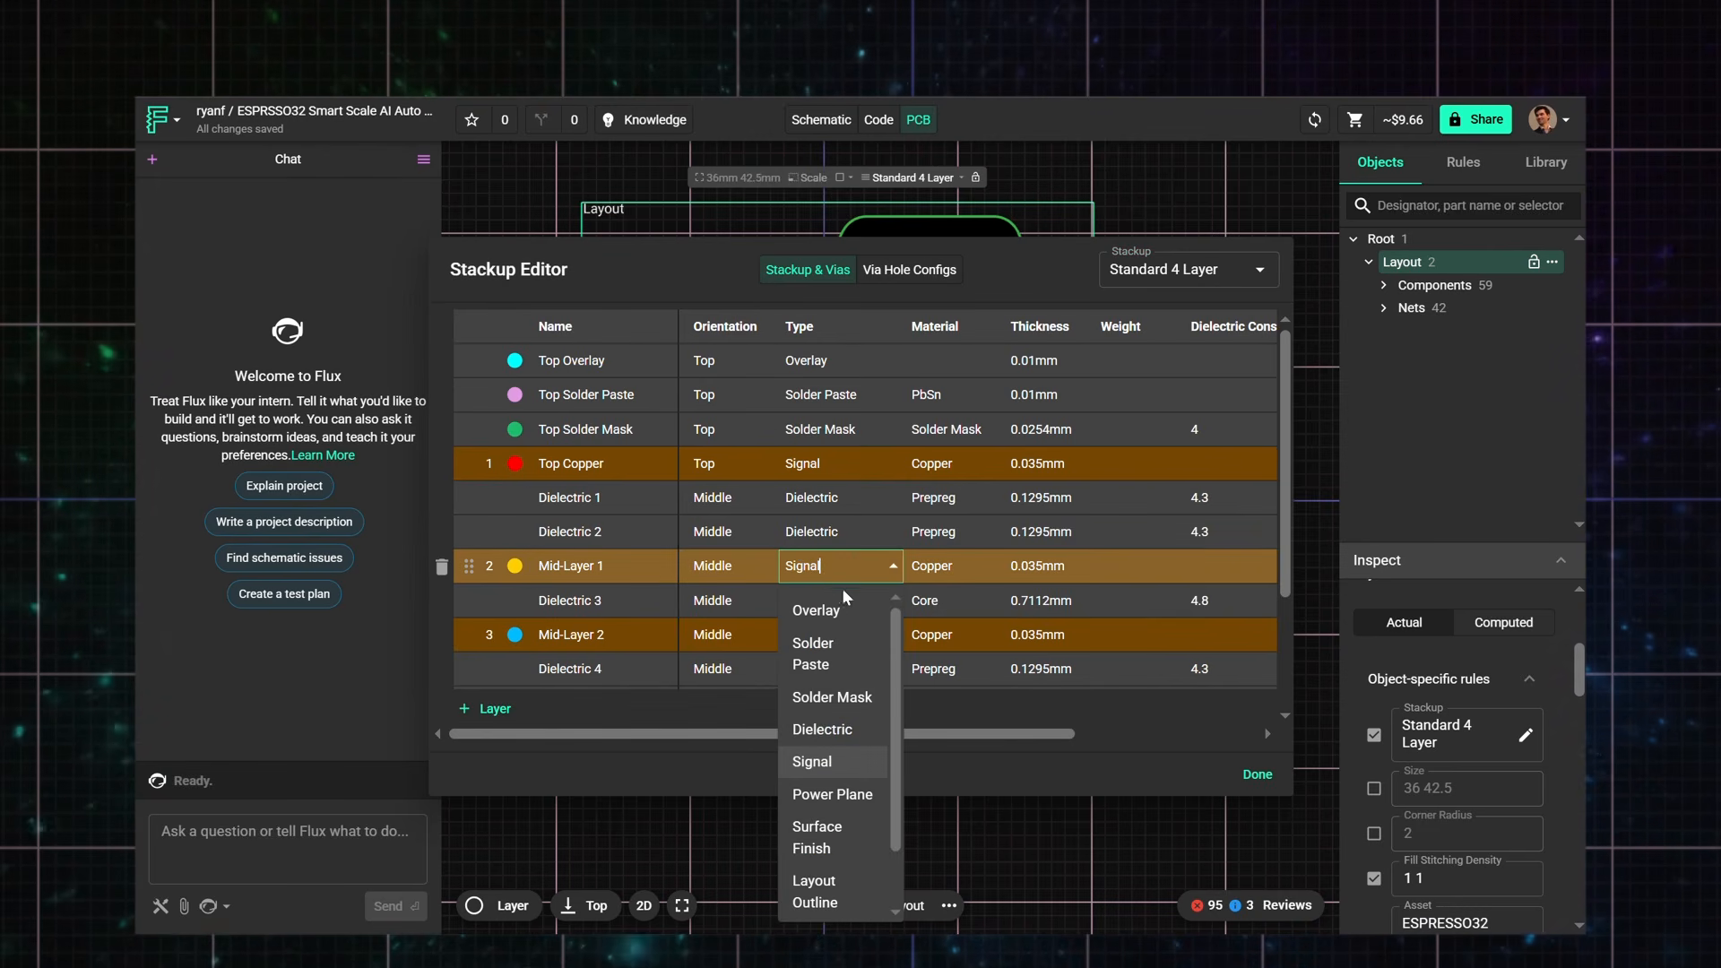
pyautogui.click(851, 794)
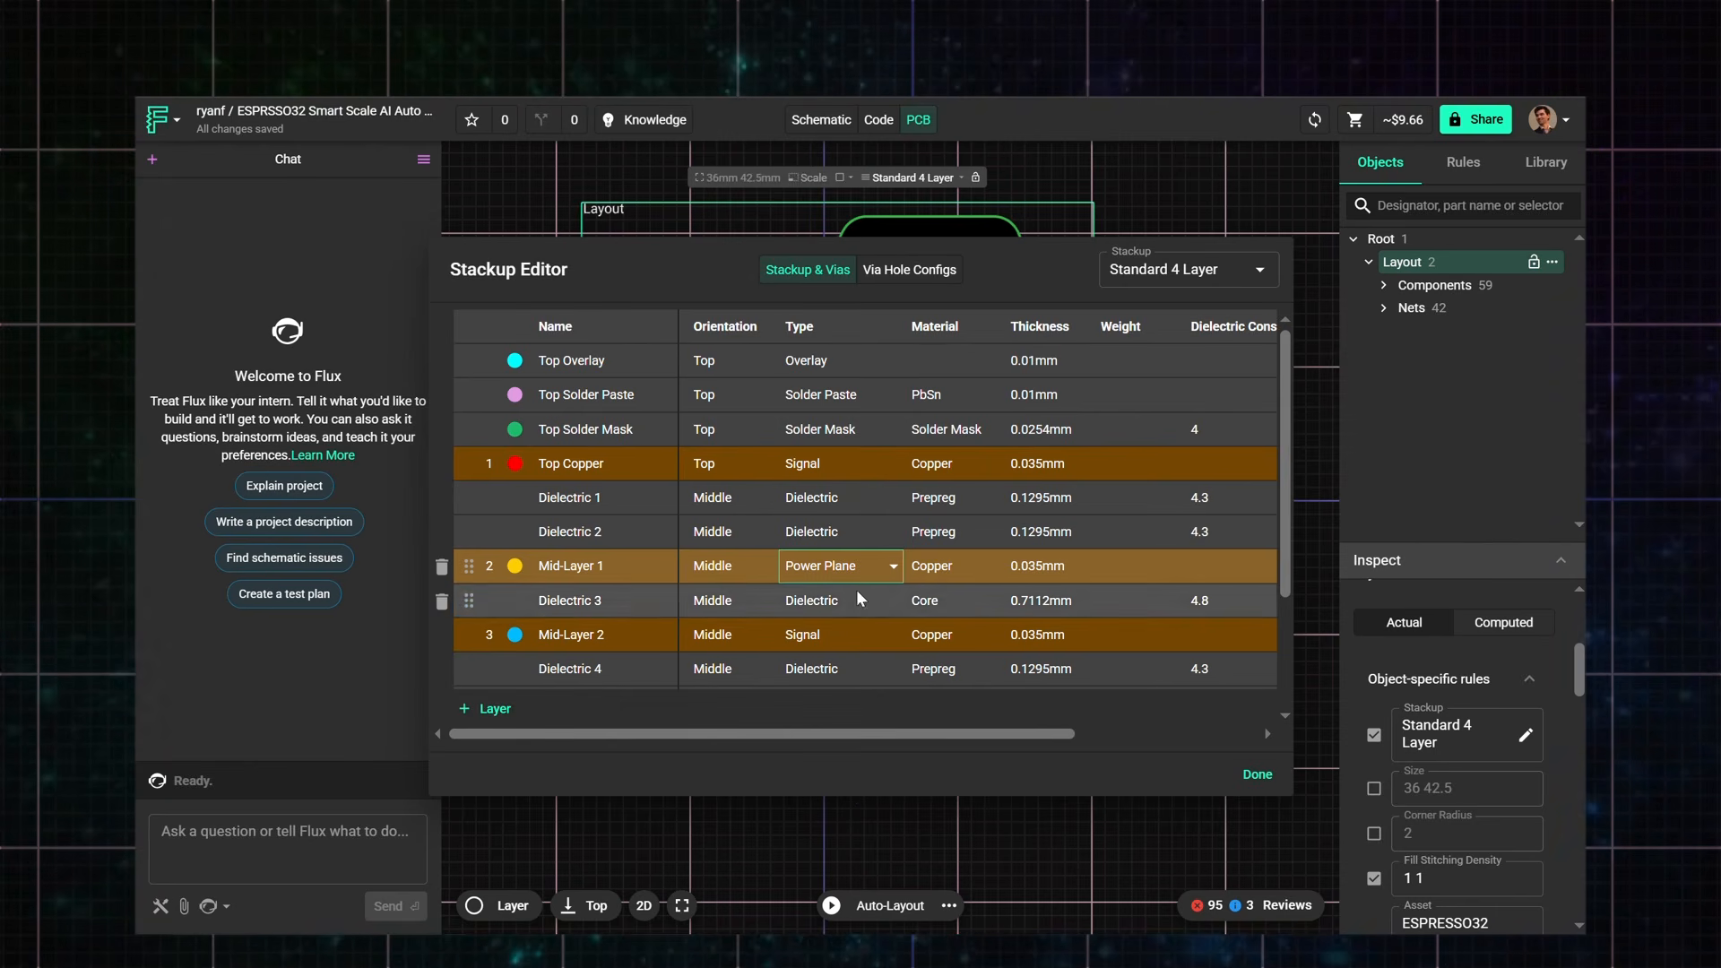
pyautogui.moveTo(877, 734); pyautogui.dragTo(1067, 717)
pyautogui.scroll(-1, 1146, 495)
pyautogui.click(1217, 338)
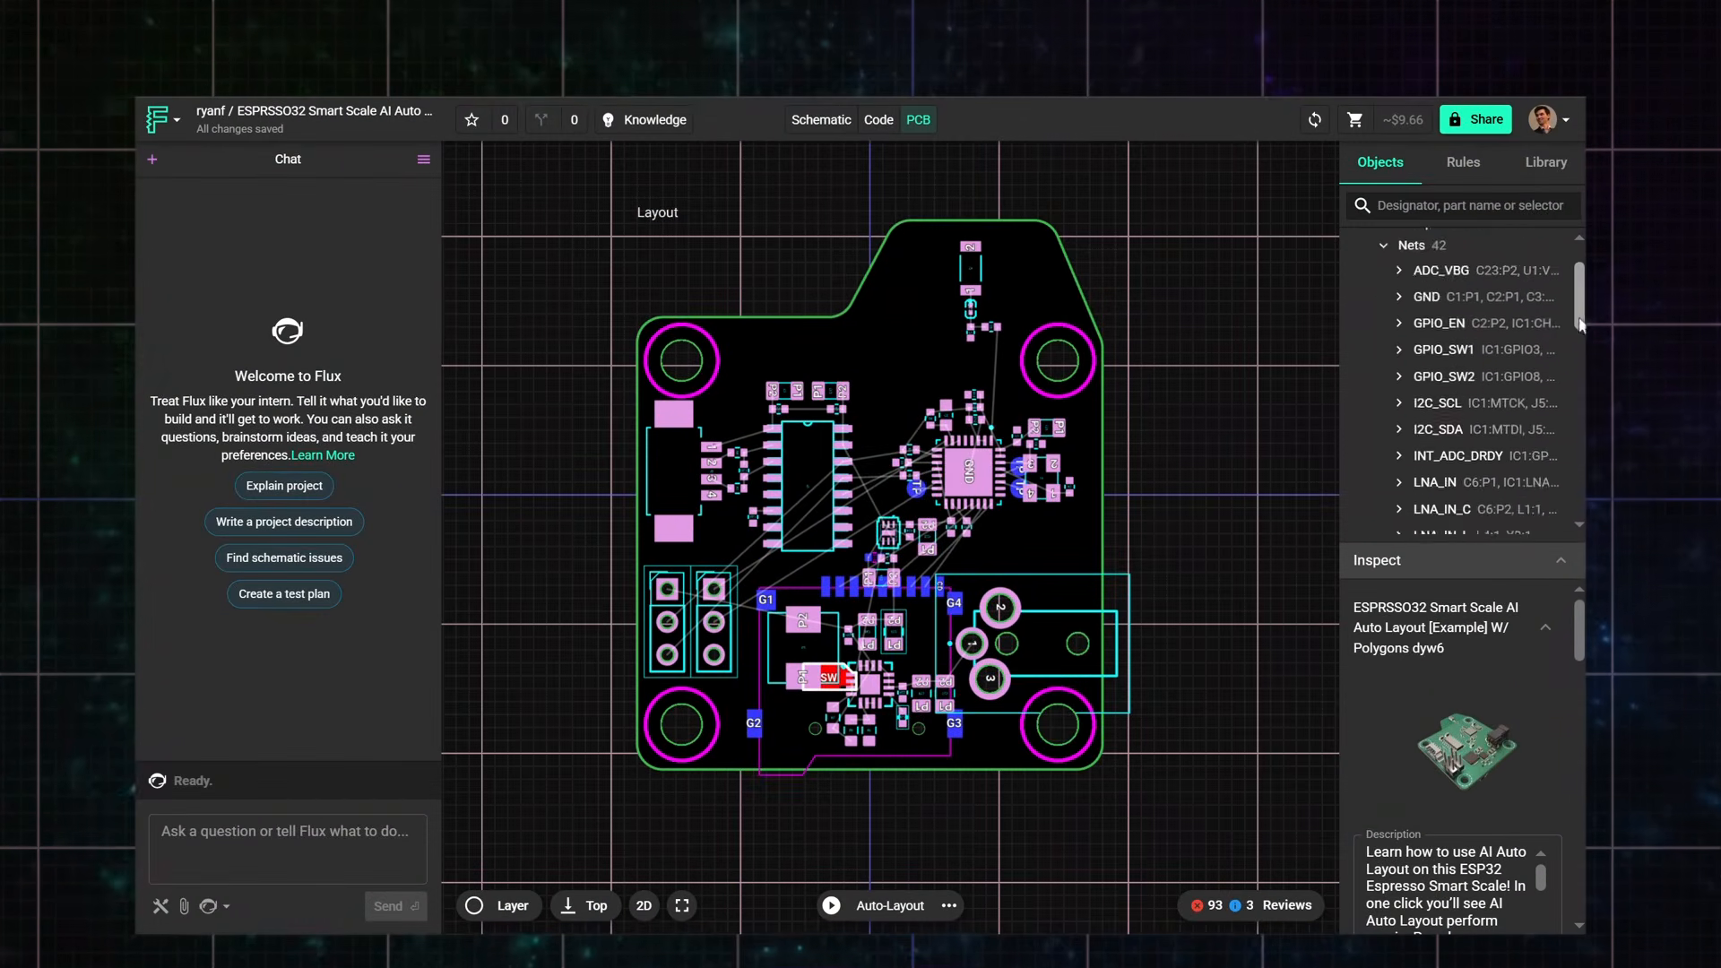
# Step: Add the Protected layout rule to the polygon of the SW net
pyautogui.scroll(-10, 1435, 386)
pyautogui.scroll(-10, 1583, 504)
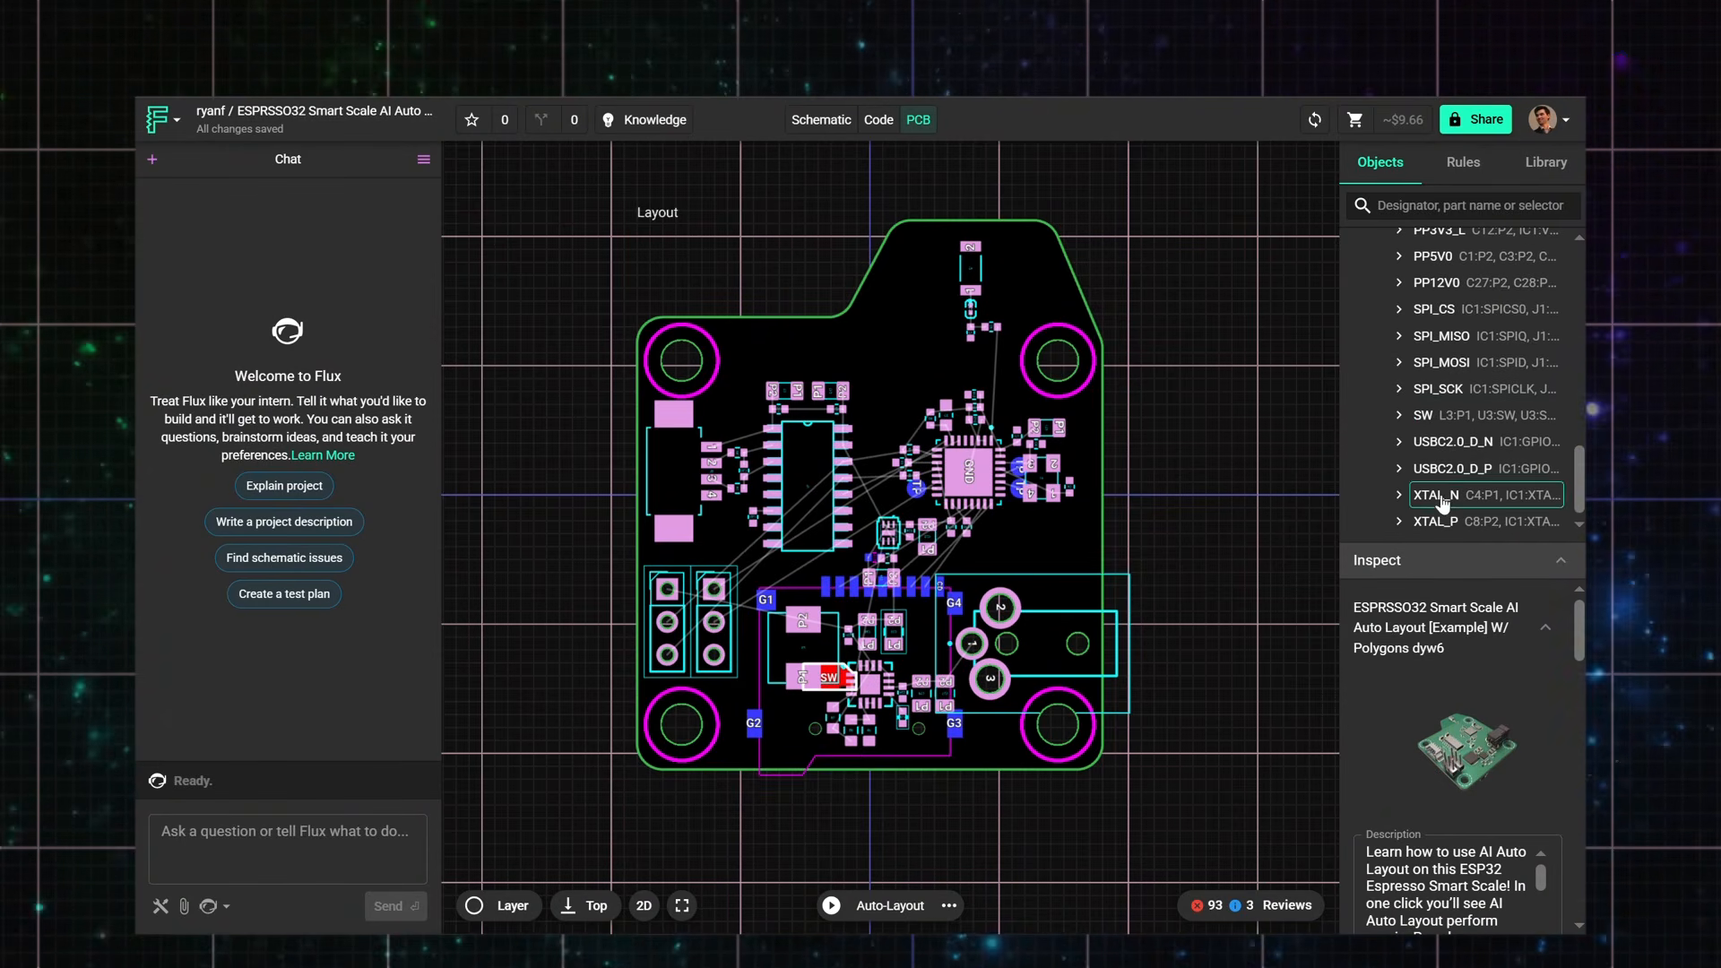
pyautogui.click(1454, 466)
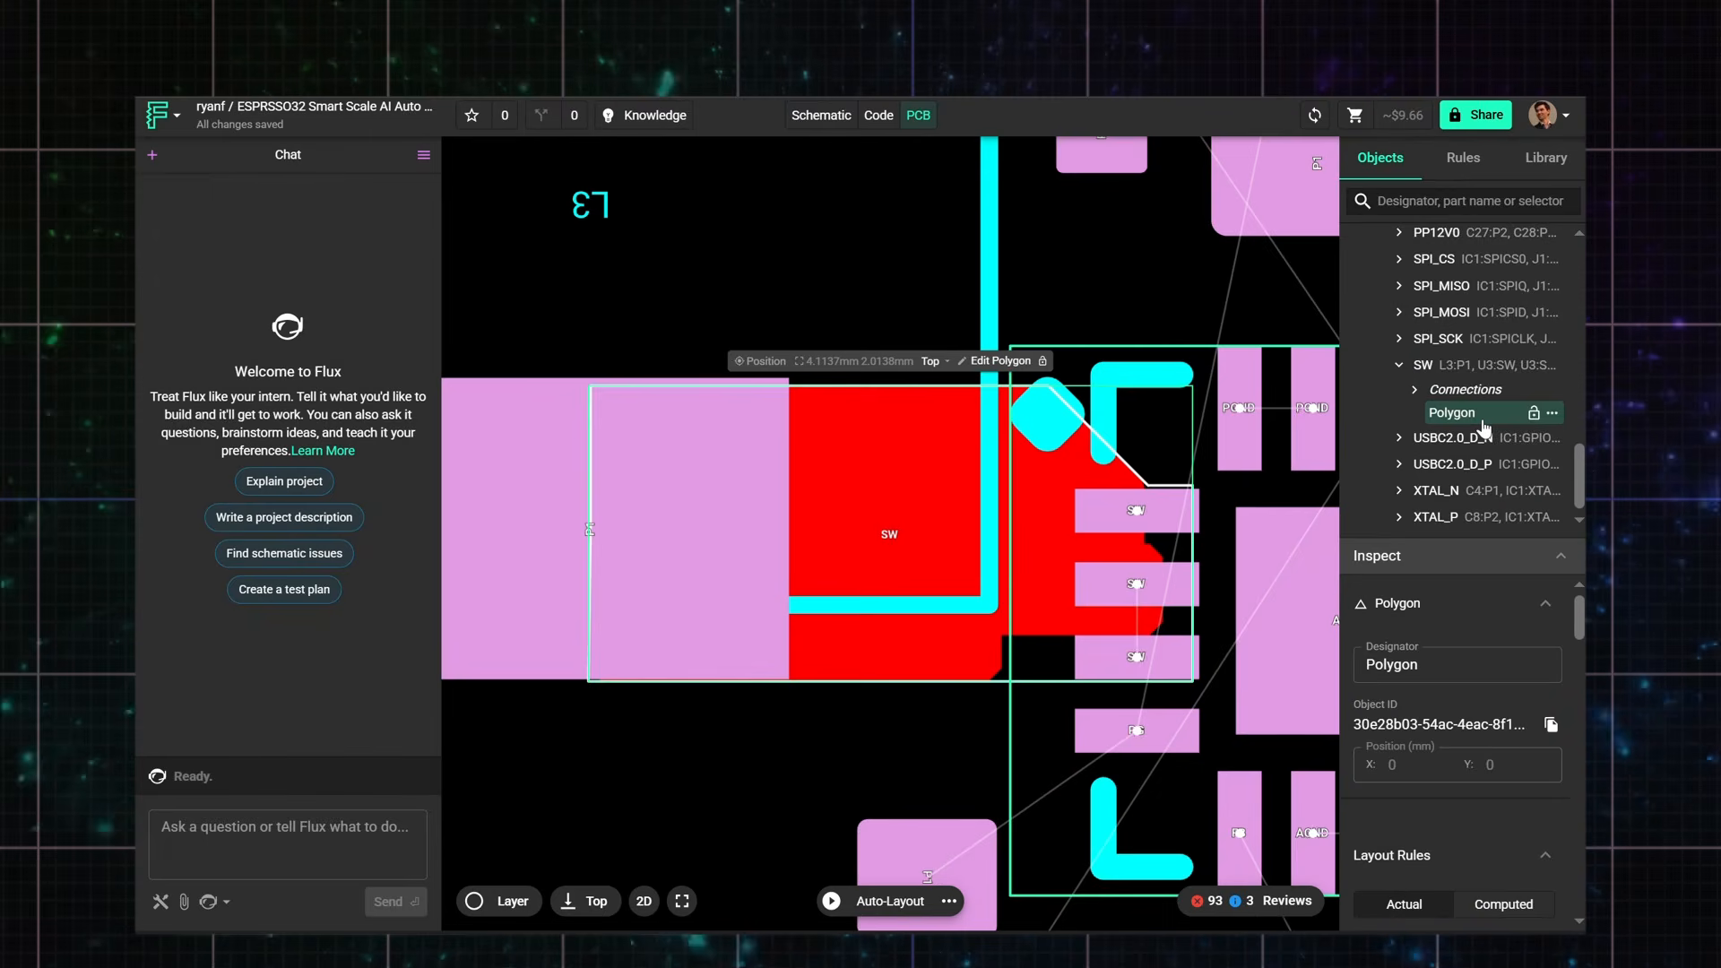
pyautogui.moveTo(1478, 538); pyautogui.dragTo(1437, 298)
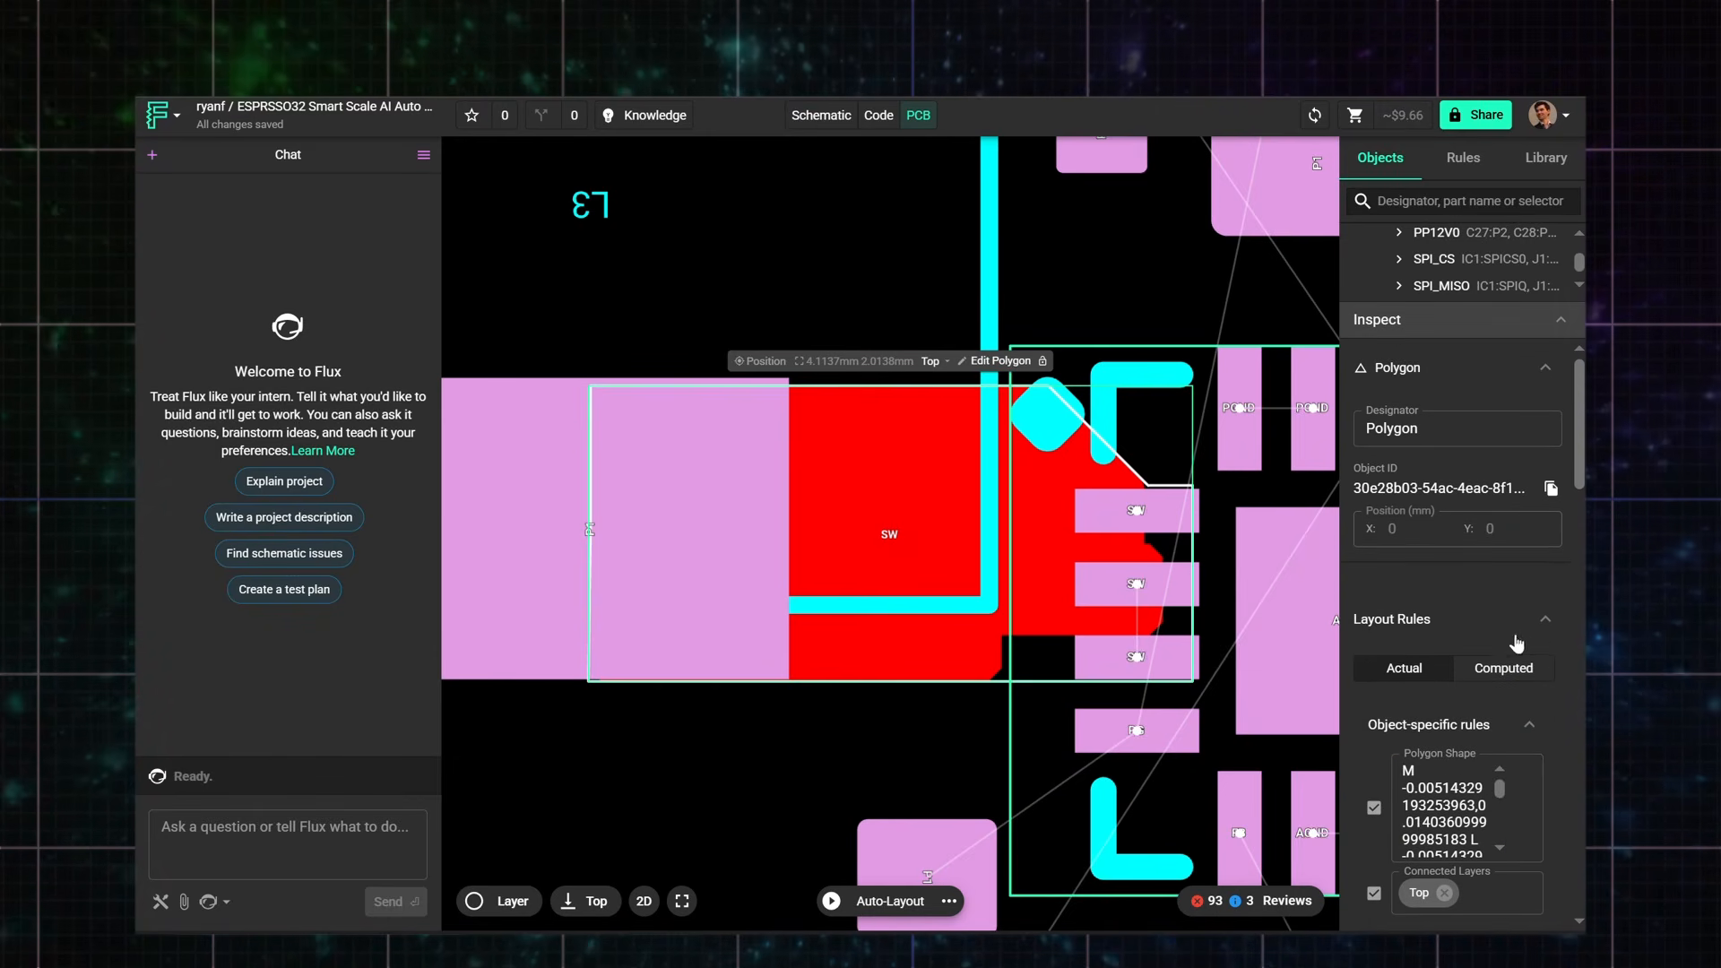
pyautogui.scroll(-3, 1416, 607)
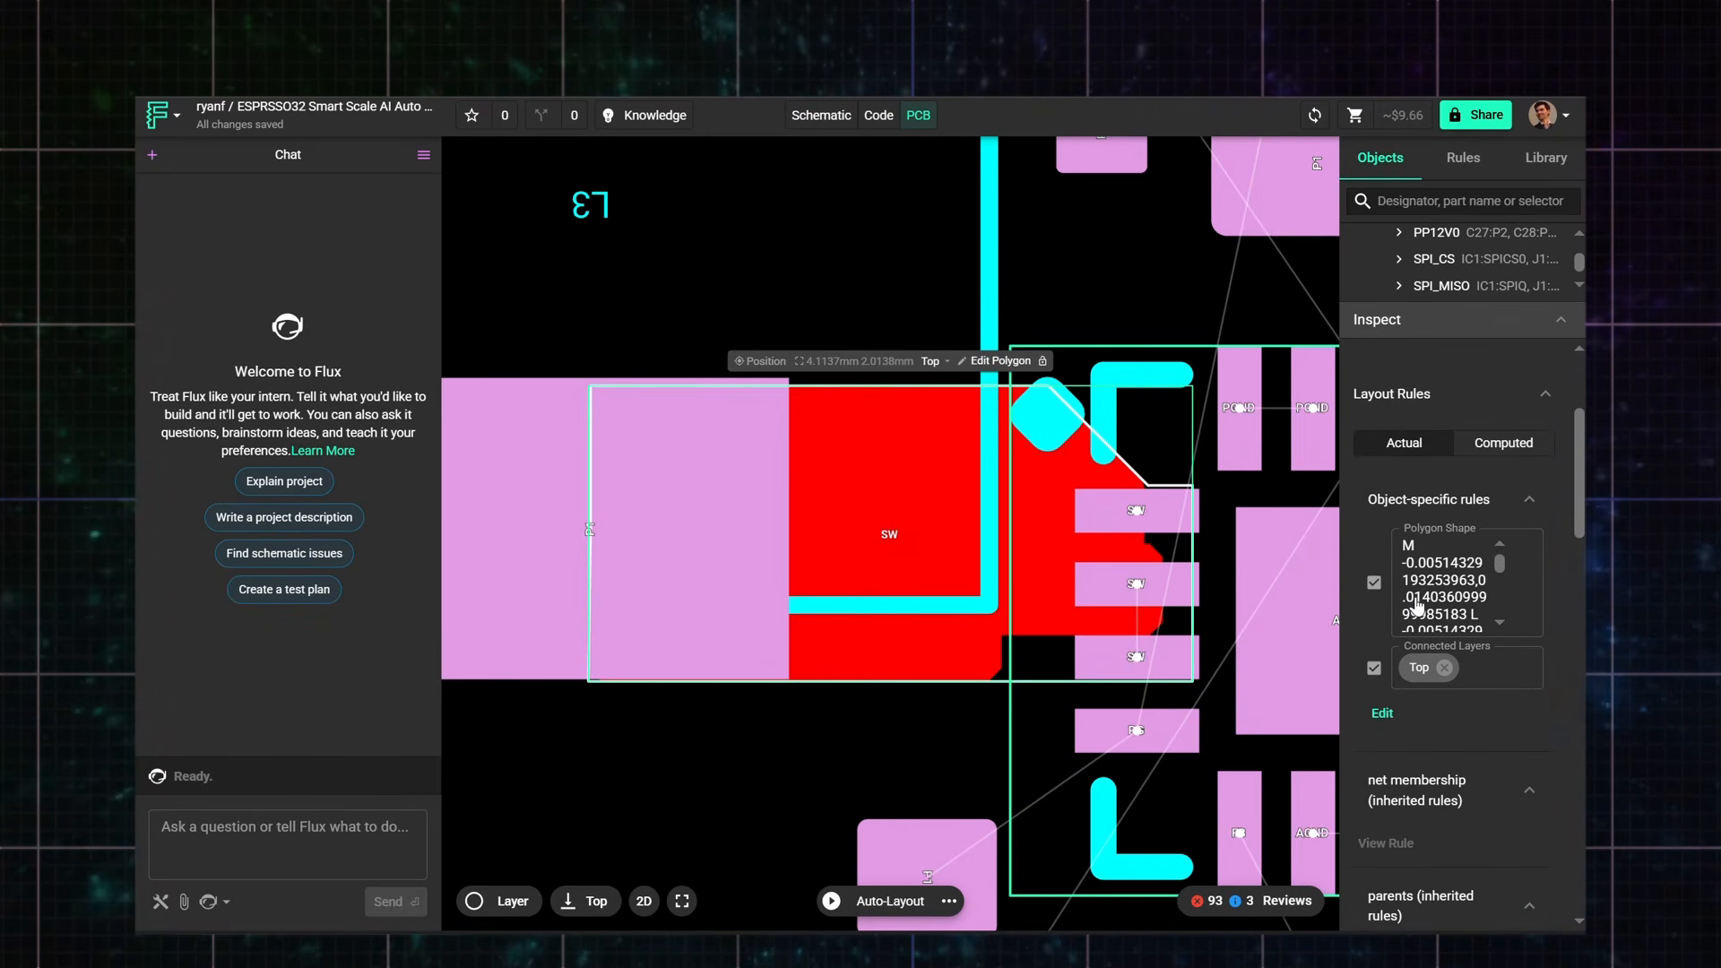
pyautogui.click(1383, 714)
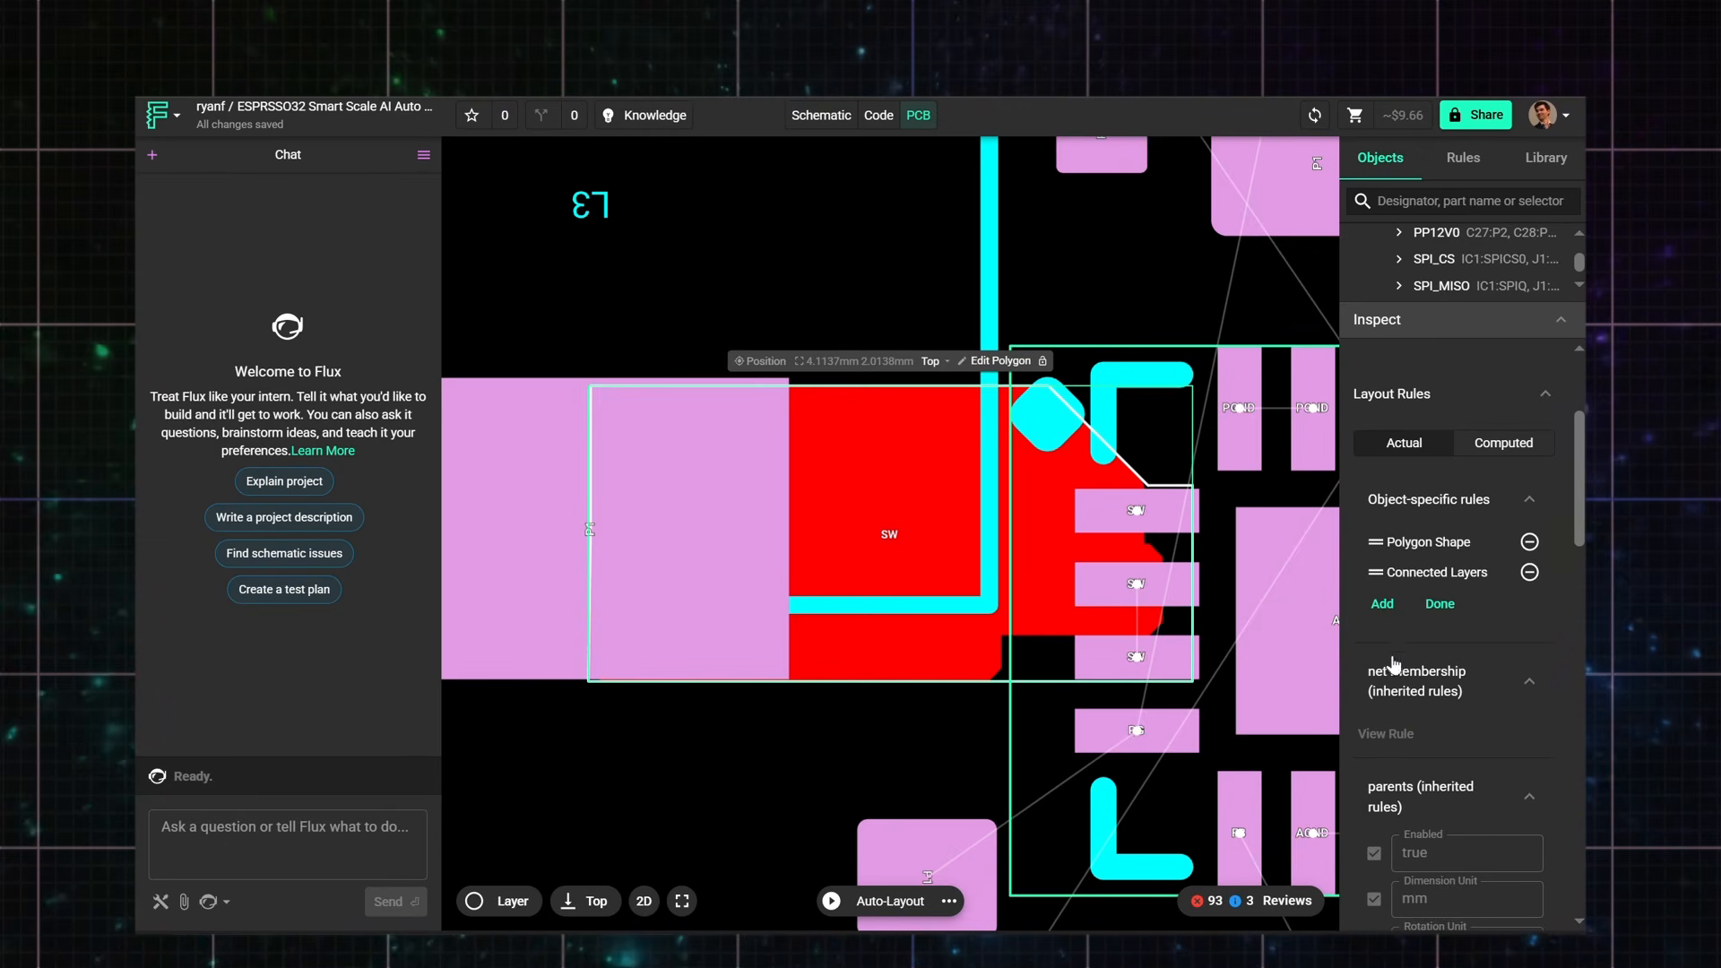
pyautogui.click(1384, 606)
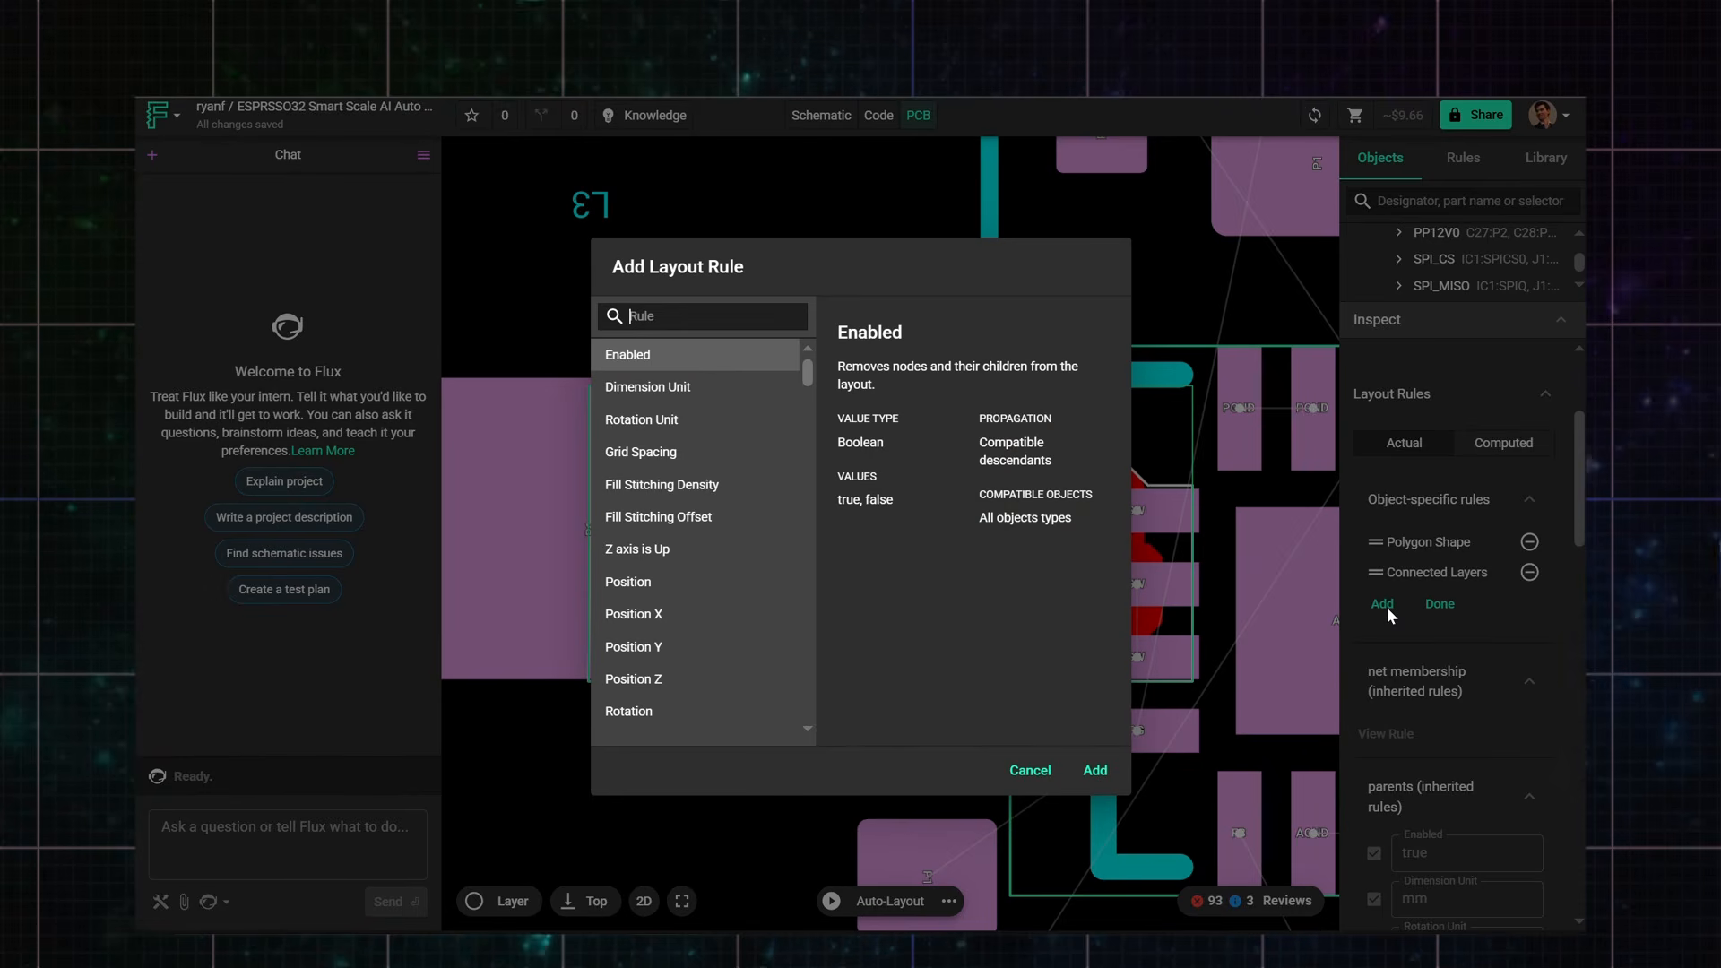
pyautogui.write('pro')
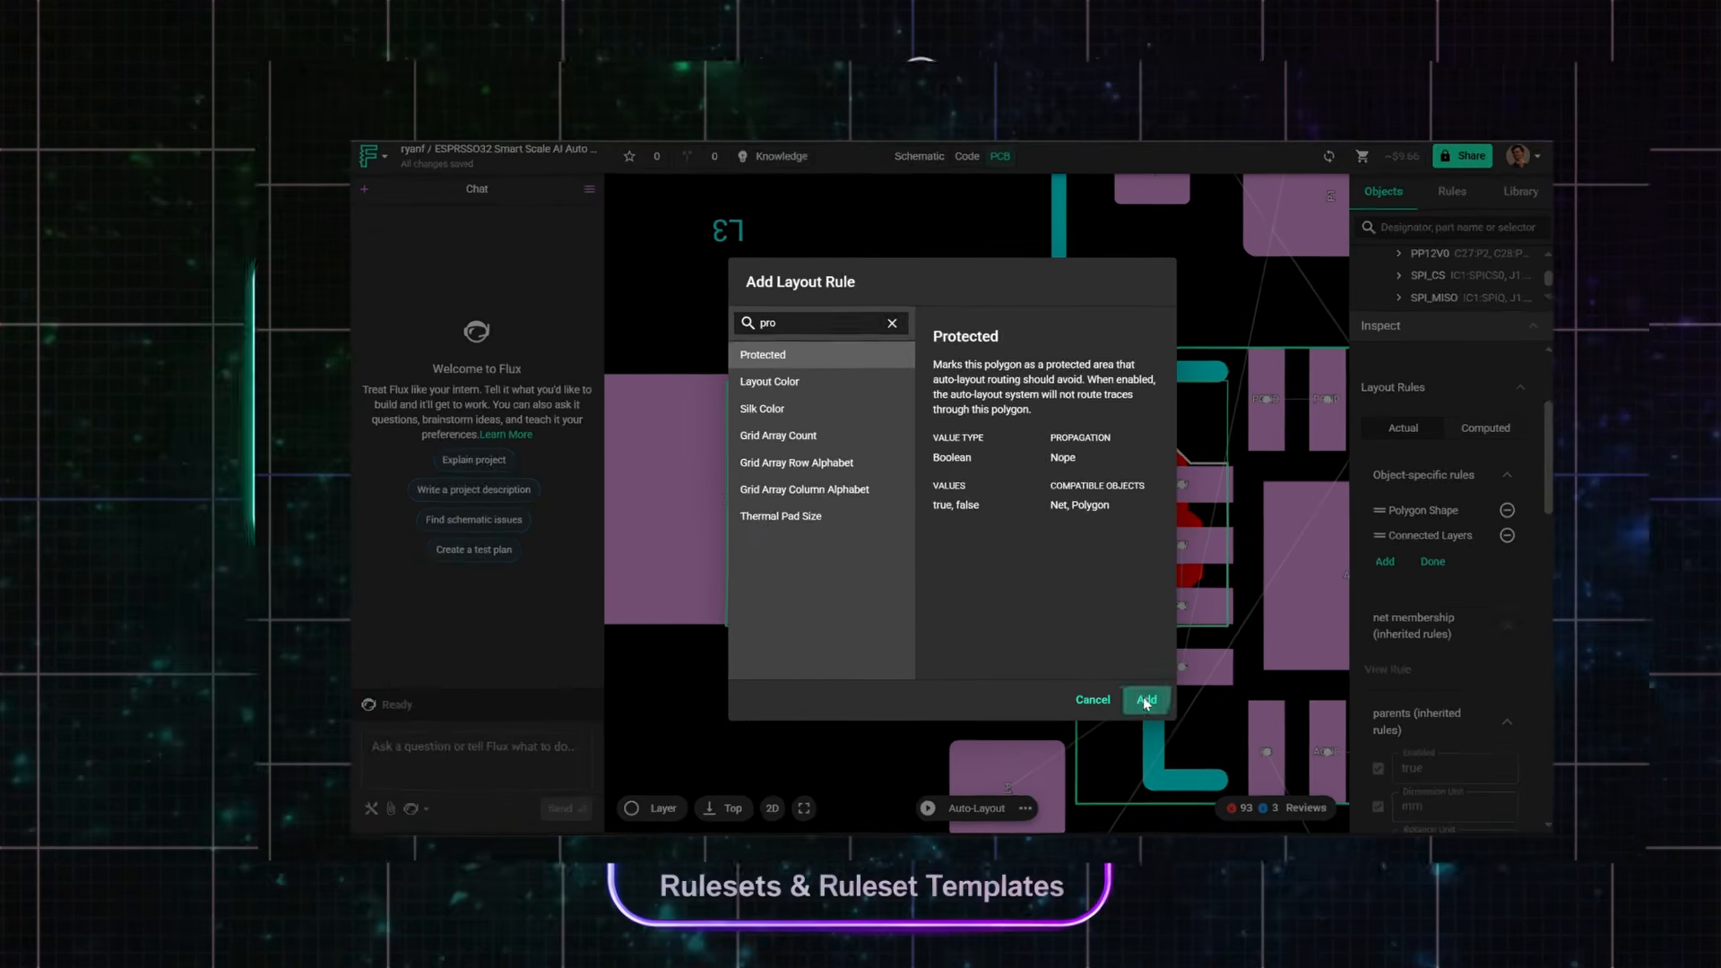
pyautogui.click(1094, 771)
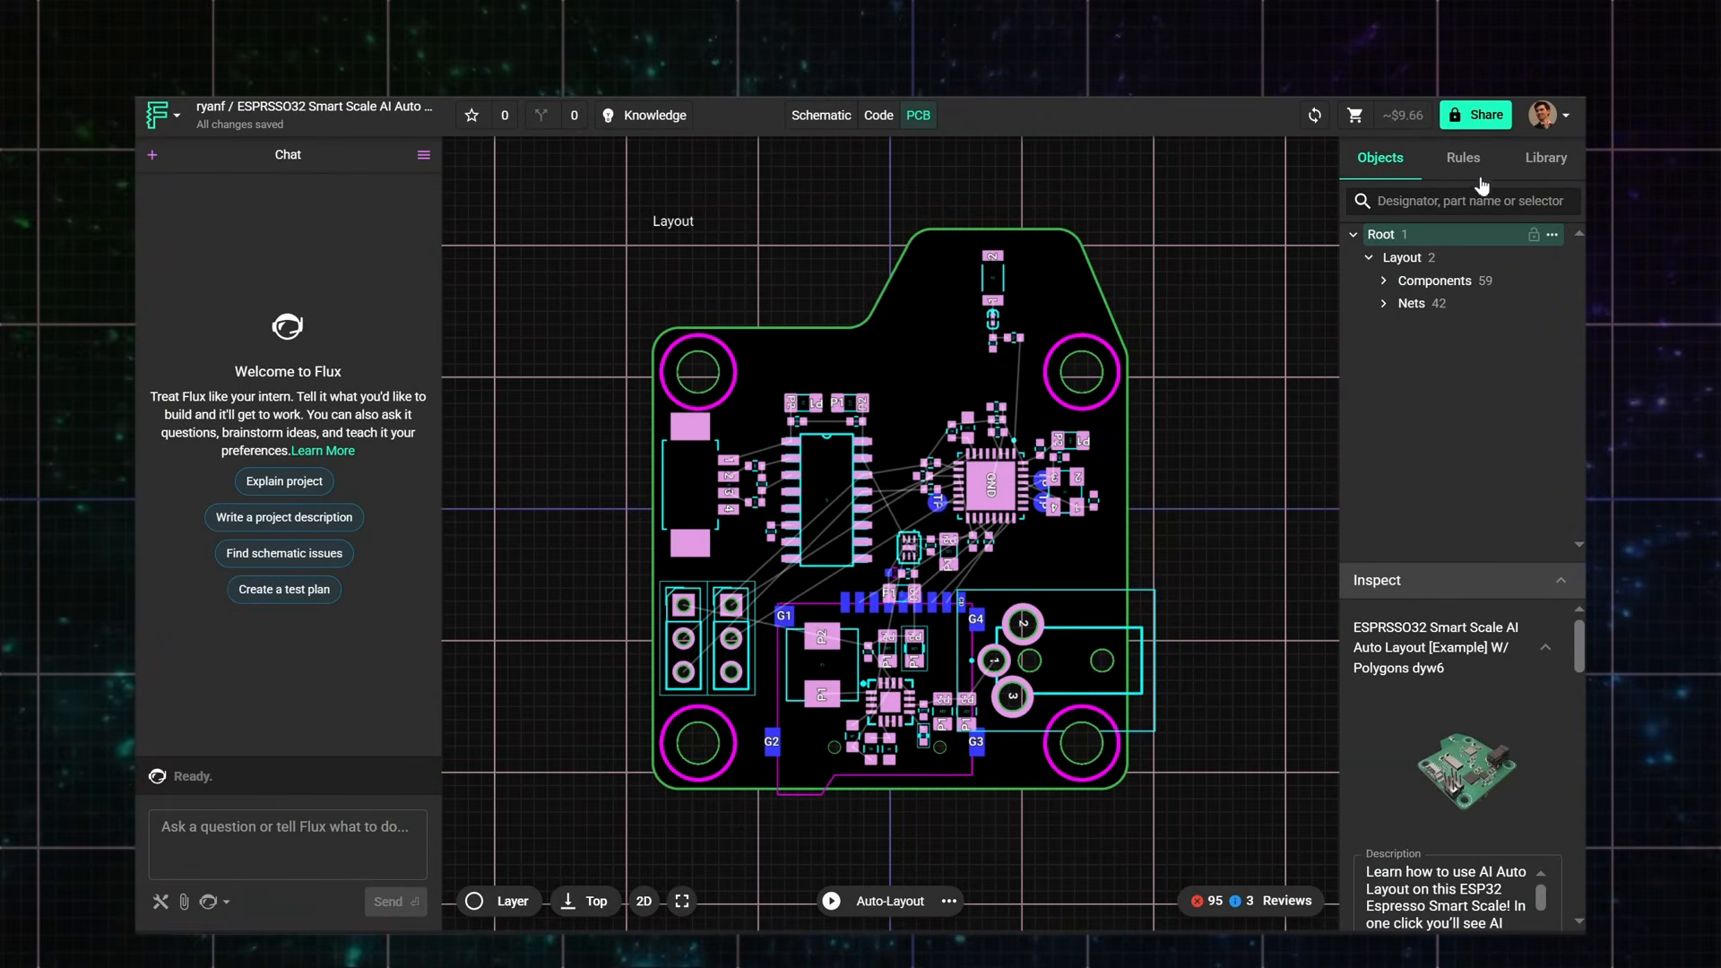
# Step: Create a new ruleset in the project rules with the designator "Title" and the description "Description"
pyautogui.click(1481, 170)
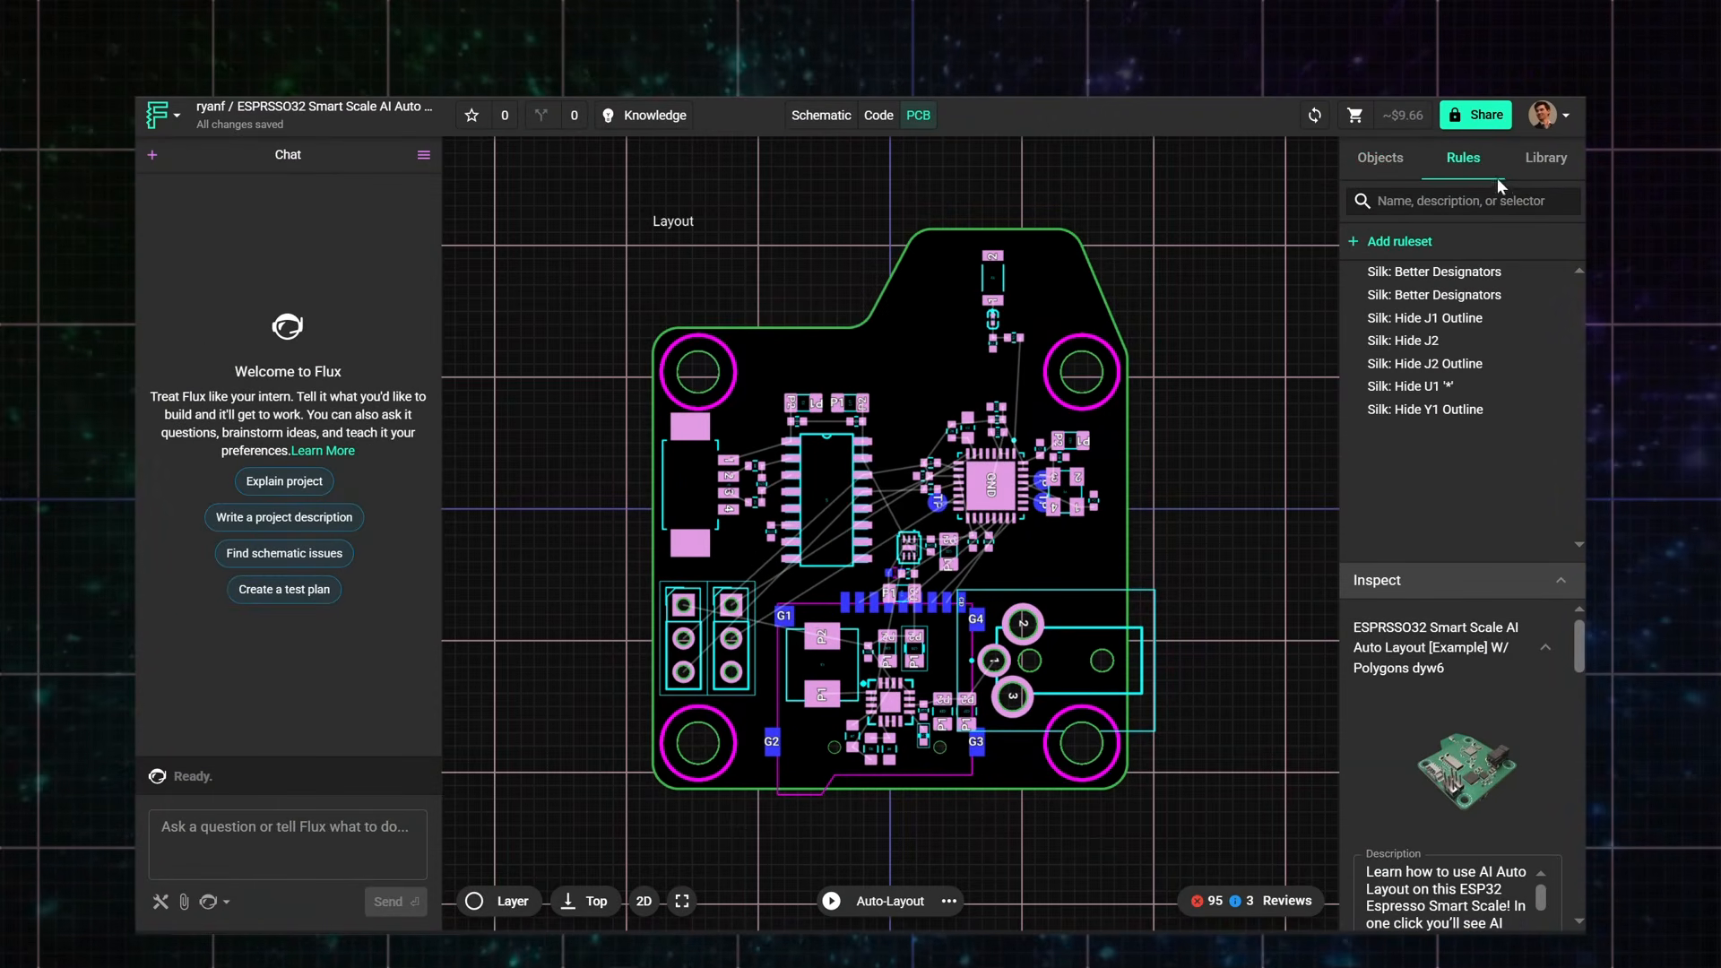
pyautogui.click(1424, 244)
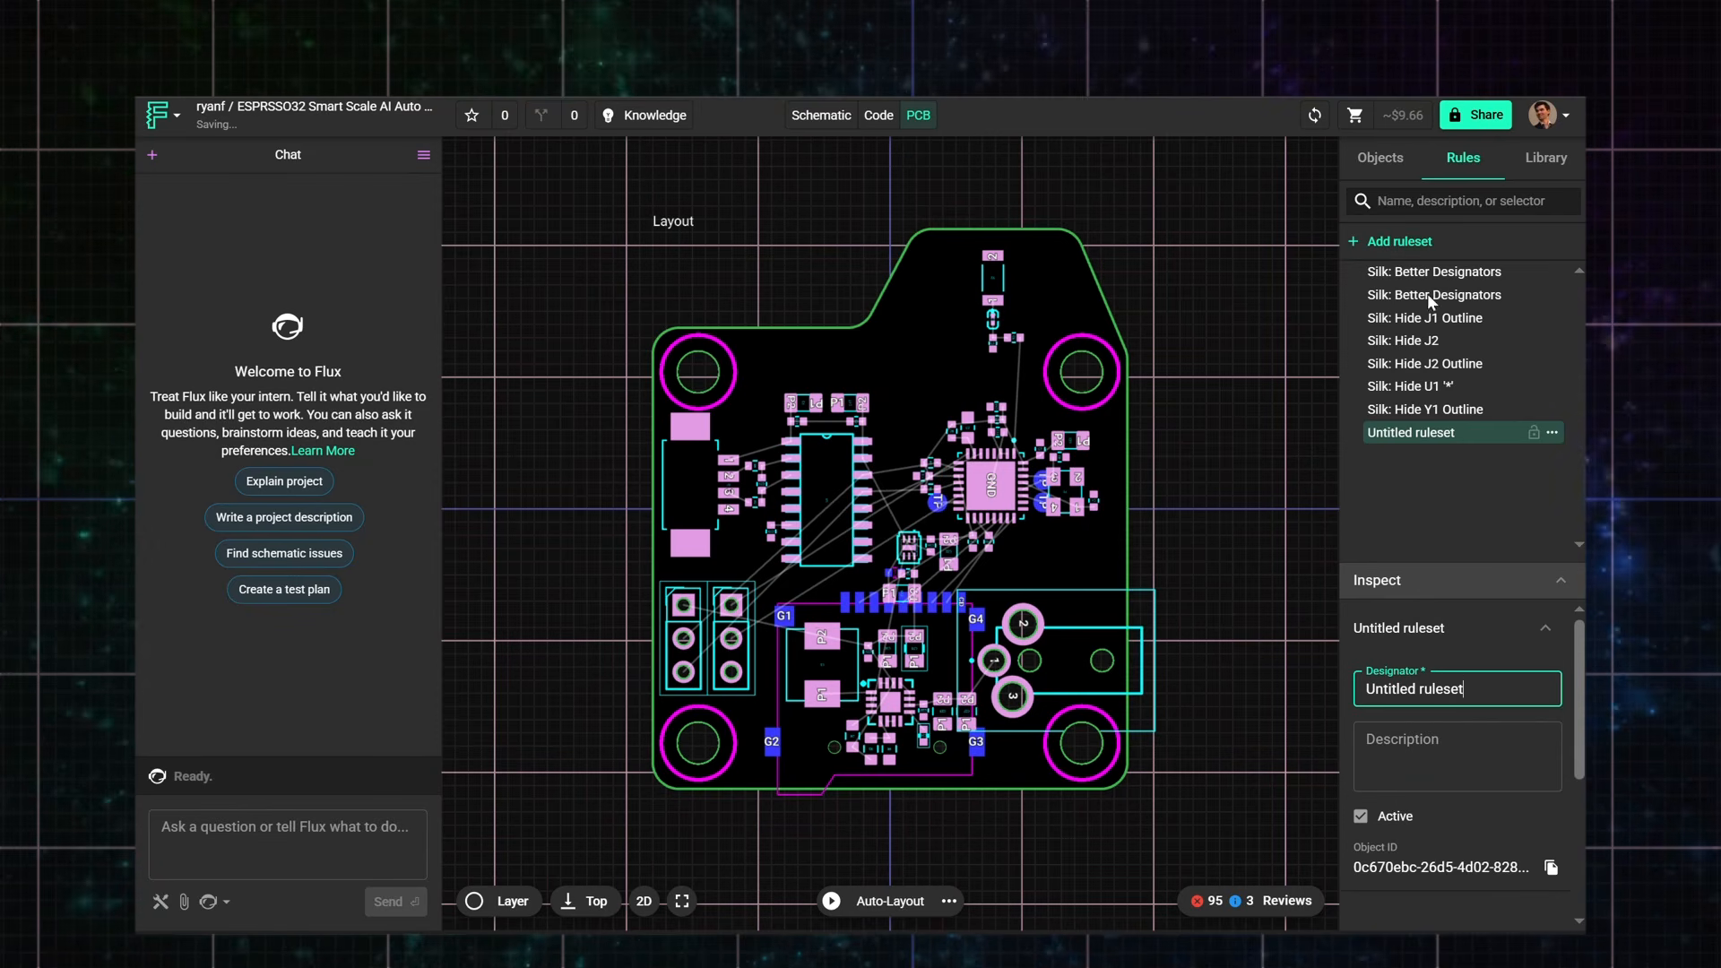
pyautogui.doubleClick(1416, 431)
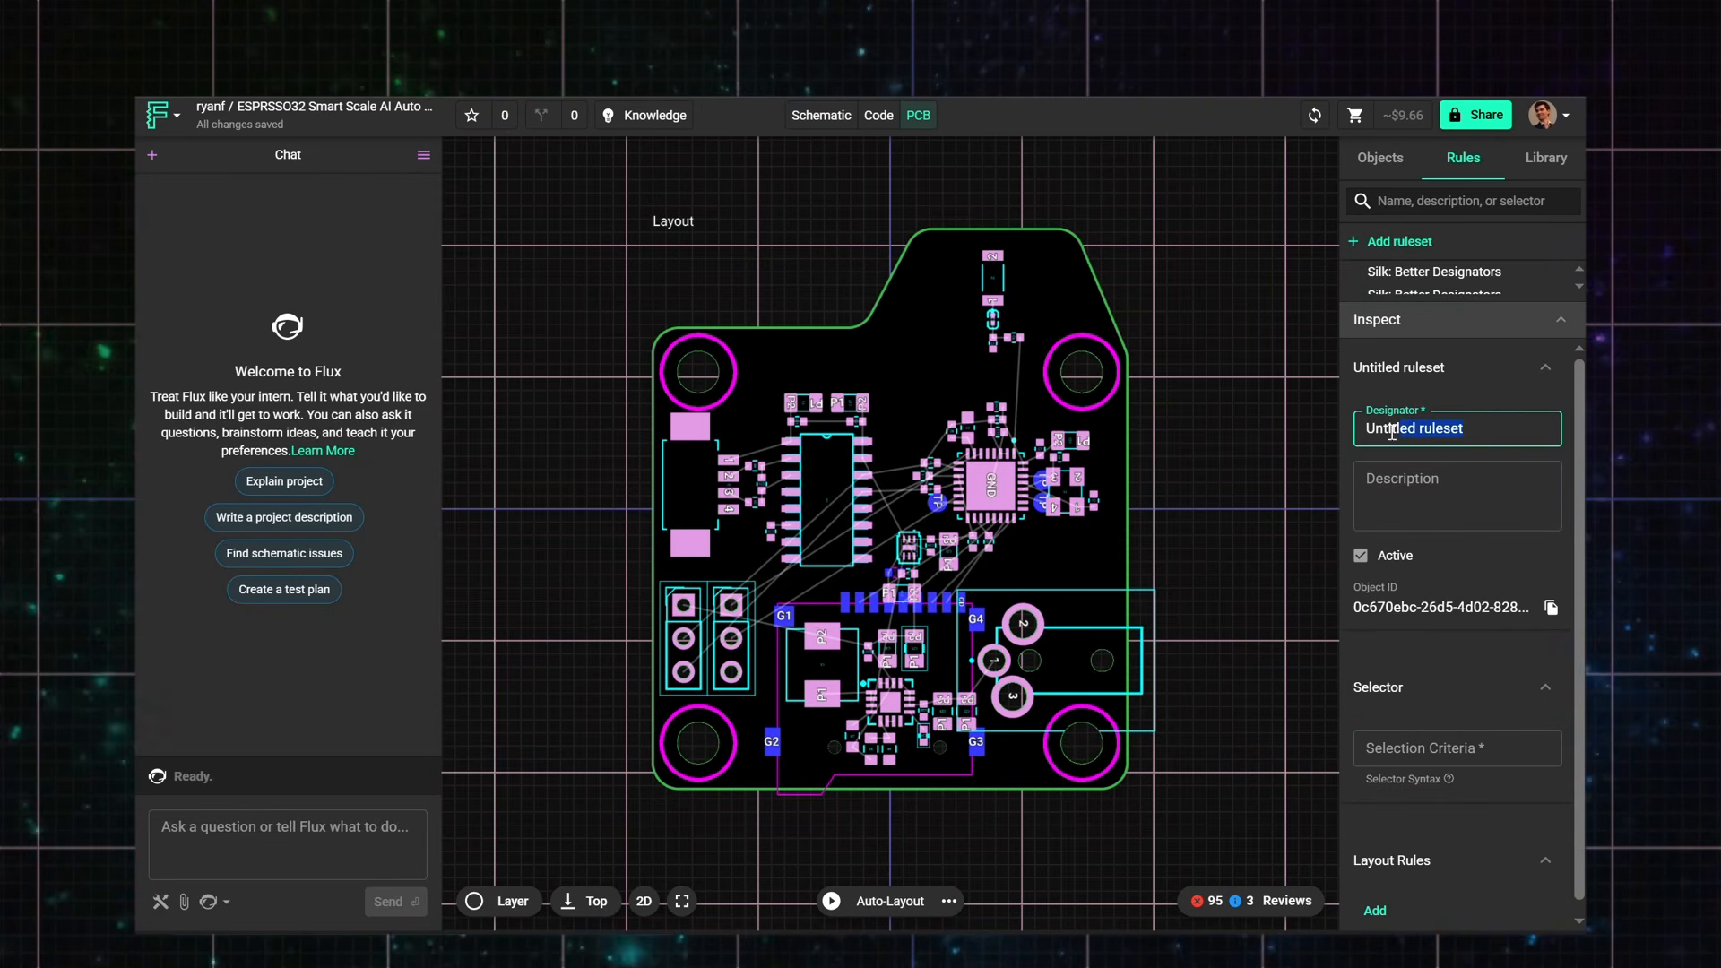
pyautogui.hotkey('ctrl', 'a')
pyautogui.write('Title')
pyautogui.click(1464, 495)
pyautogui.write('Description')
# Step: Set the ruleset's selection criteria to "pad" and add the Solder Paste Mask Expansion layout rule to it
pyautogui.click(1468, 736)
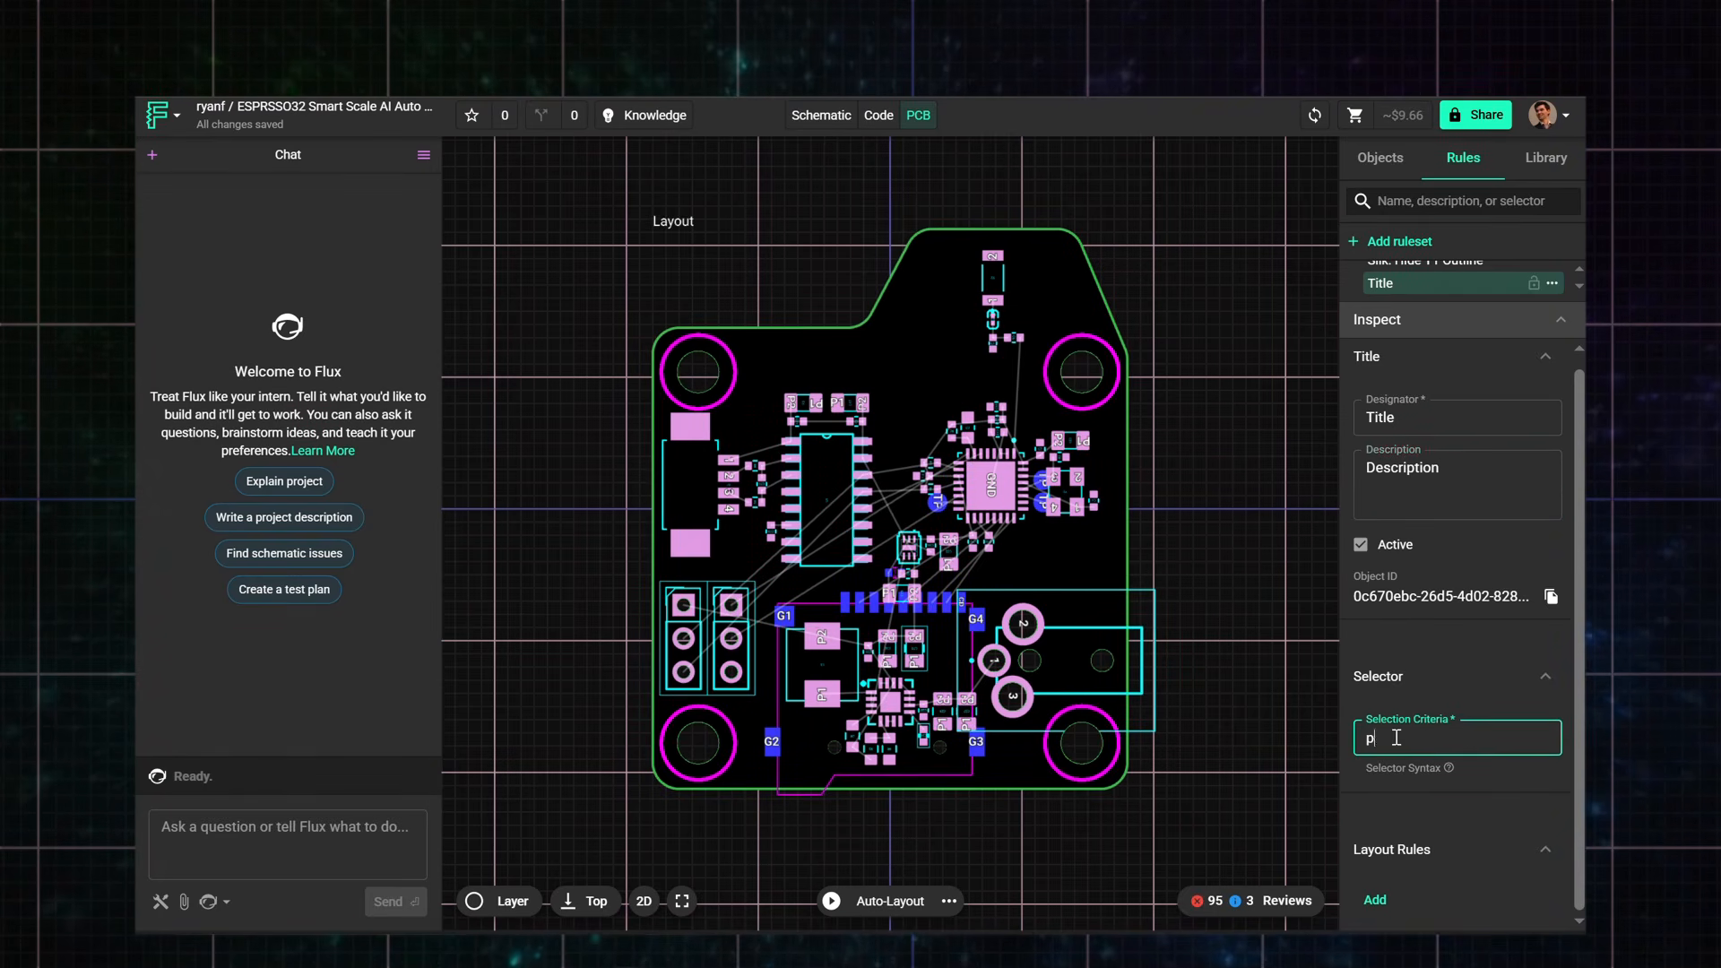
pyautogui.write('pad')
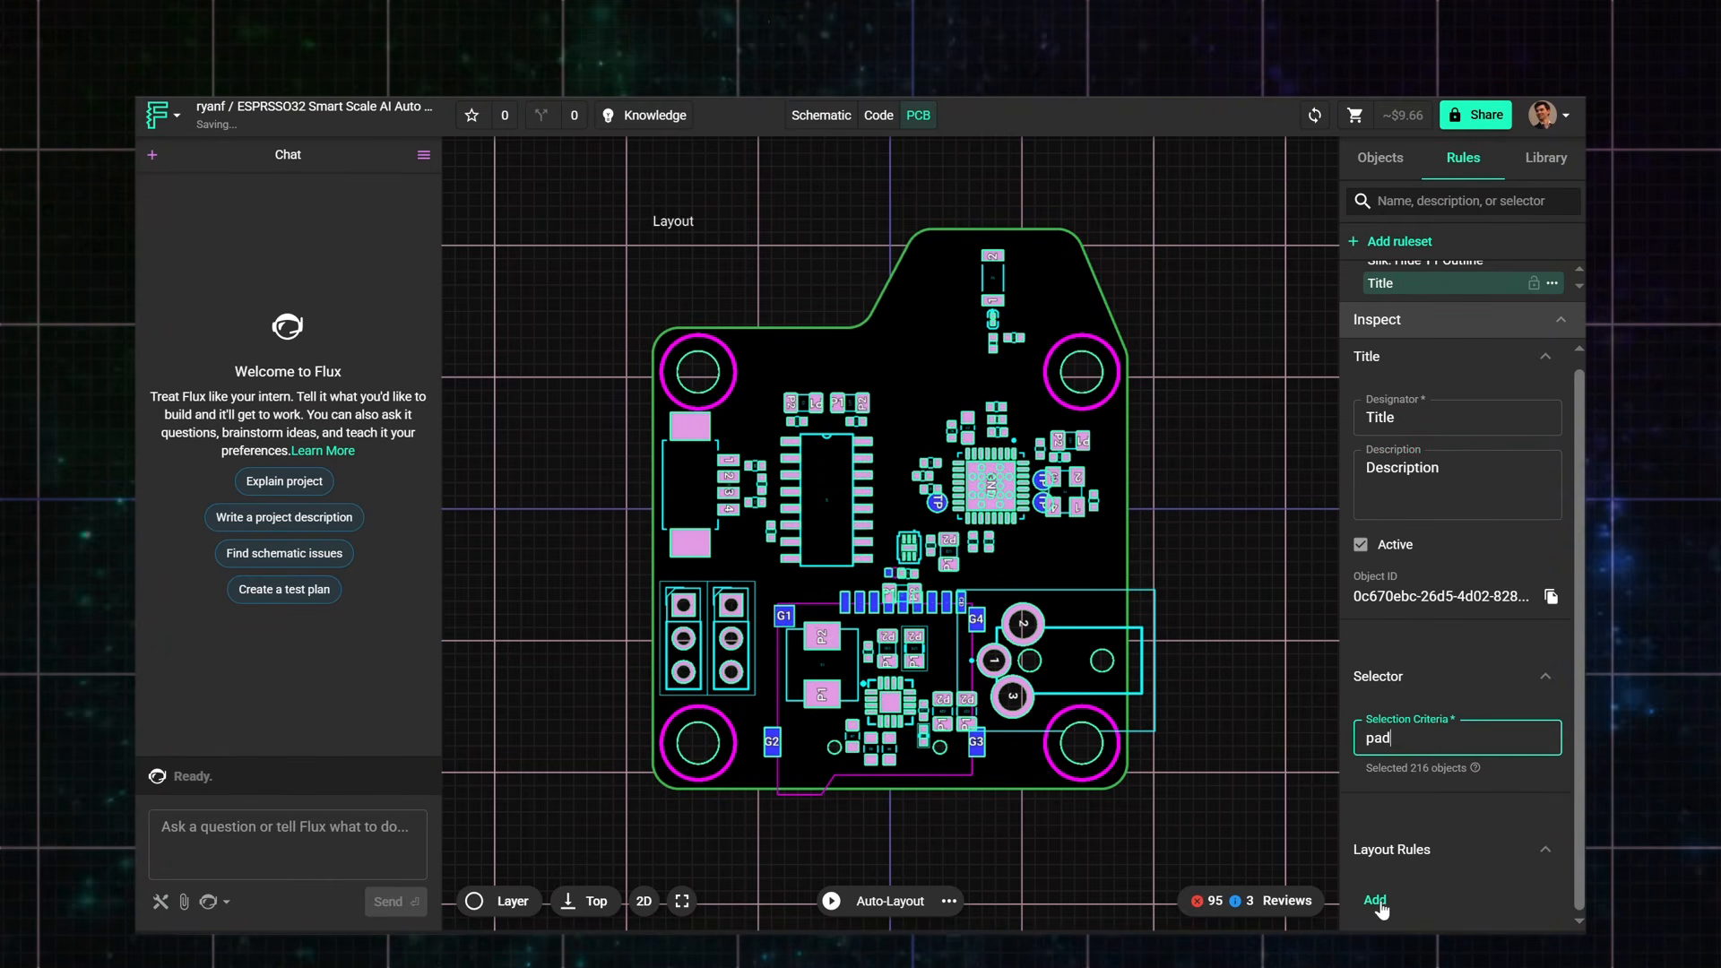
pyautogui.click(1379, 902)
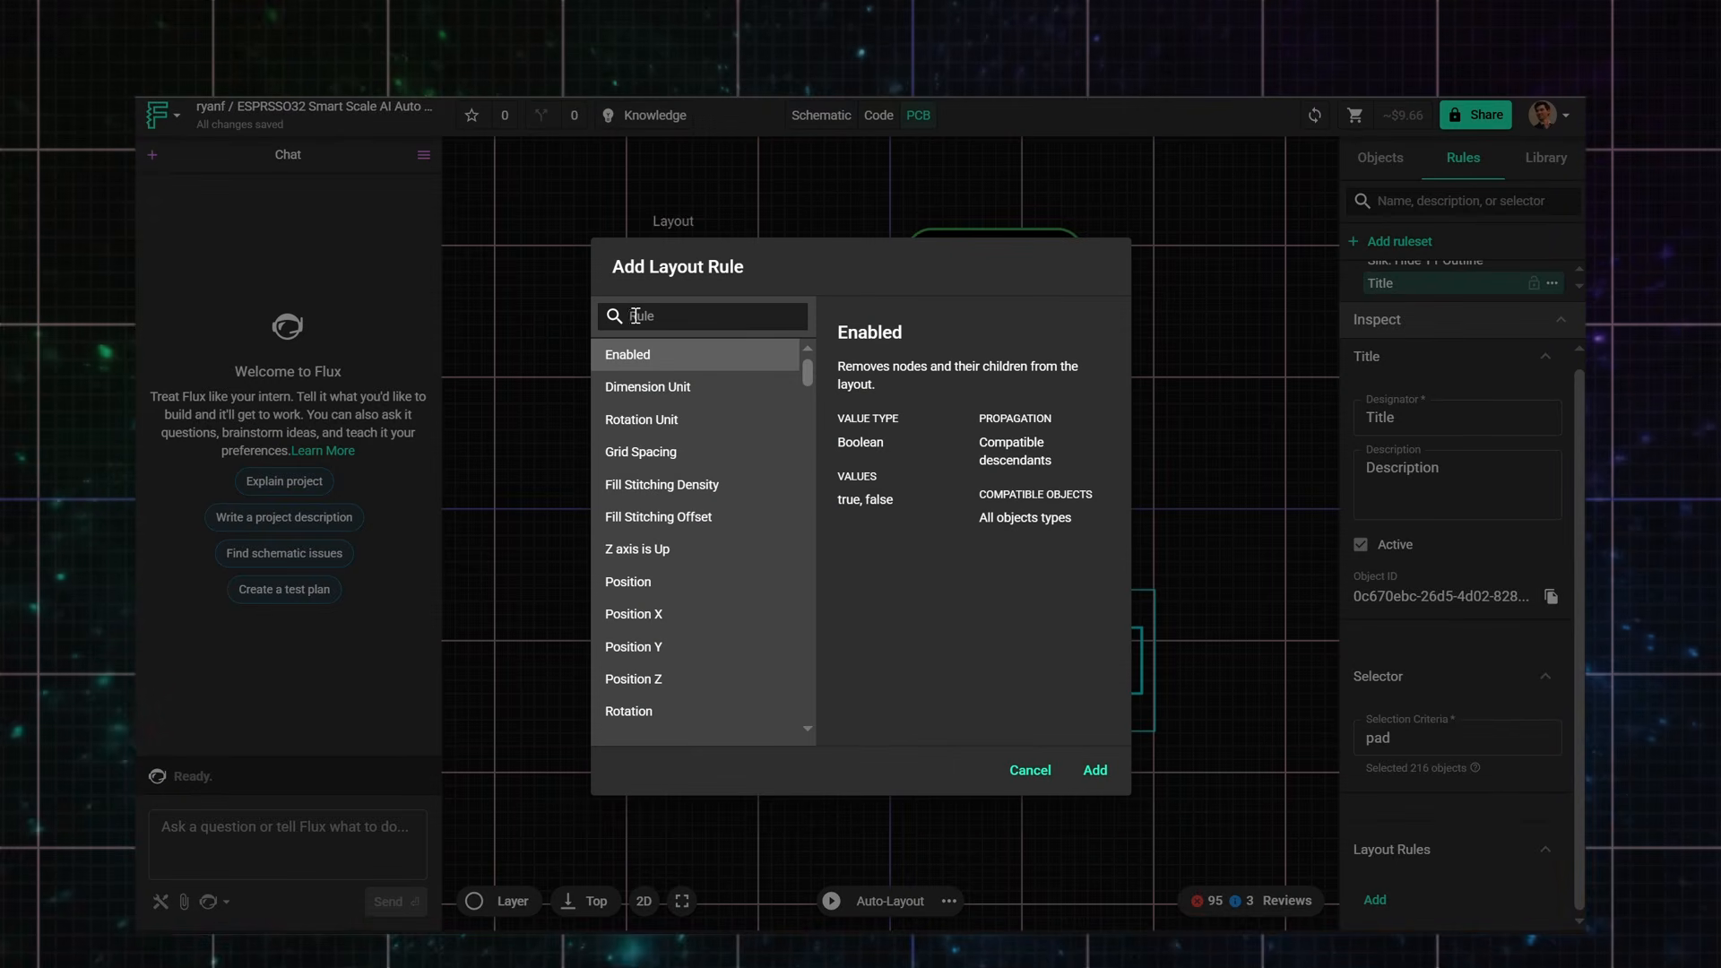
pyautogui.write('sol')
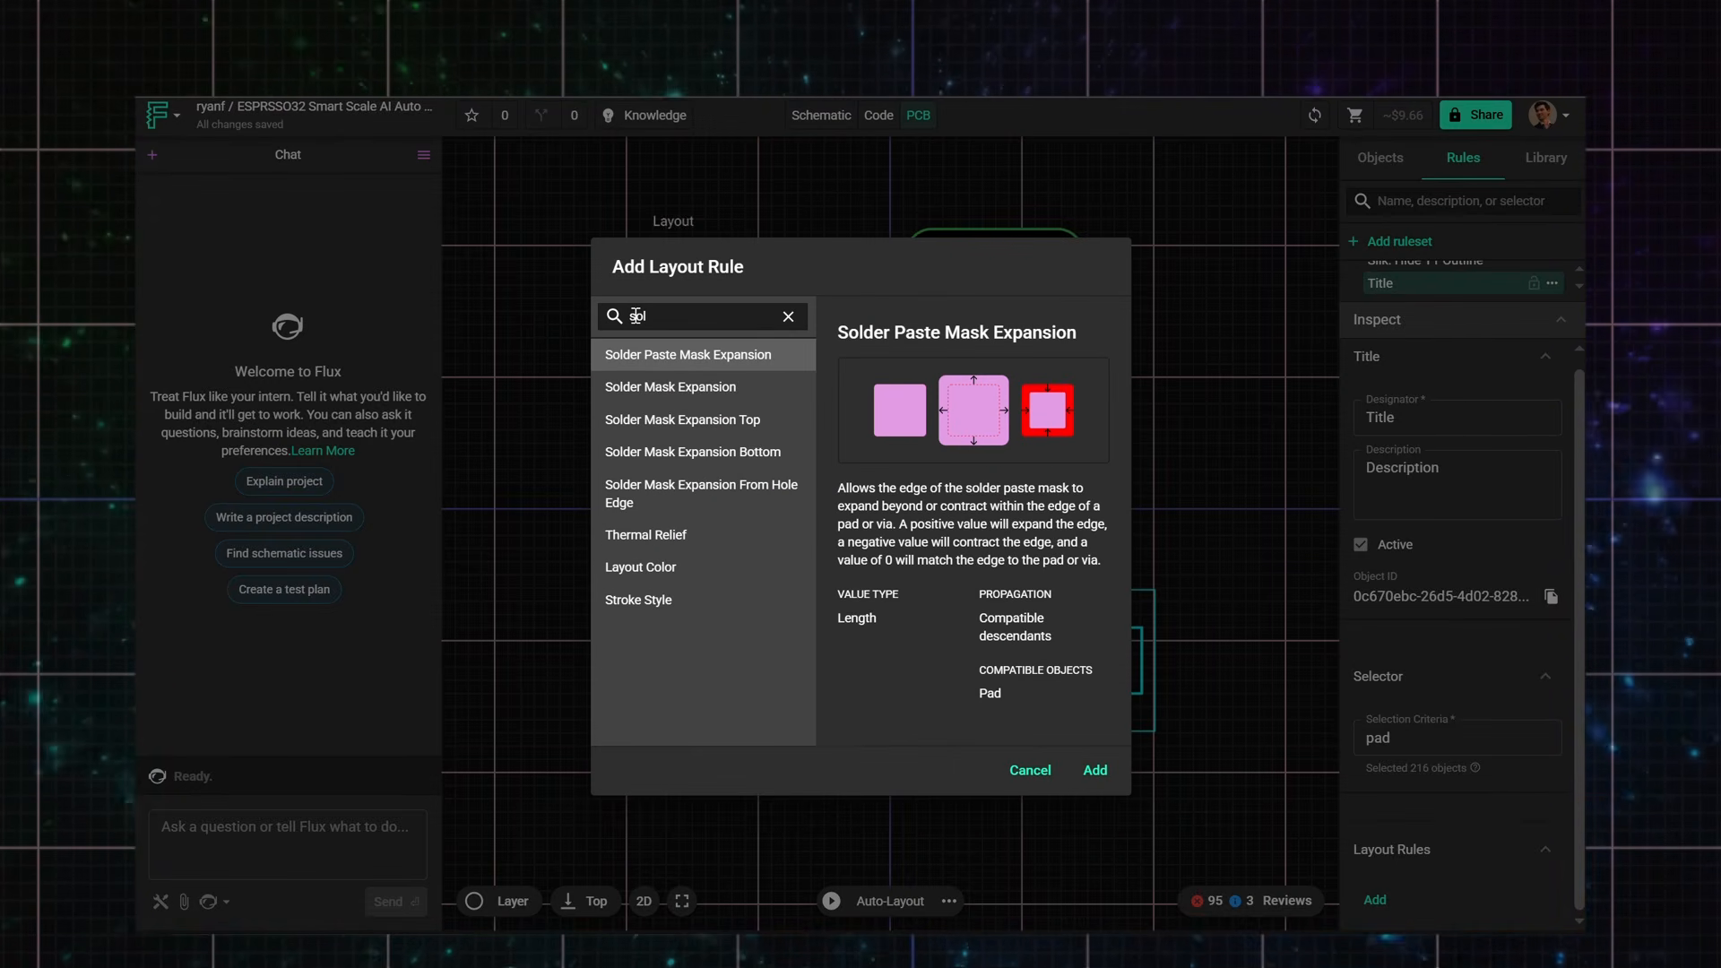
pyautogui.click(1093, 773)
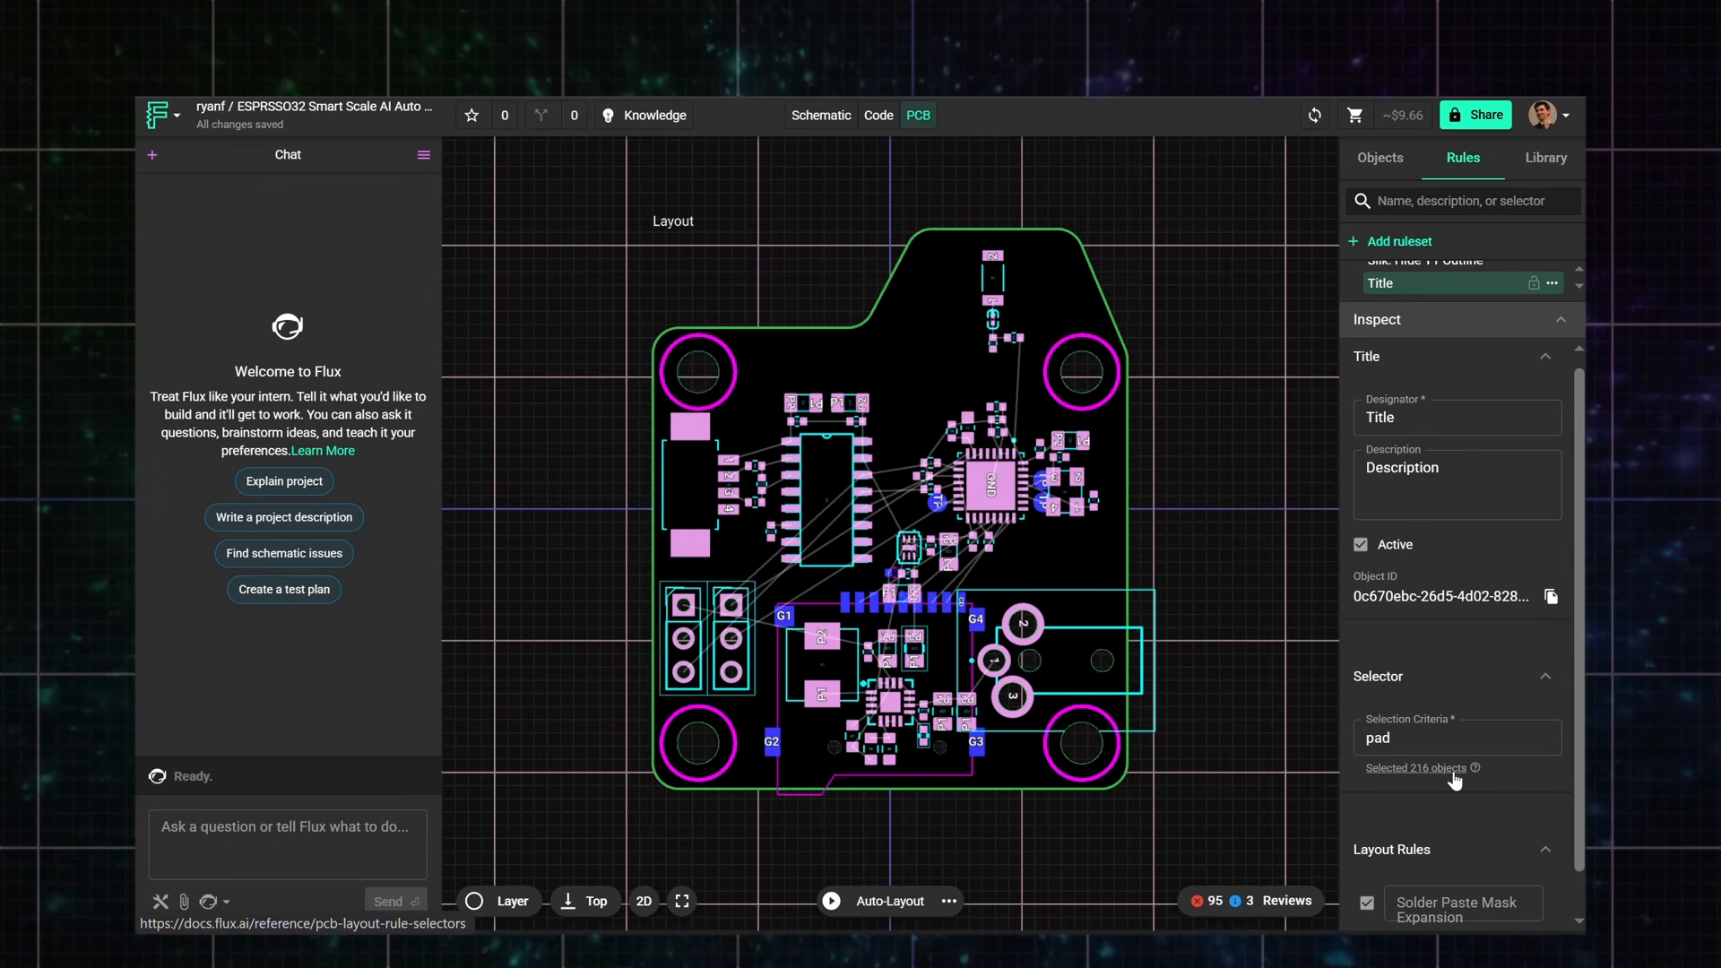
# Step: Consult the selector-based layout rules reference up to its selector types and look over the rulesets of the example project
pyautogui.click(1417, 768)
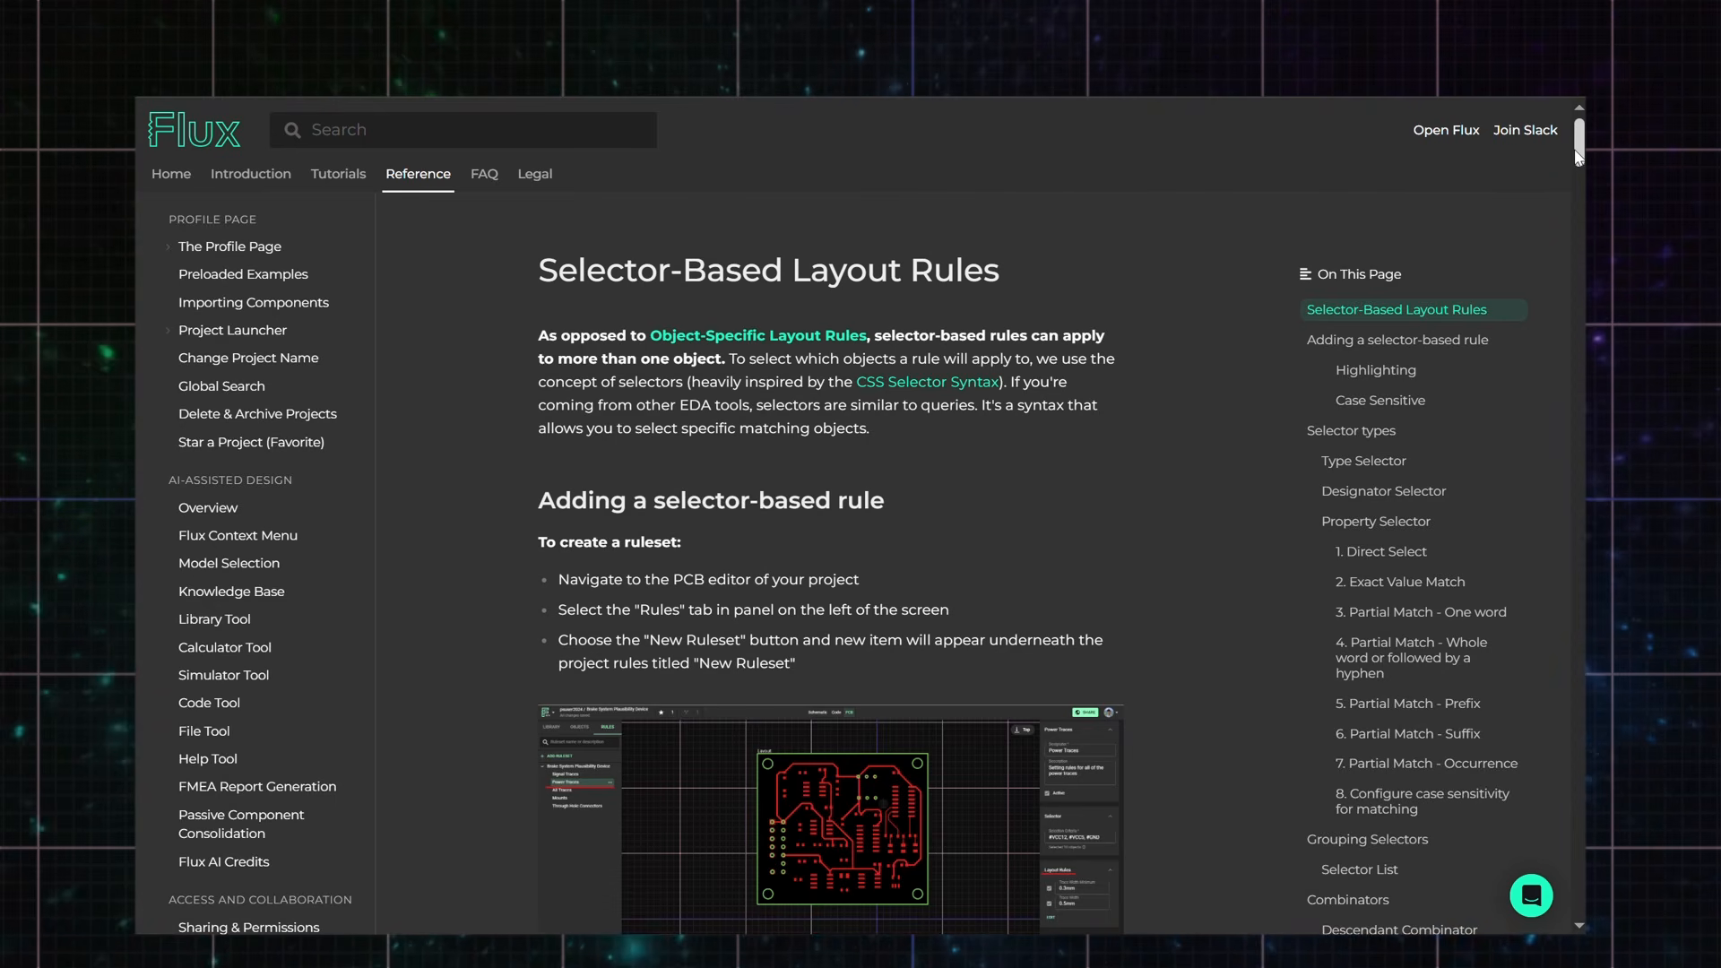
pyautogui.scroll(-10, 1471, 363)
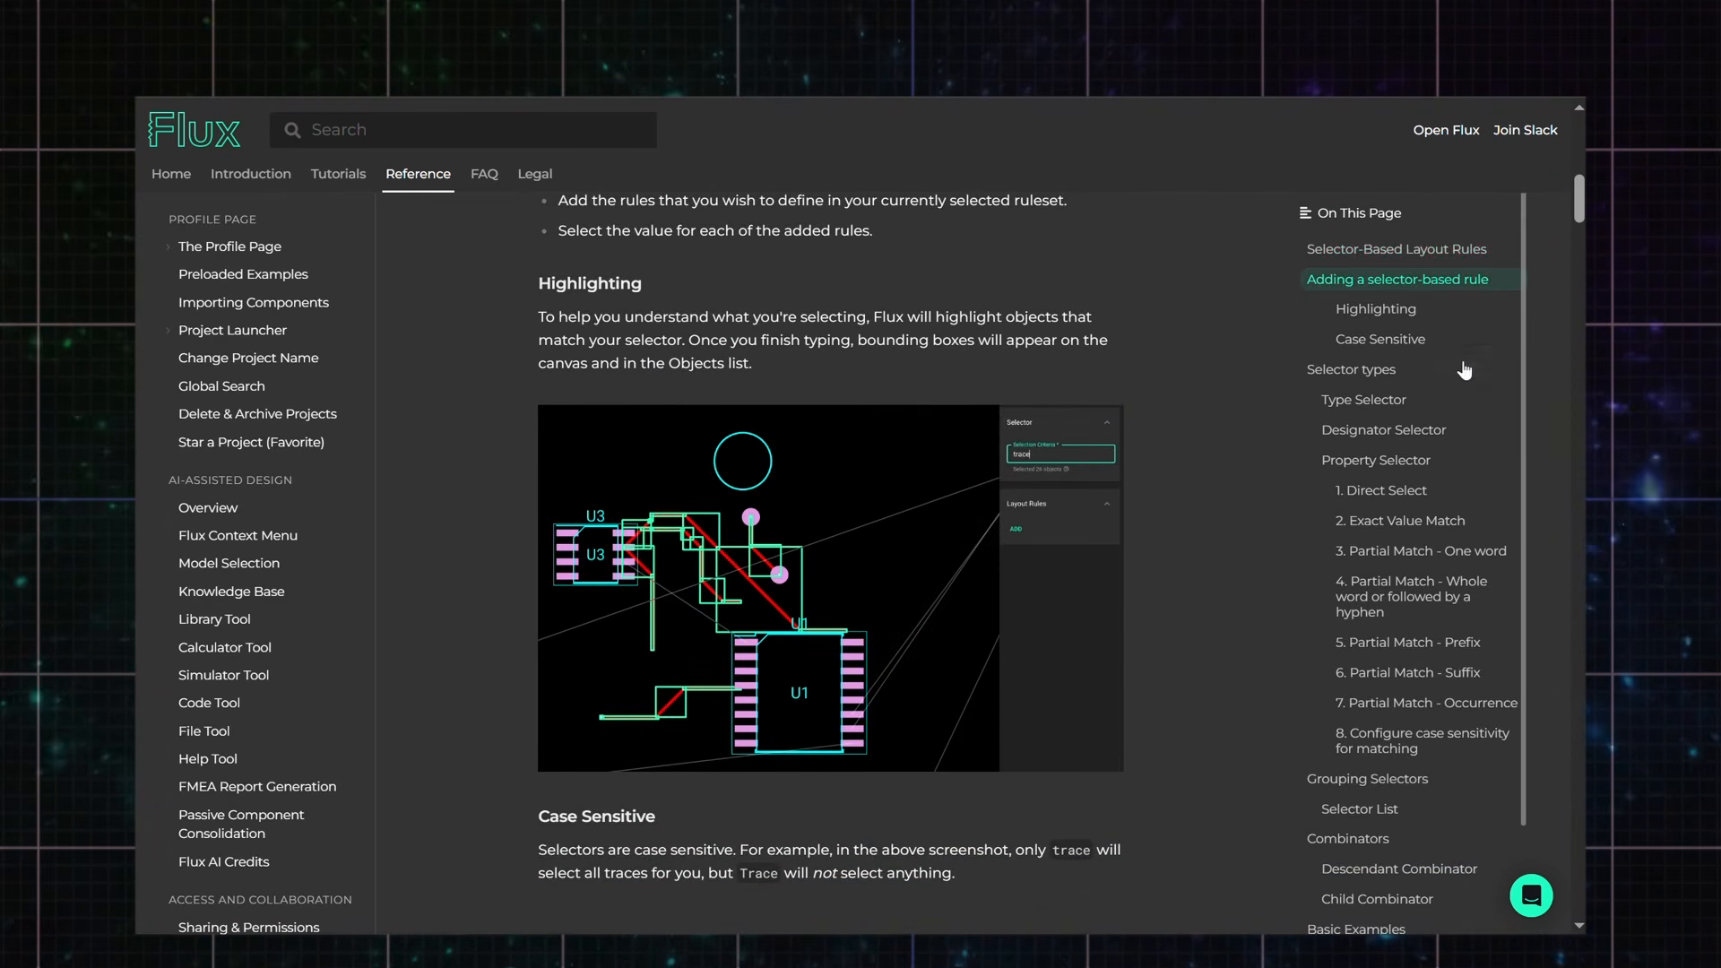
pyautogui.click(1459, 370)
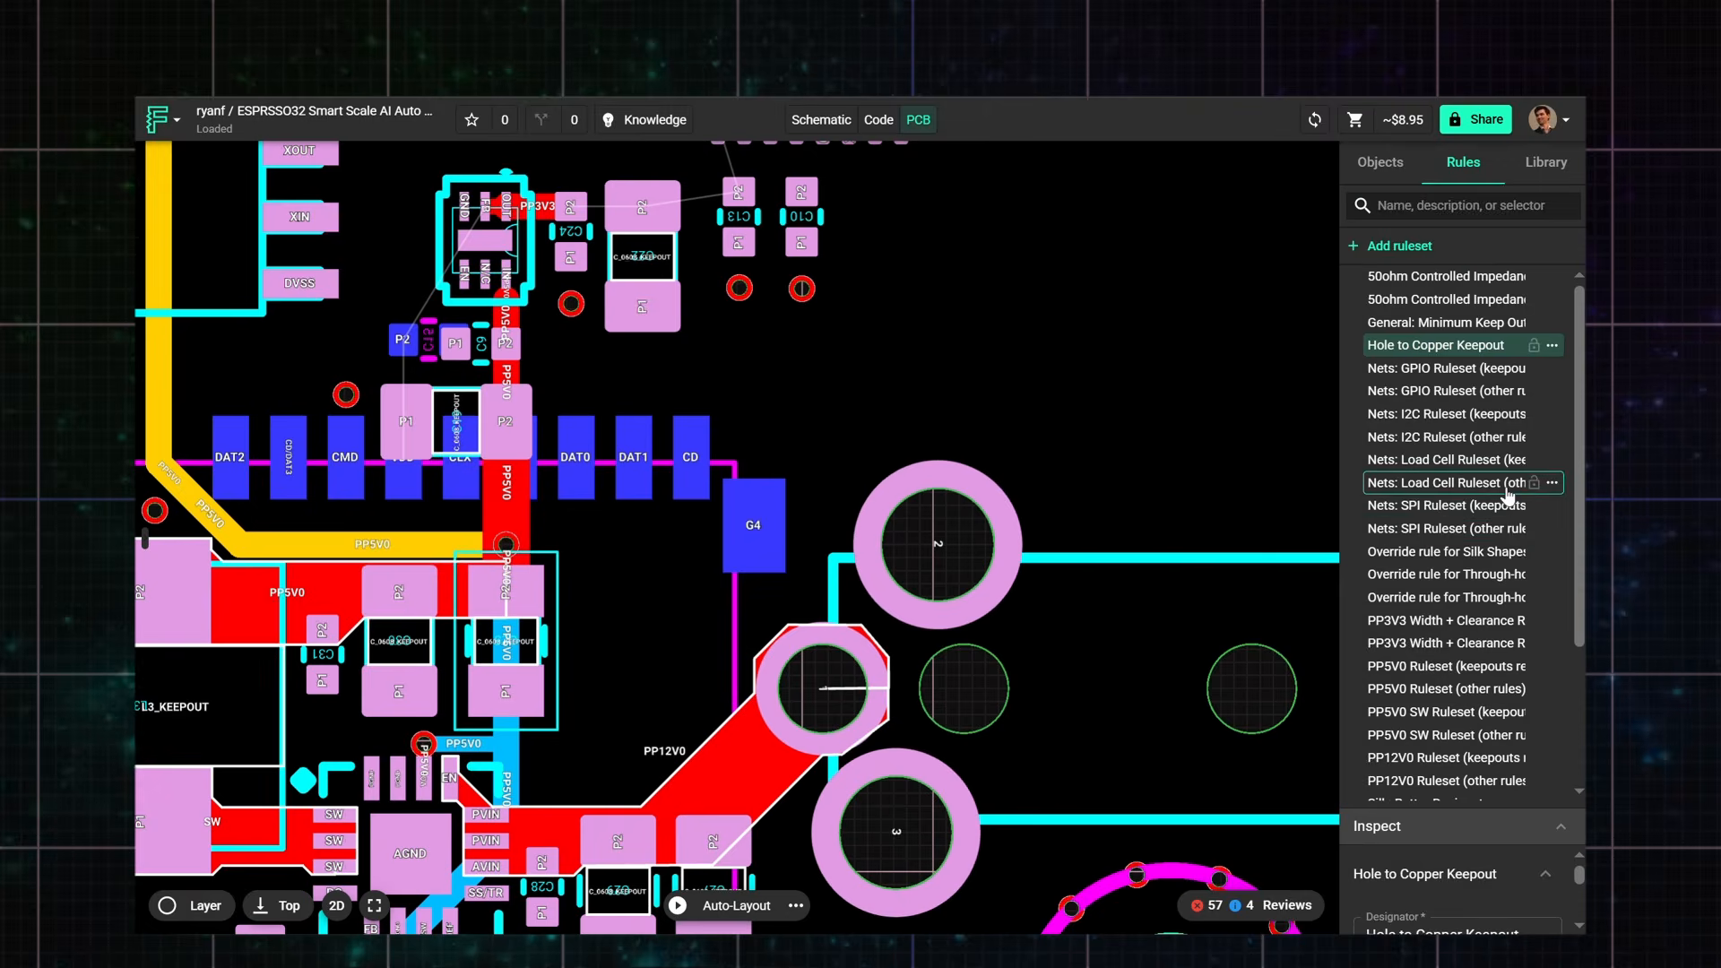
pyautogui.keyDown('shift'); pyautogui.click(1508, 494); pyautogui.keyUp('shift')
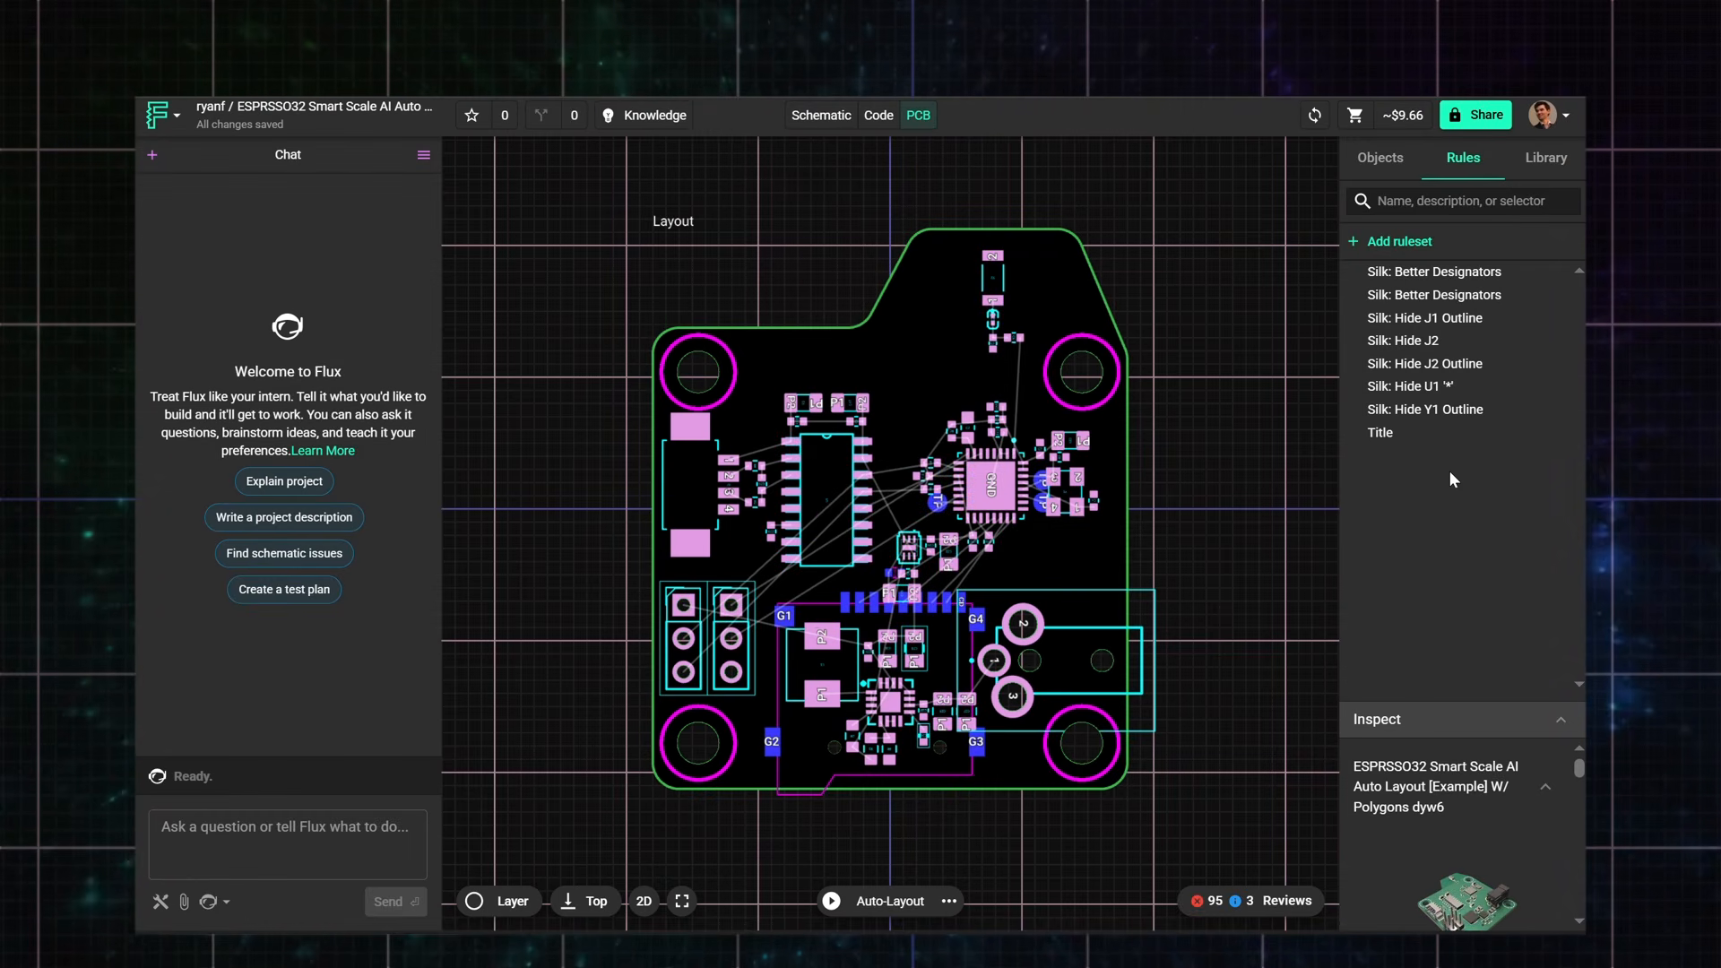
pyautogui.scroll(3, 1450, 471)
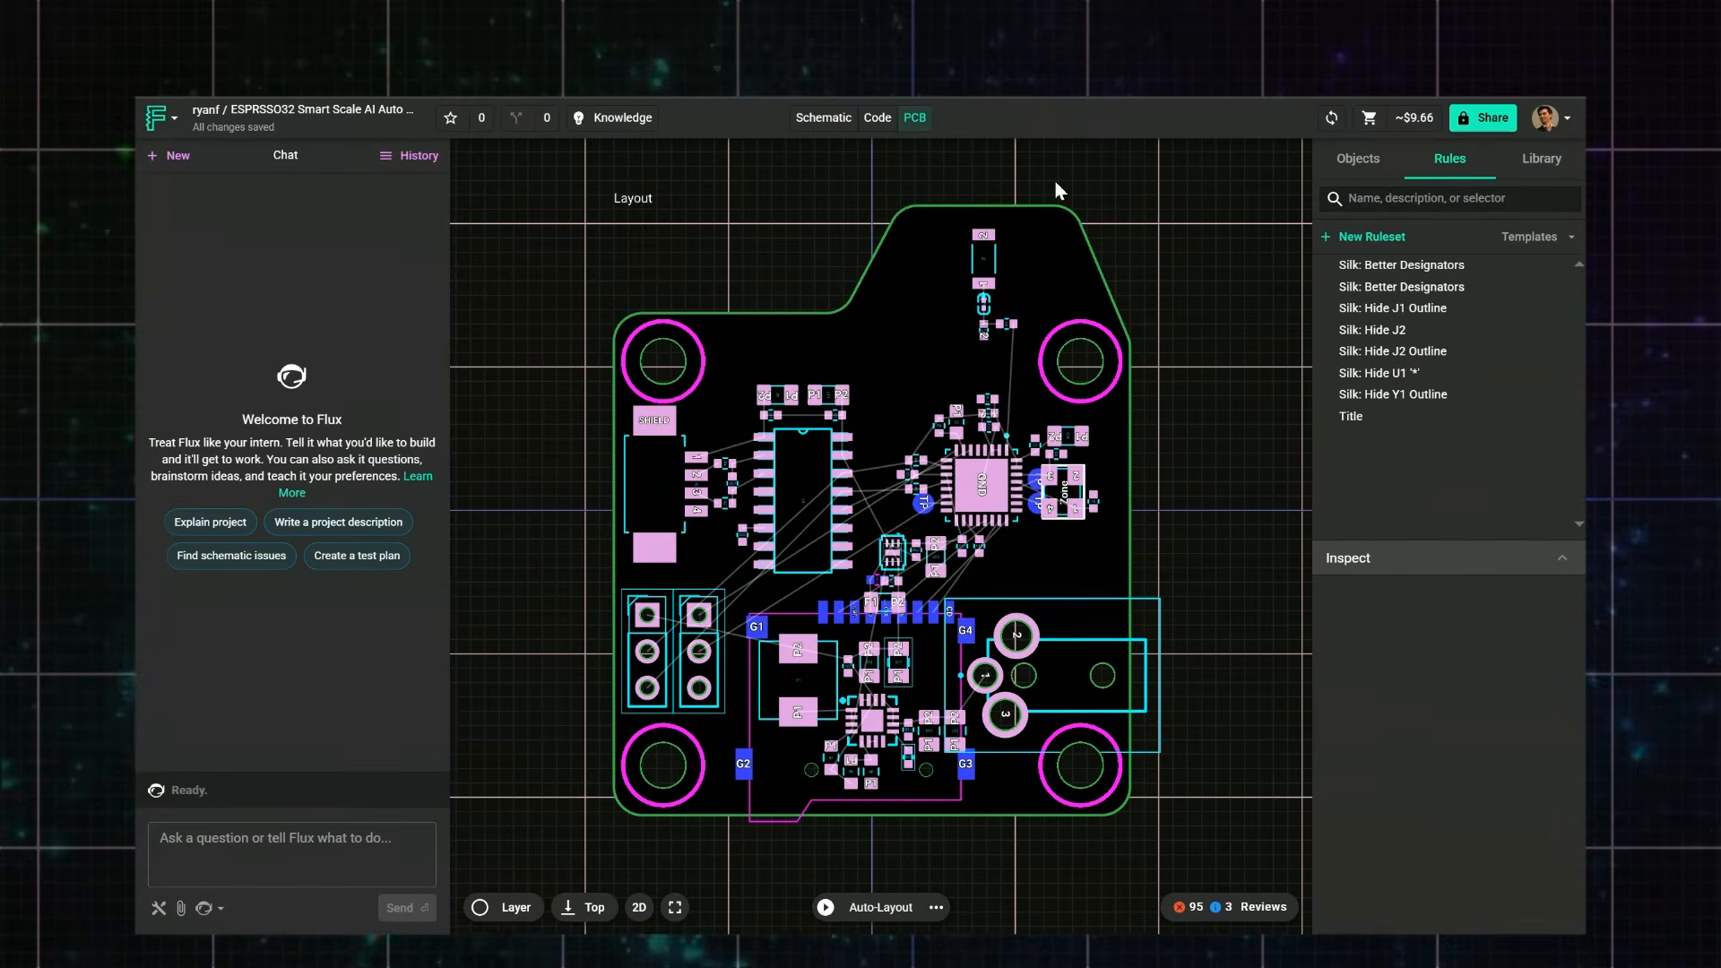
# Step: Add rulesets from the templates Auto-Layout: <1A Power Nets, Auto-Layout: <2A Power Nets and Auto-Layout: Universal Keepout
pyautogui.click(1519, 249)
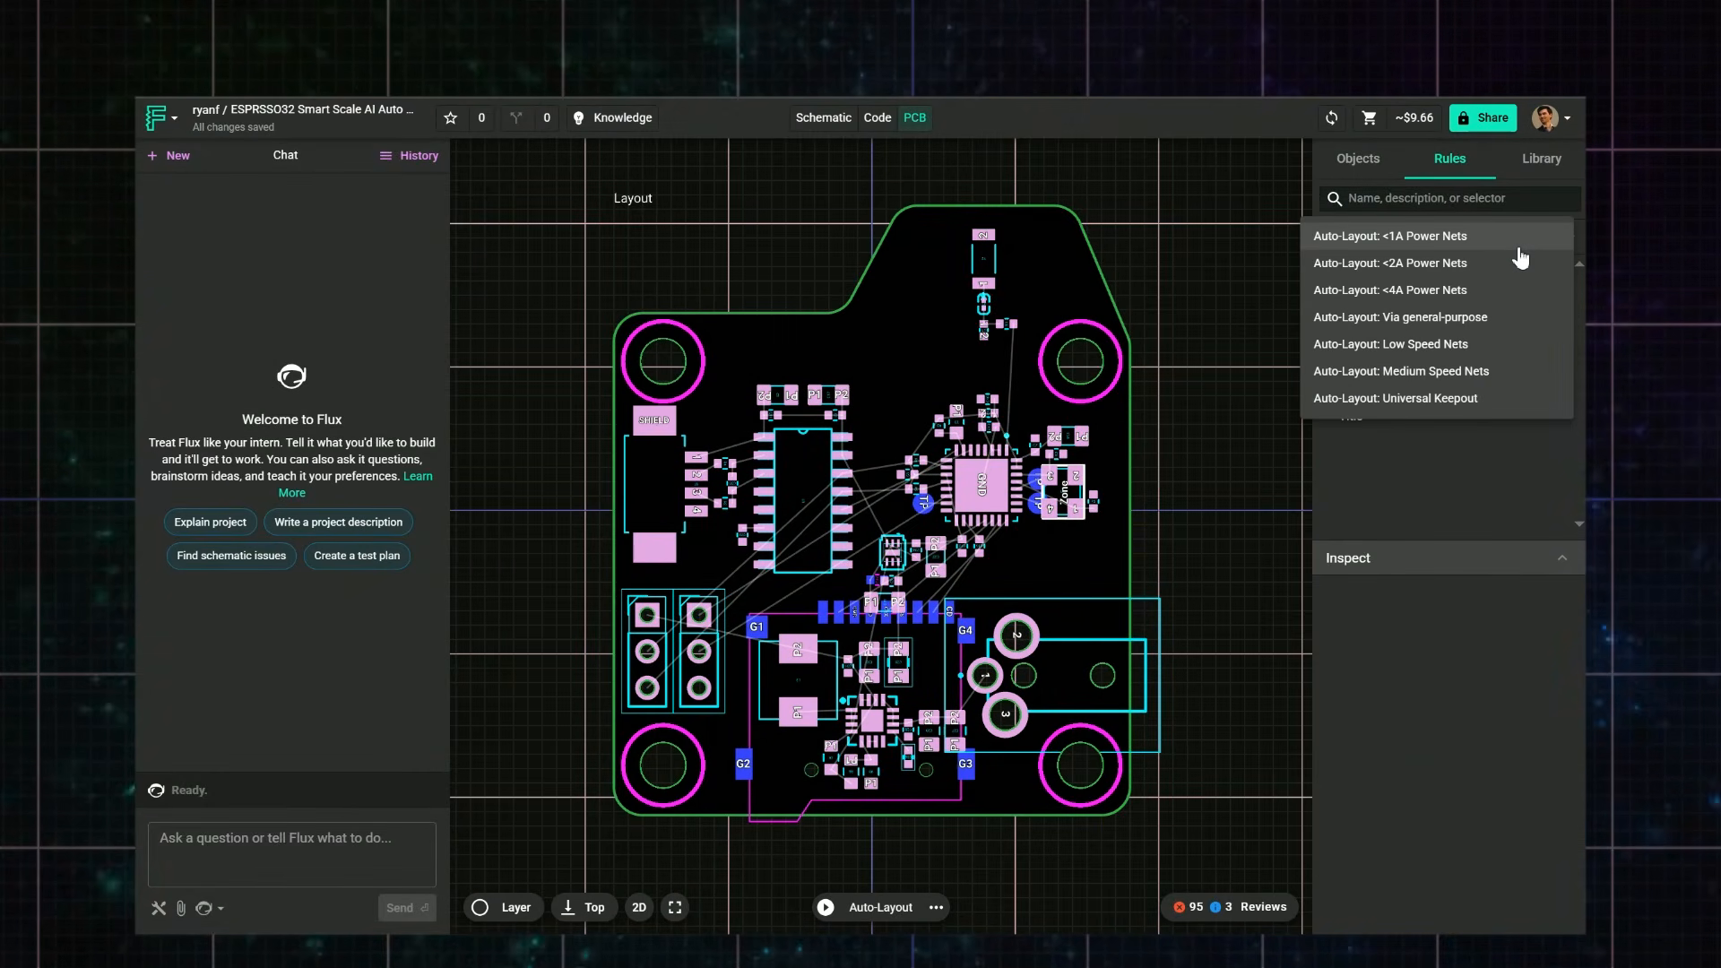
pyautogui.click(1518, 249)
pyautogui.click(1519, 247)
pyautogui.click(1512, 263)
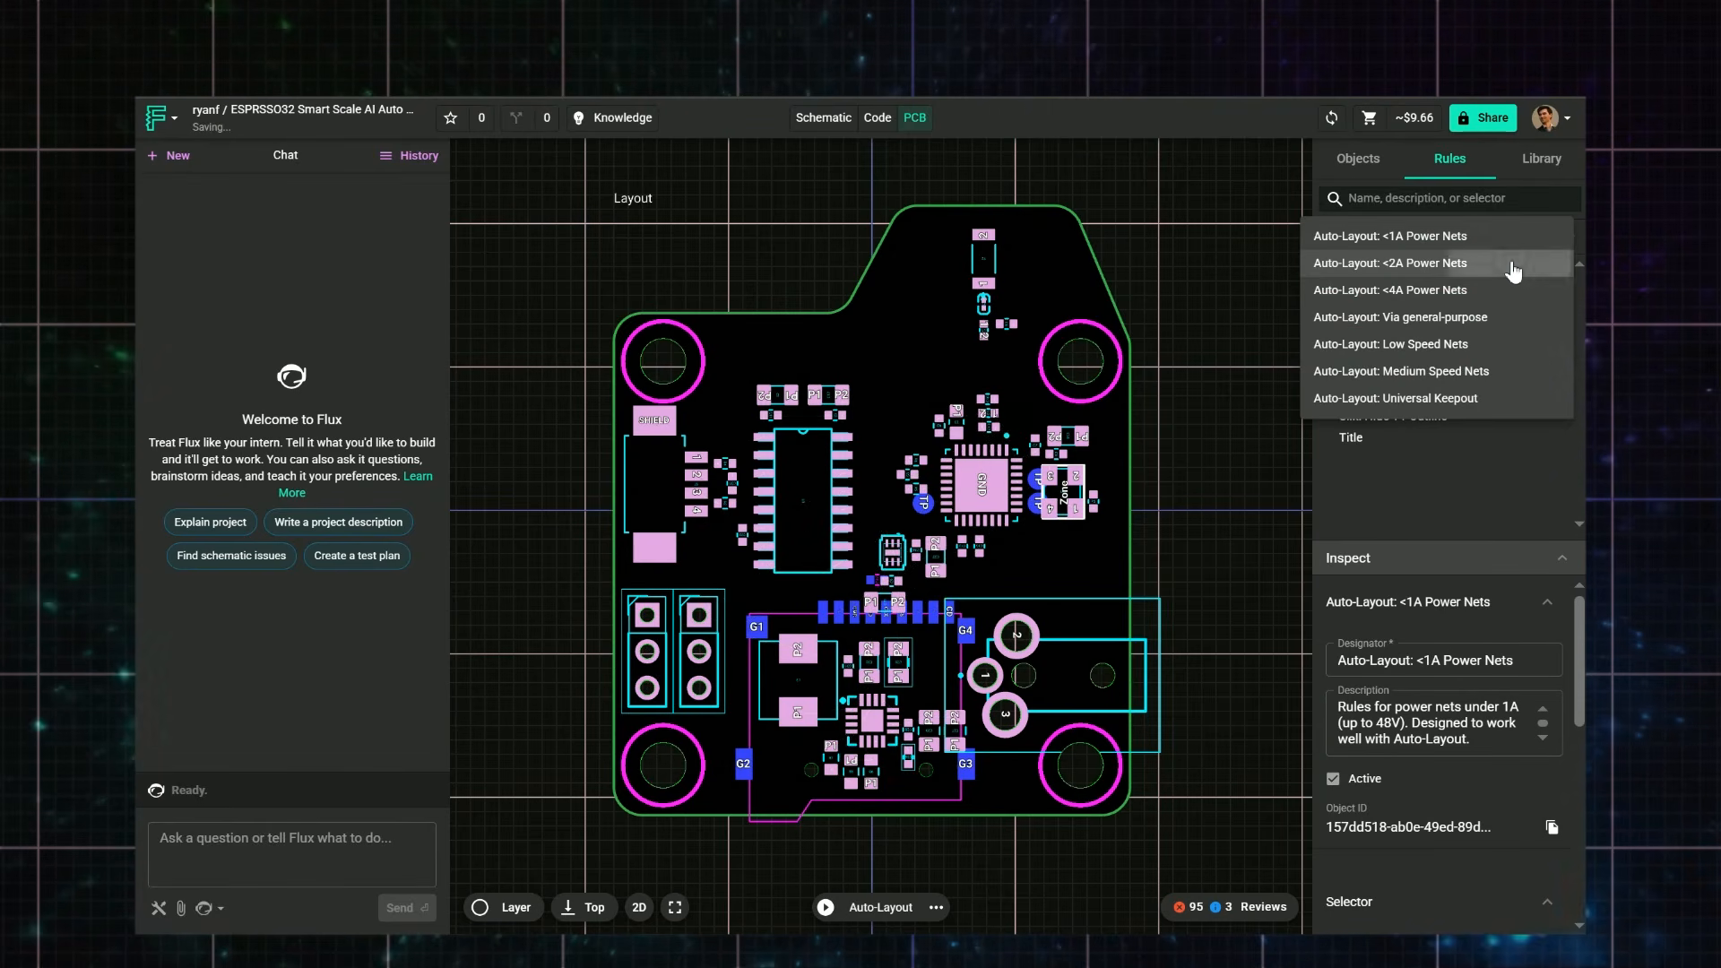
pyautogui.click(1519, 247)
pyautogui.click(1477, 400)
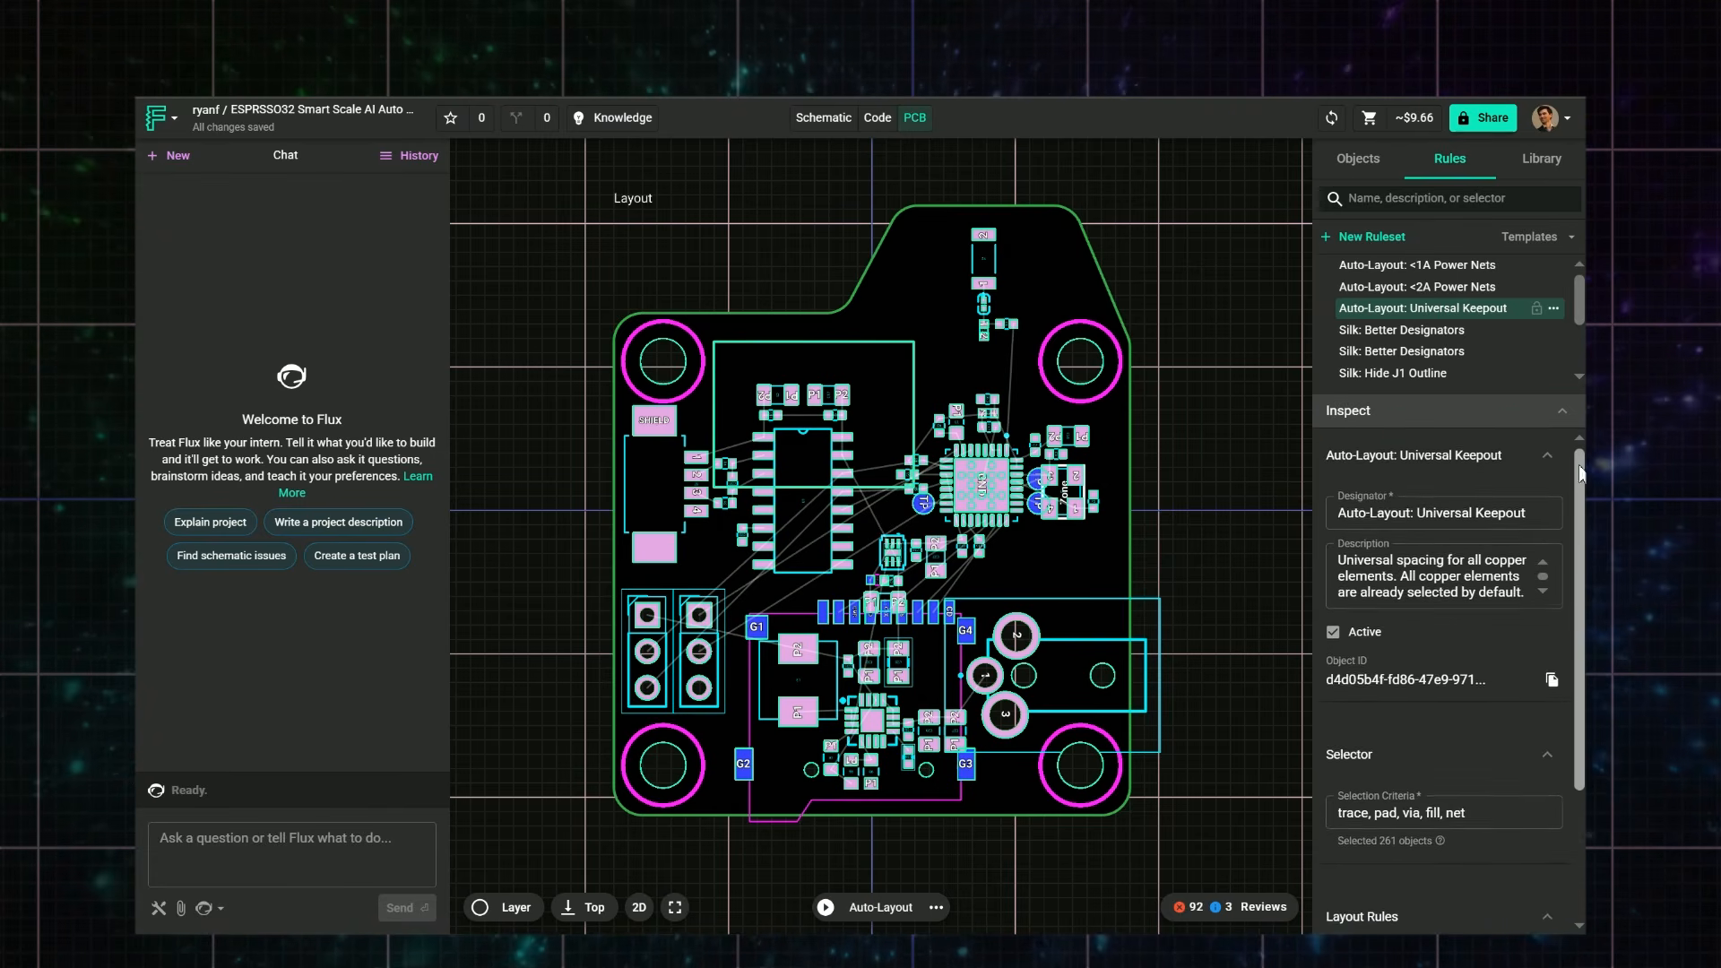
pyautogui.scroll(-2, 1579, 472)
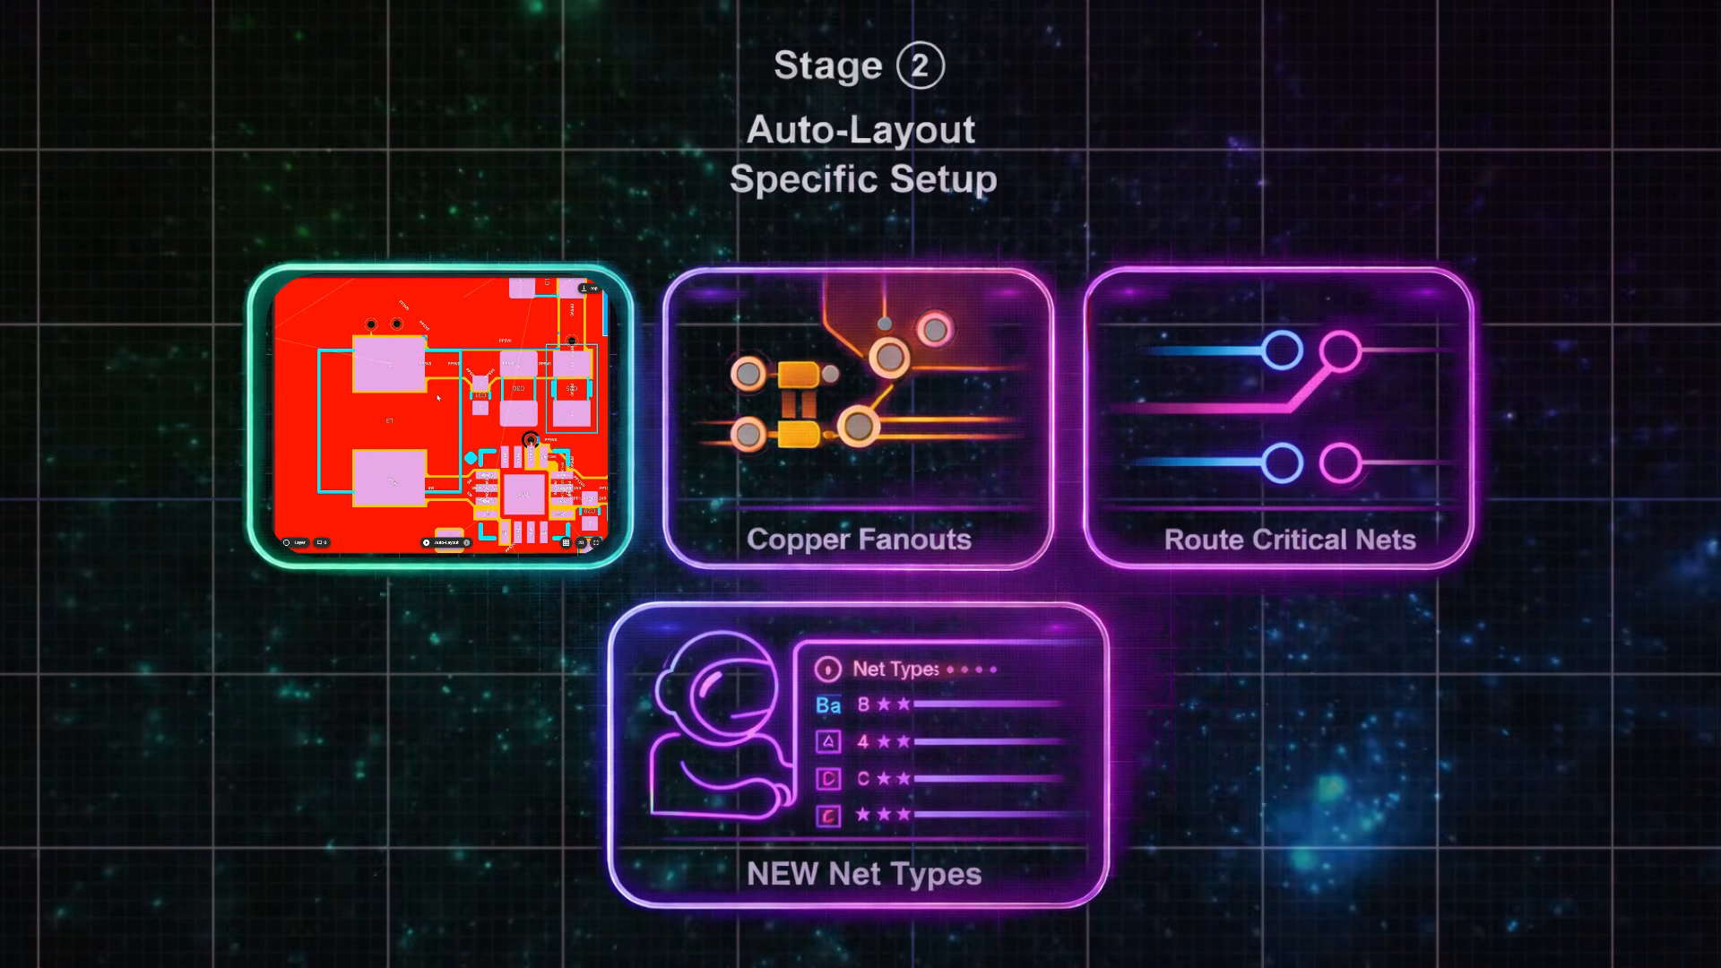
# Step: Fit the L3_KEEPOUT zone between the inductor's pads, about 5.6 by 2.3 mm, and hide the copper fills of Top Copper, Mid-Layer 1 and Mid-Layer 2
pyautogui.moveTo(799, 297); pyautogui.dragTo(369, 473)
pyautogui.moveTo(508, 577); pyautogui.dragTo(497, 577)
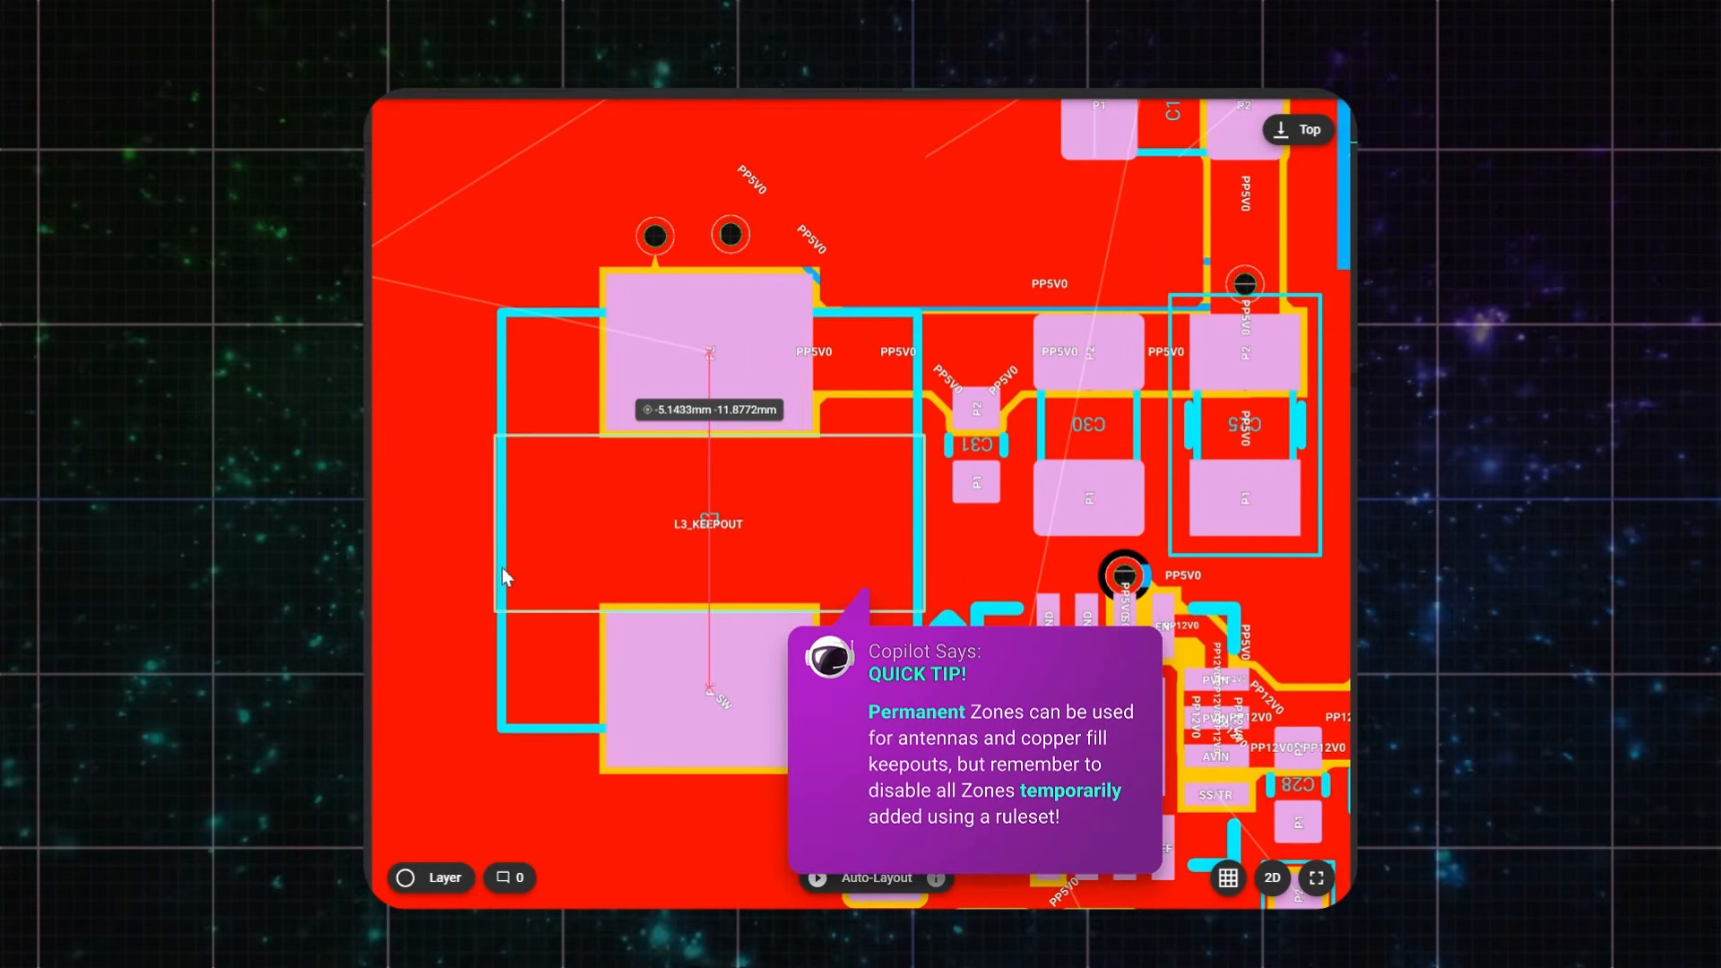
pyautogui.click(446, 879)
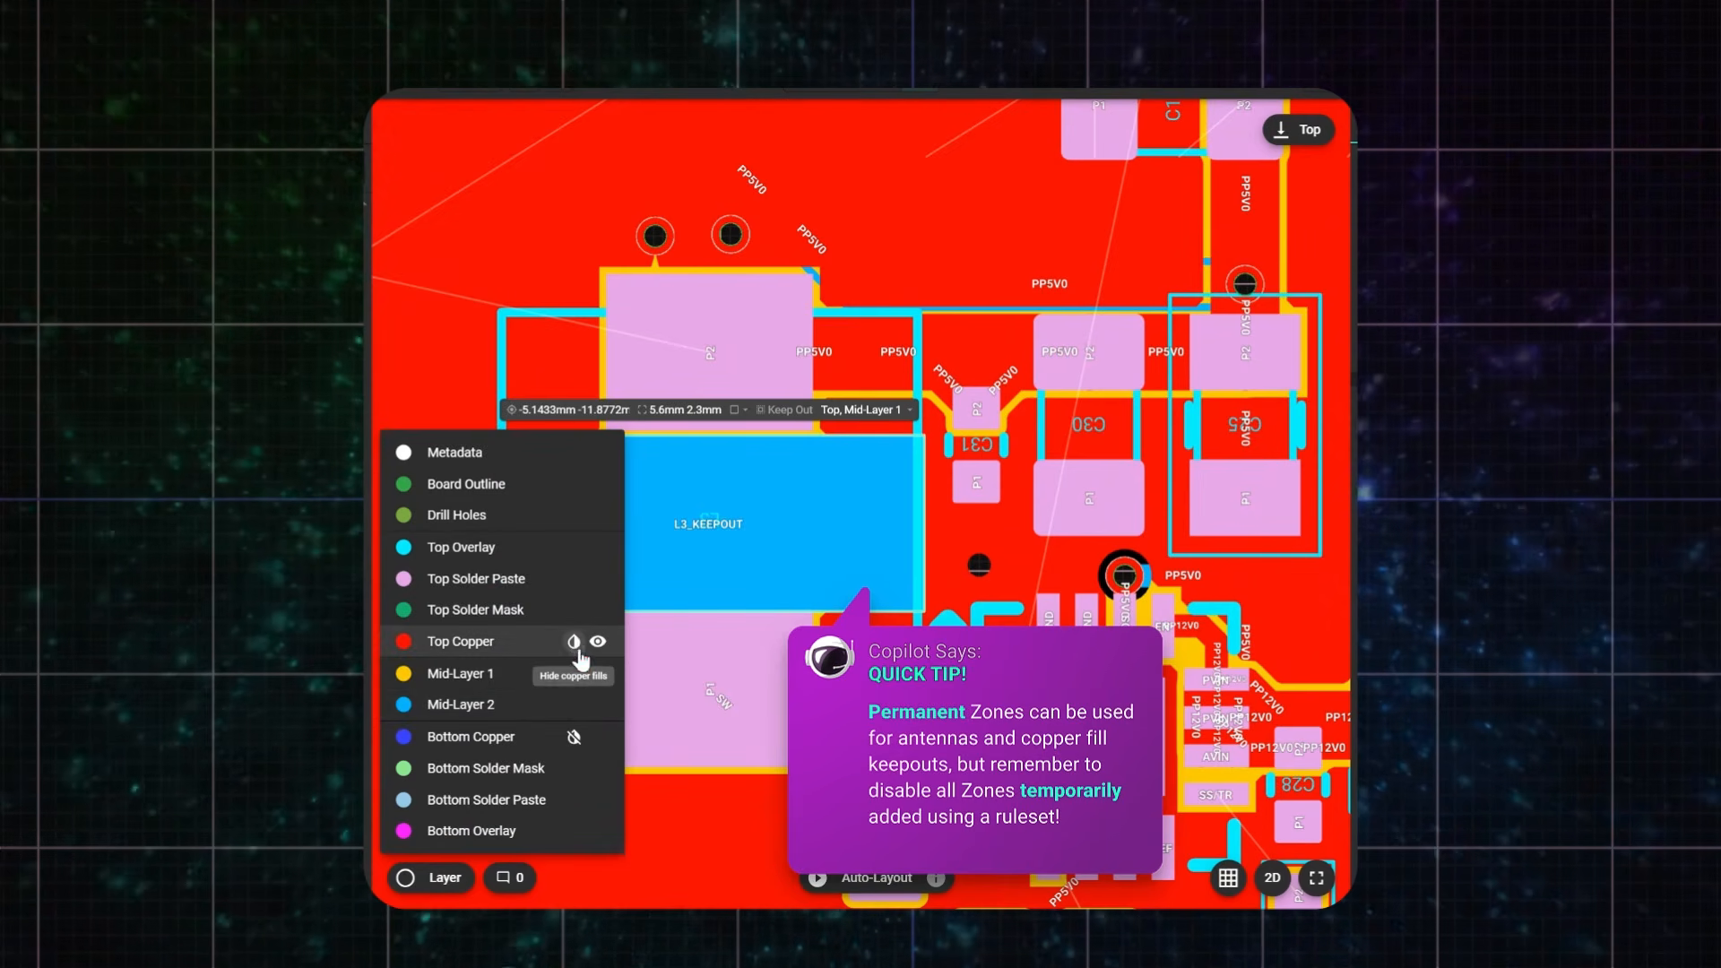
pyautogui.click(574, 642)
pyautogui.click(574, 674)
pyautogui.click(574, 704)
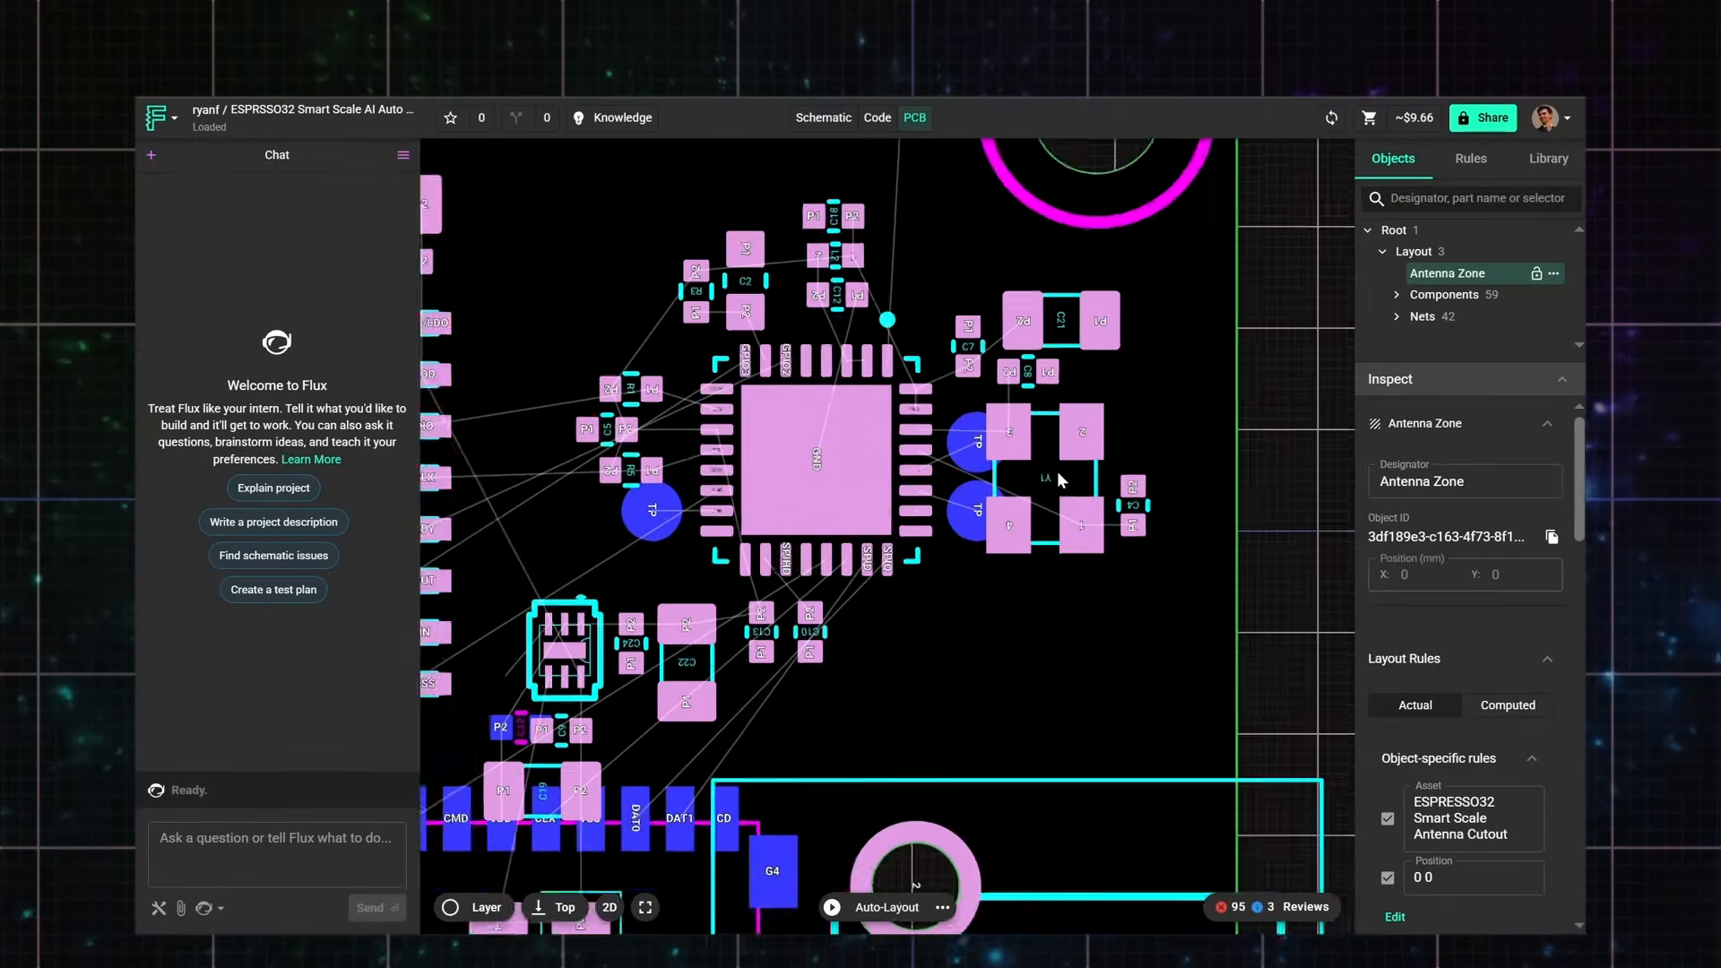
# Step: Add a keepout zone of about 3.7 by 2.9 mm to the layout and place it over crystal Y1
pyautogui.rightClick(905, 639)
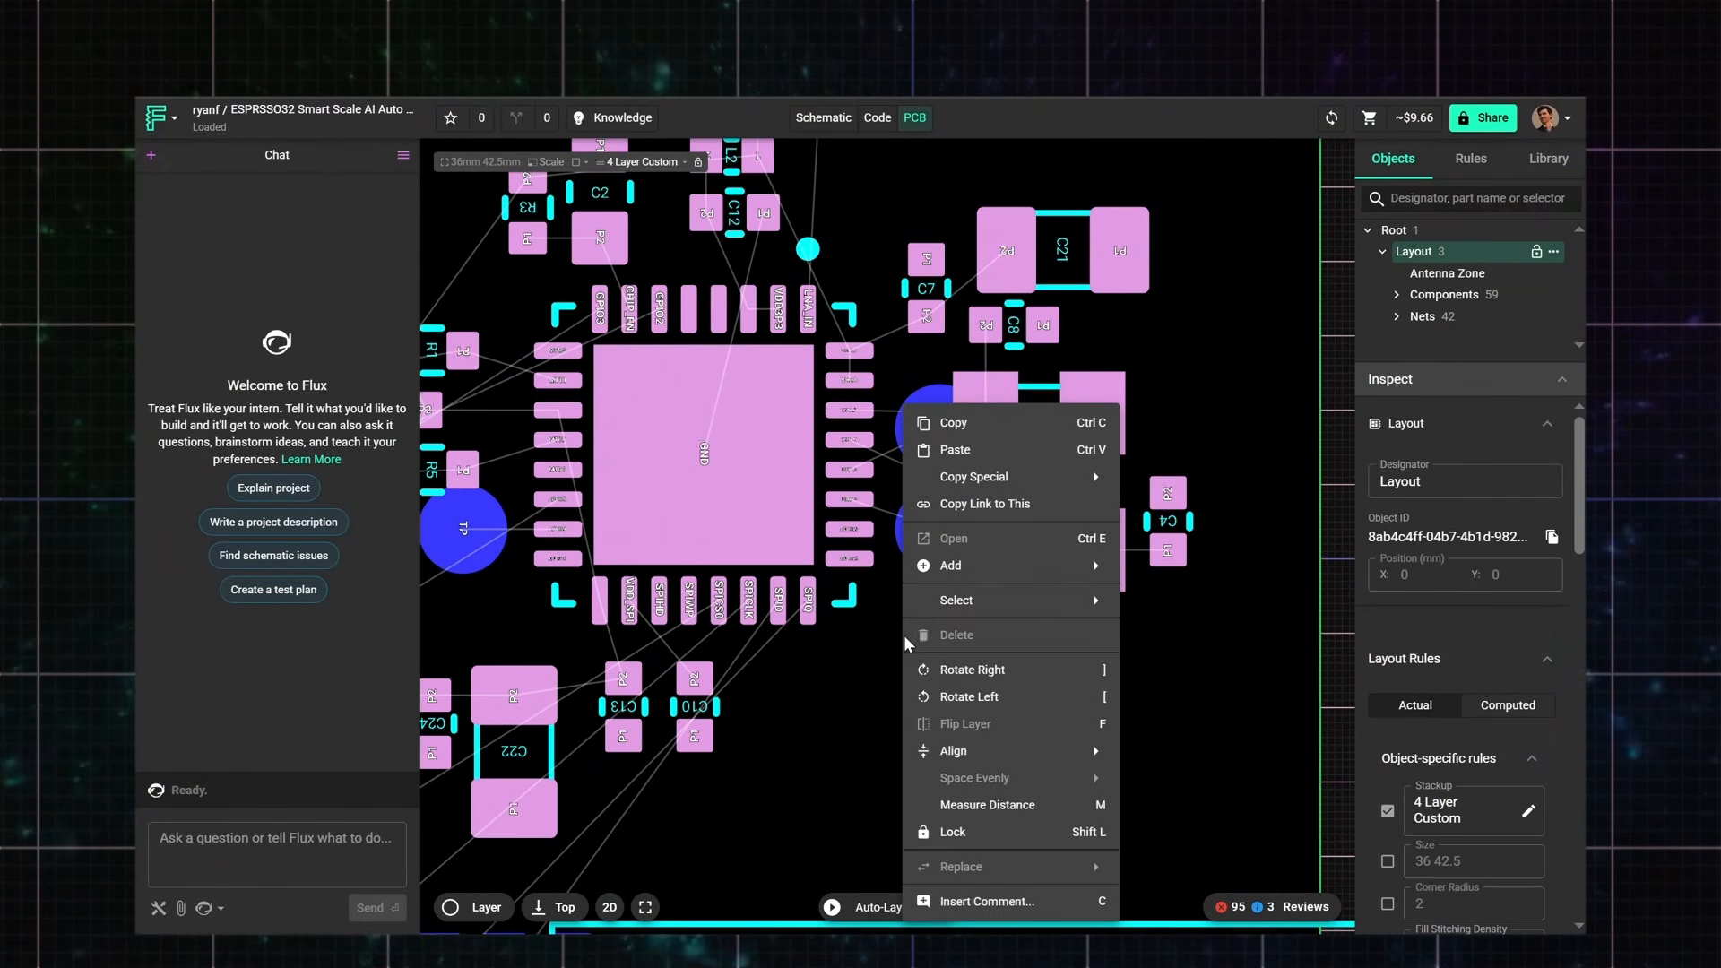
pyautogui.moveTo(977, 571)
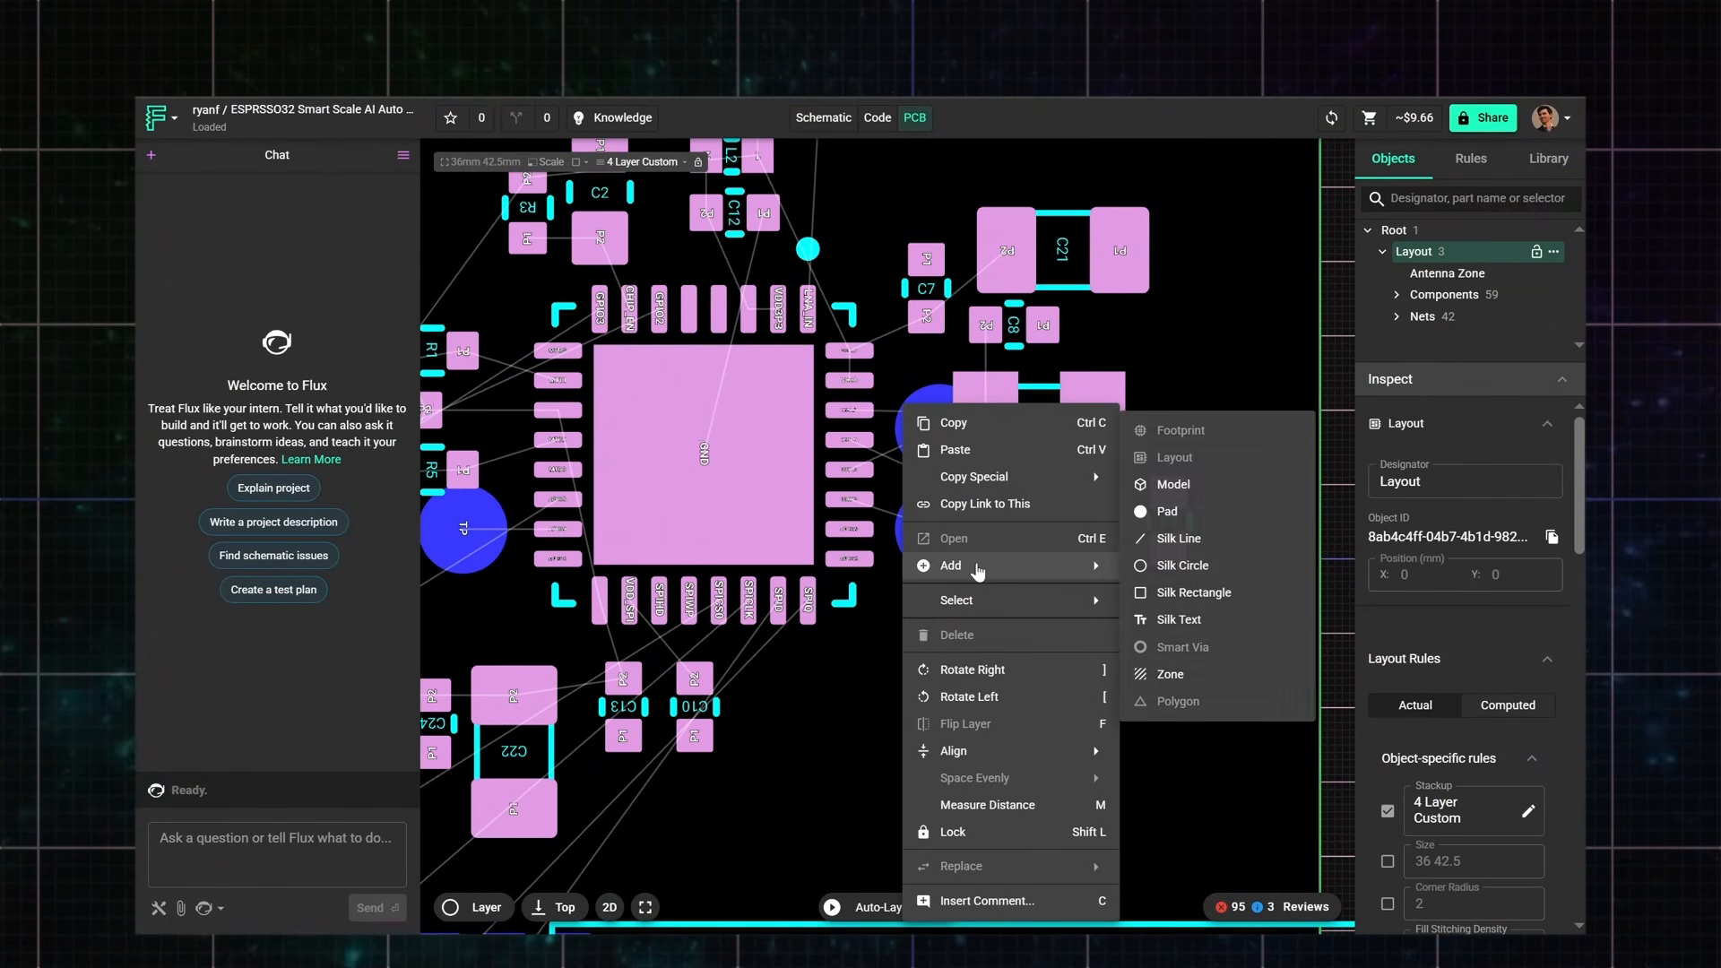
pyautogui.click(1181, 679)
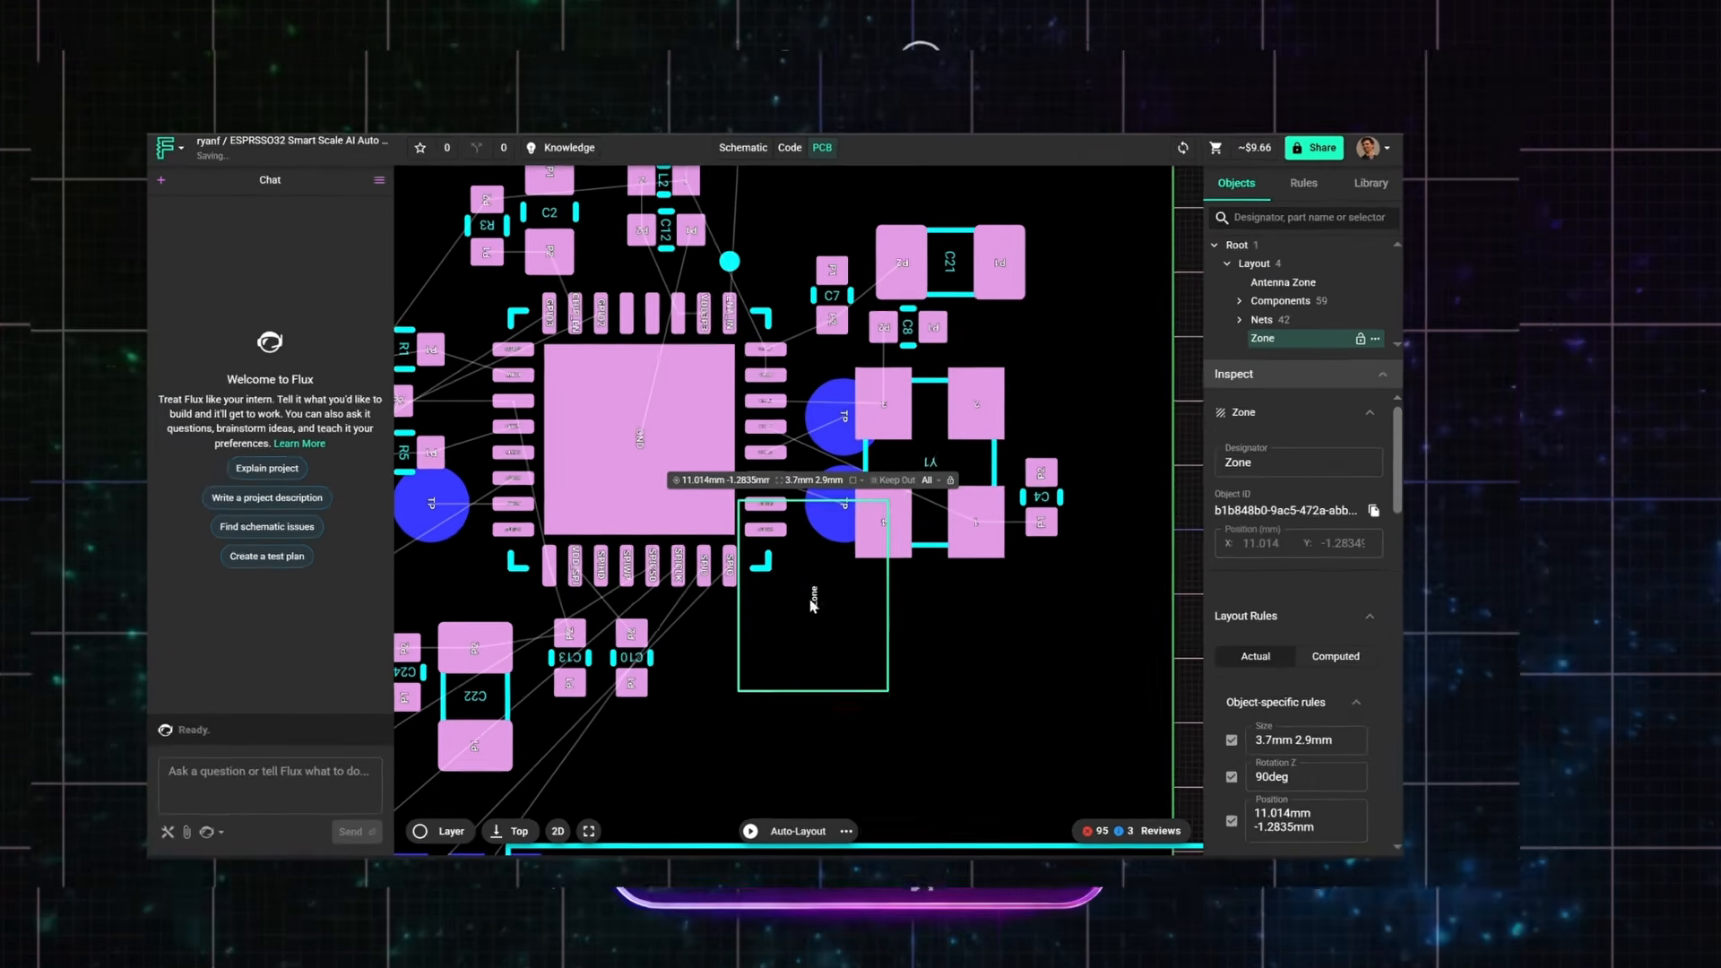
pyautogui.moveTo(901, 638); pyautogui.dragTo(1035, 557)
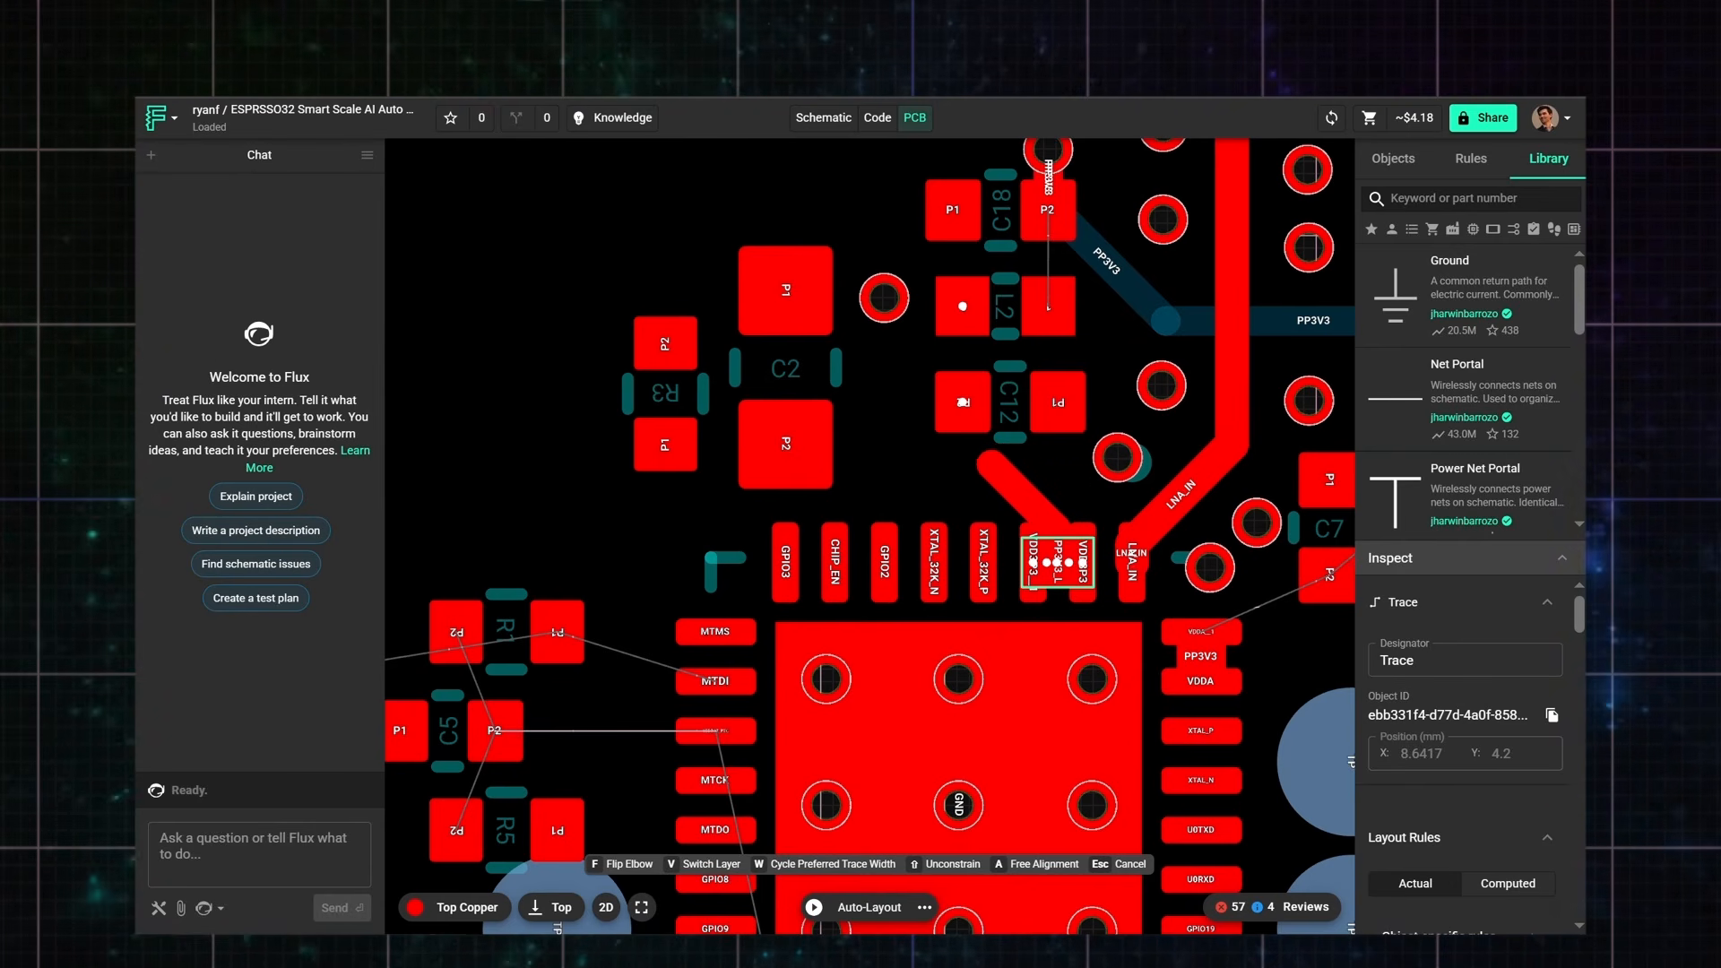
# Step: Route the Top Copper trace from the chip's VDD3P3 pads to capacitor C12
pyautogui.click(992, 402)
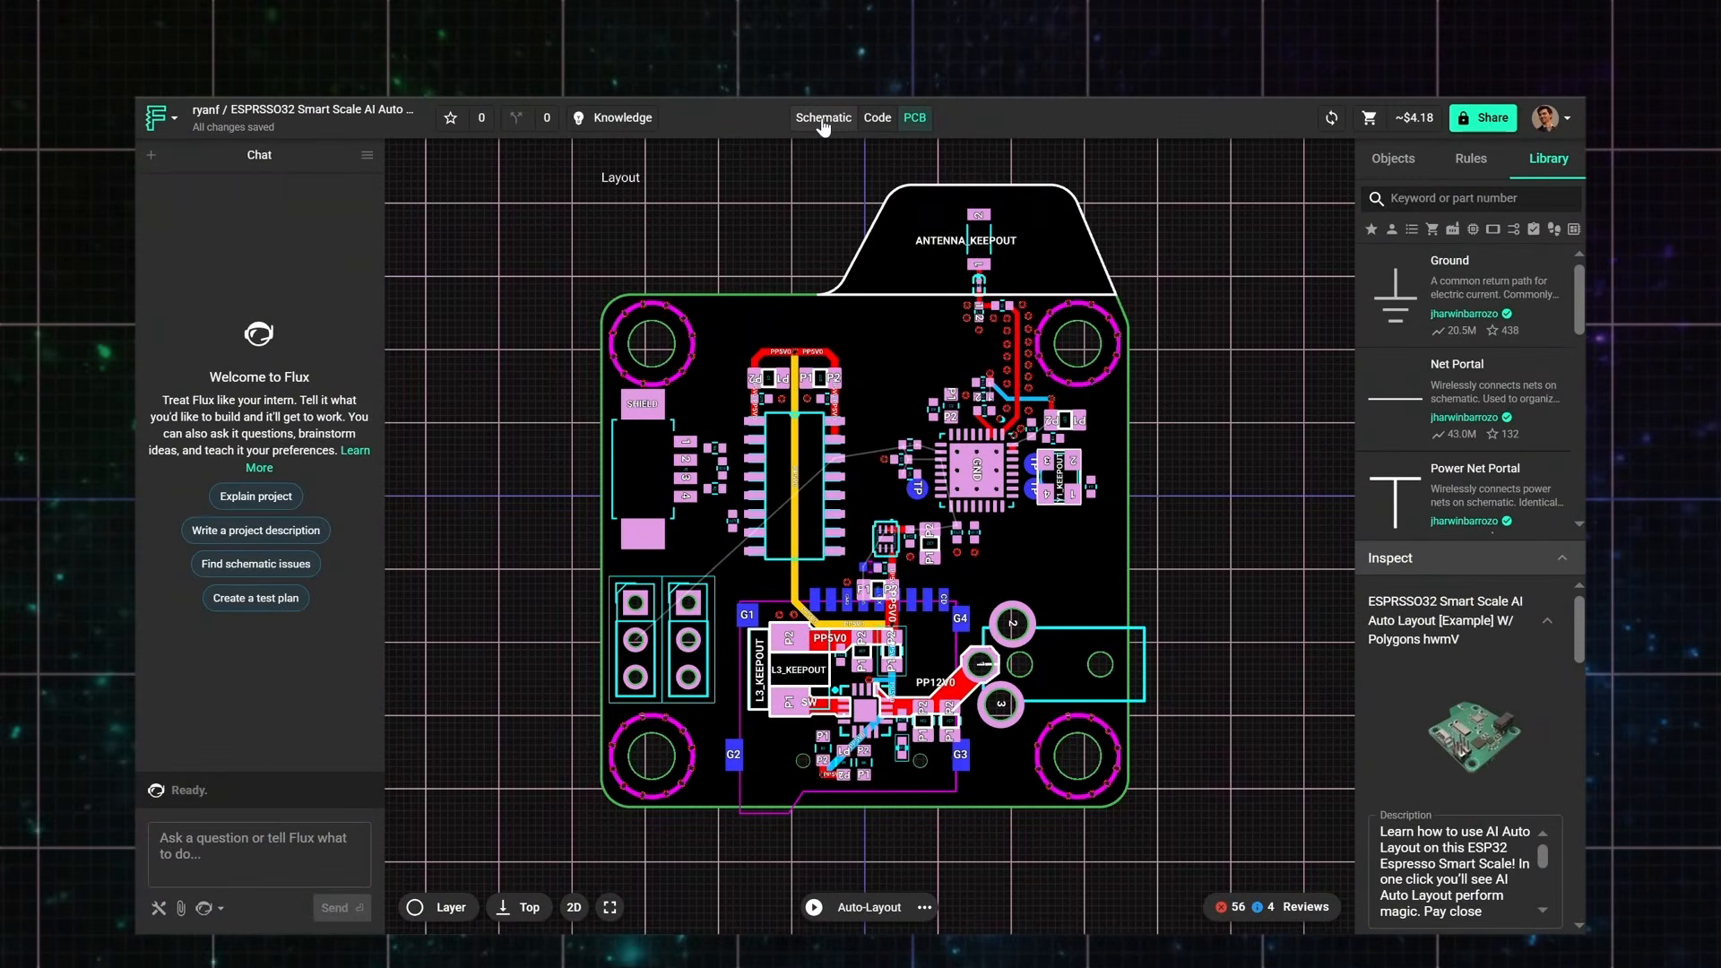
# Step: Set the Net Type of the PP3V3 net to Power in the schematic and return to the PCB layout
pyautogui.click(823, 121)
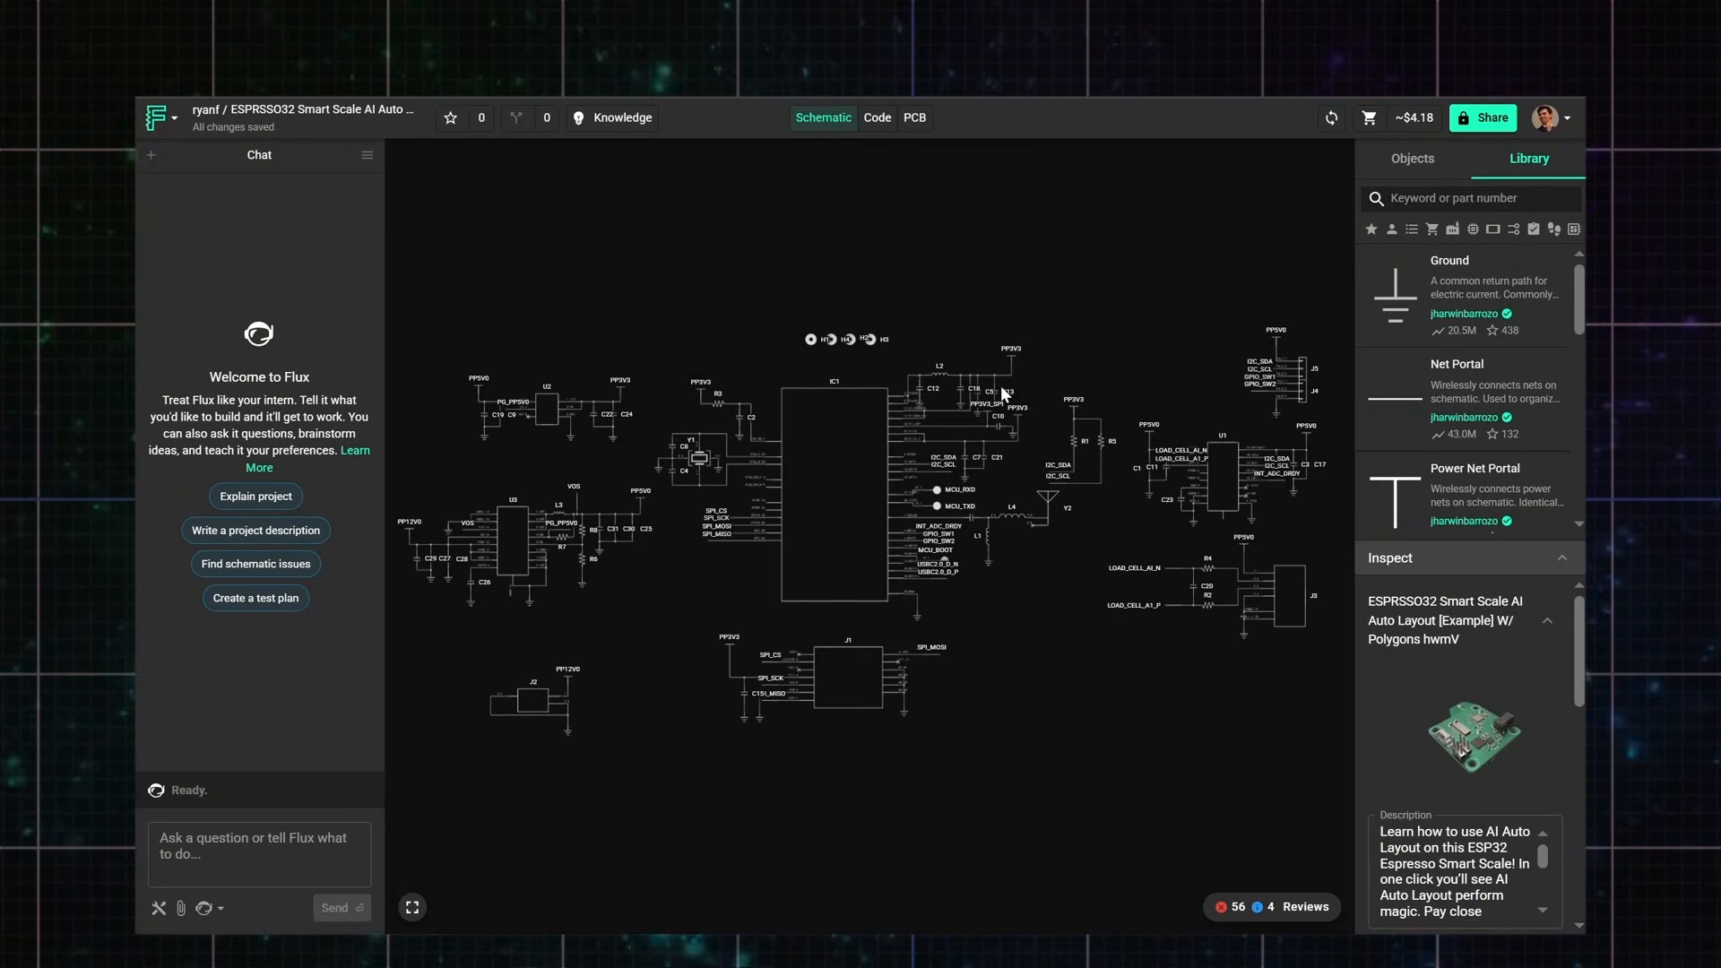
pyautogui.scroll(5, 975, 392)
pyautogui.scroll(3, 973, 388)
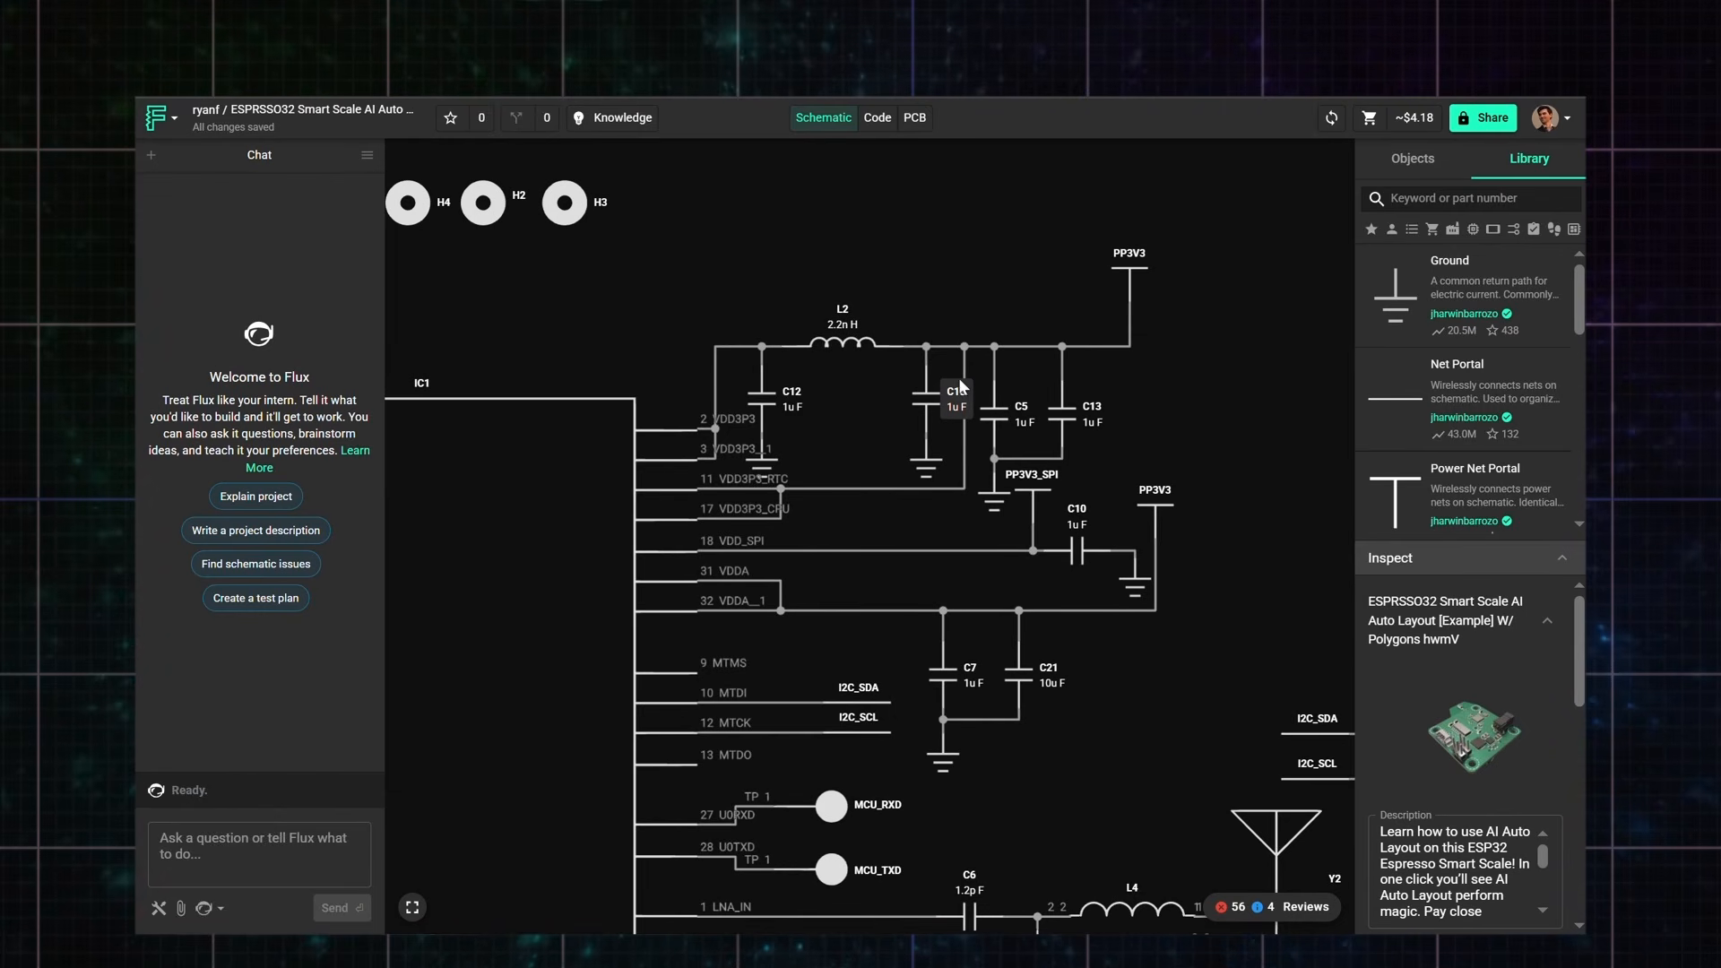
pyautogui.click(943, 351)
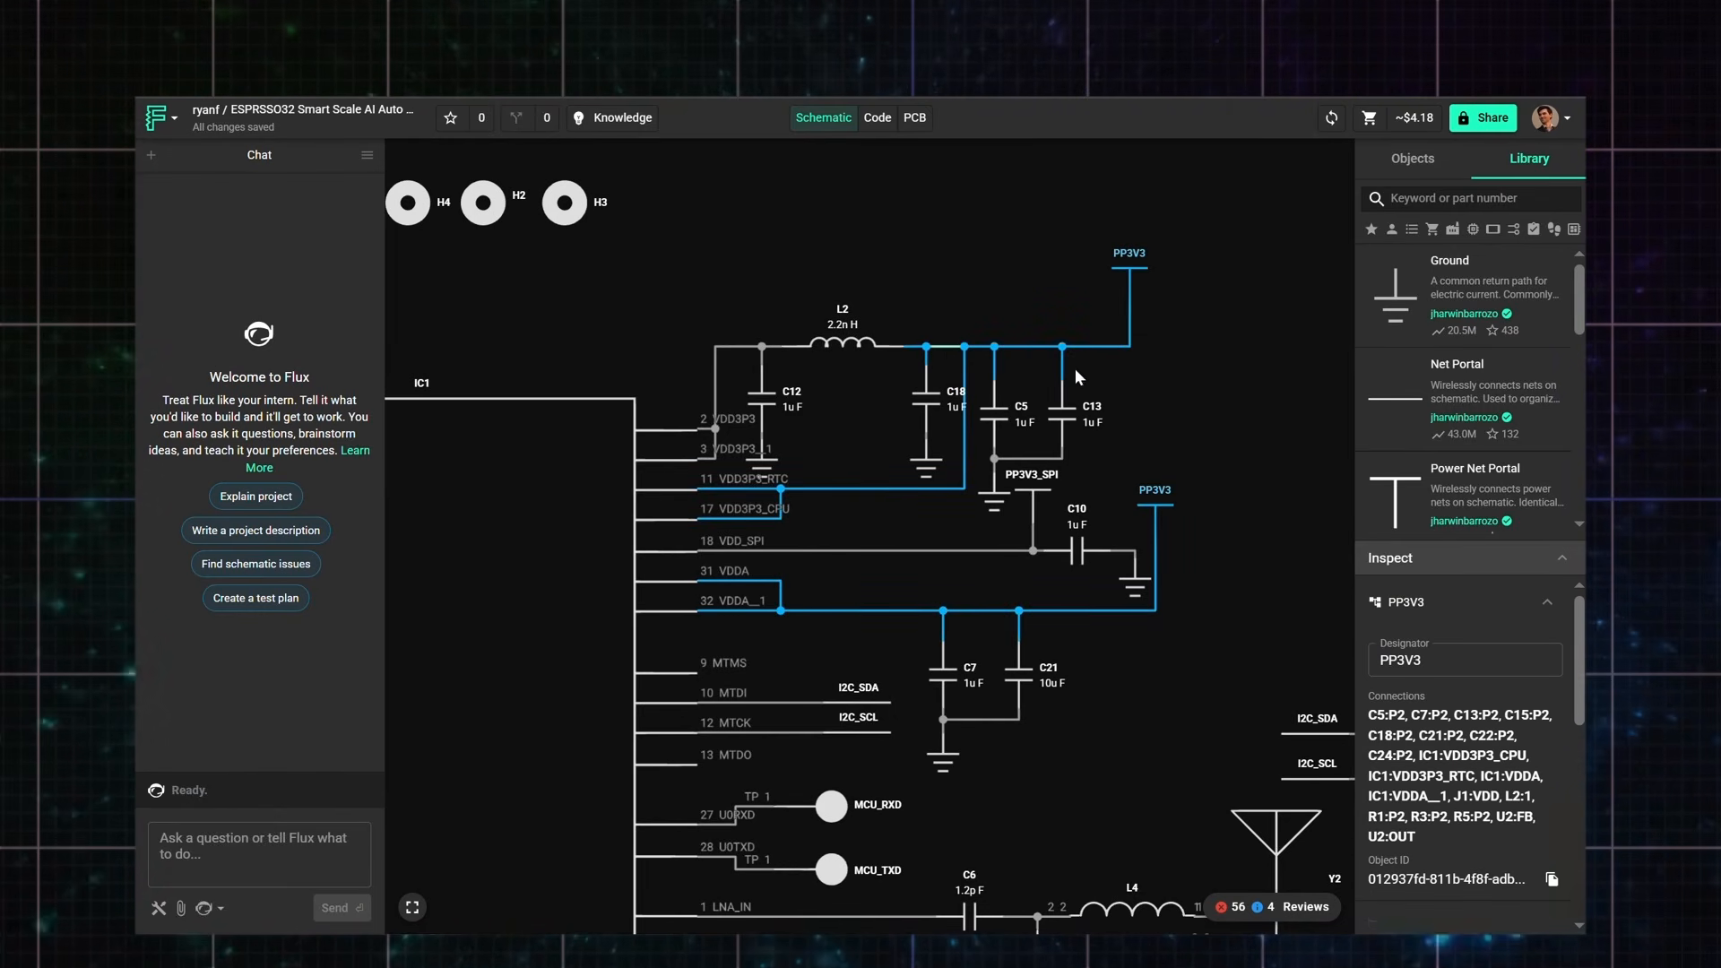
pyautogui.moveTo(1396, 527); pyautogui.dragTo(1392, 263)
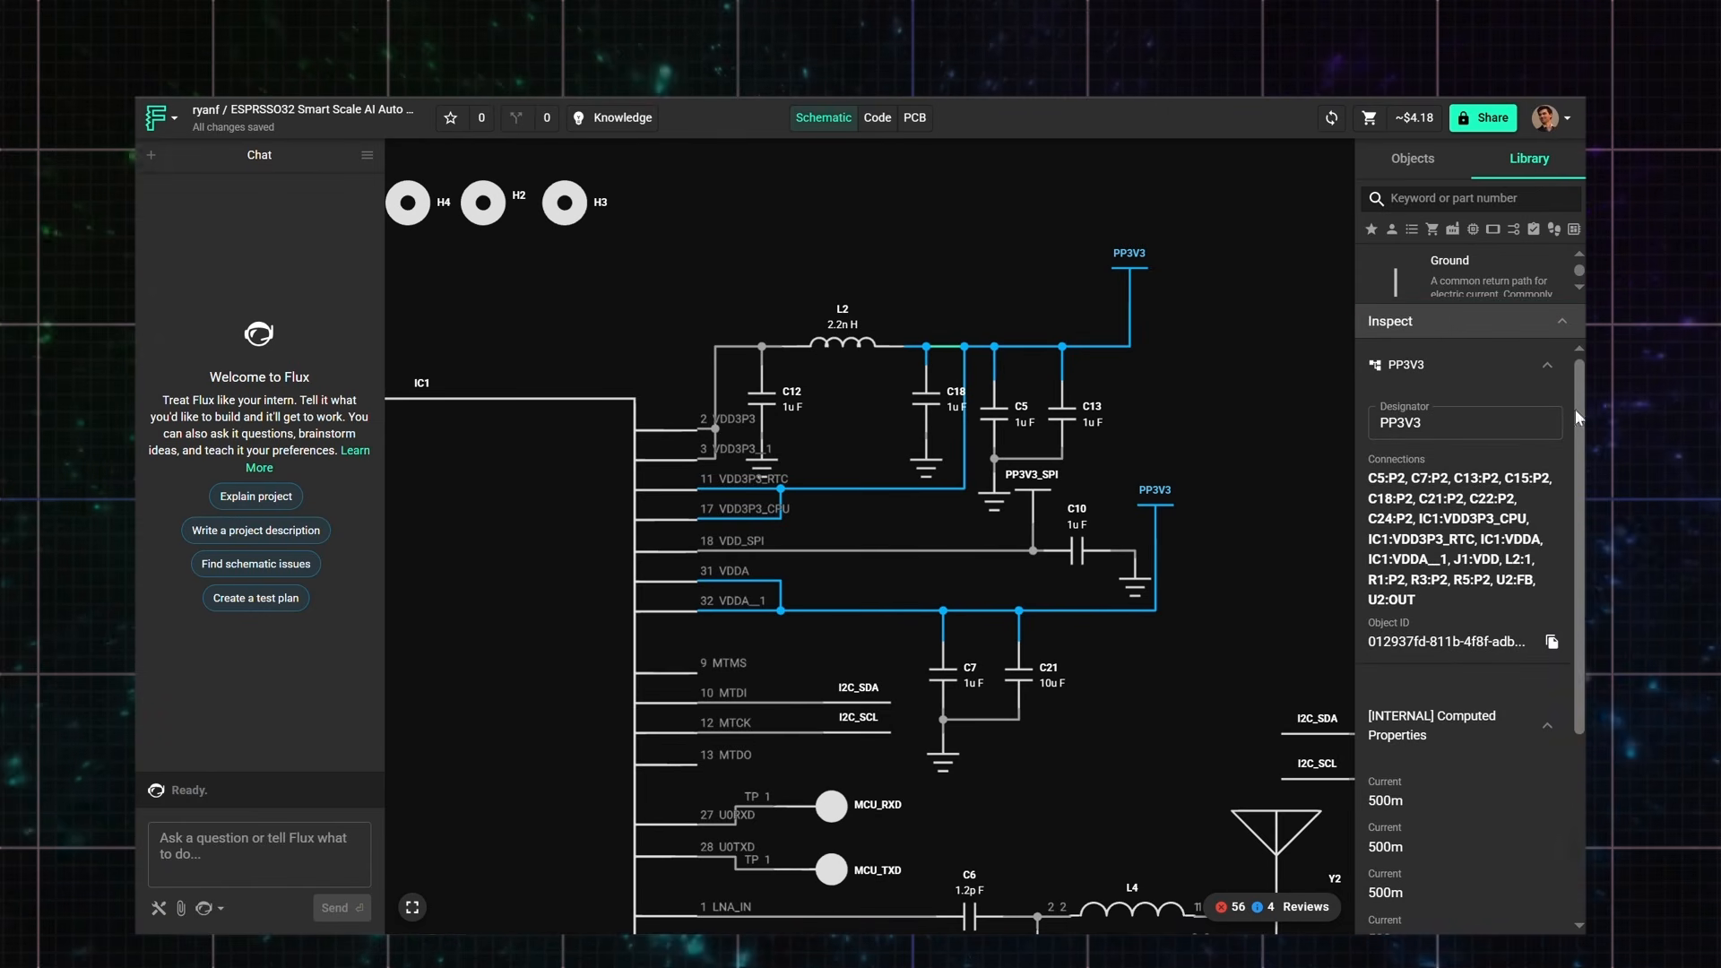
pyautogui.scroll(-3, 1582, 413)
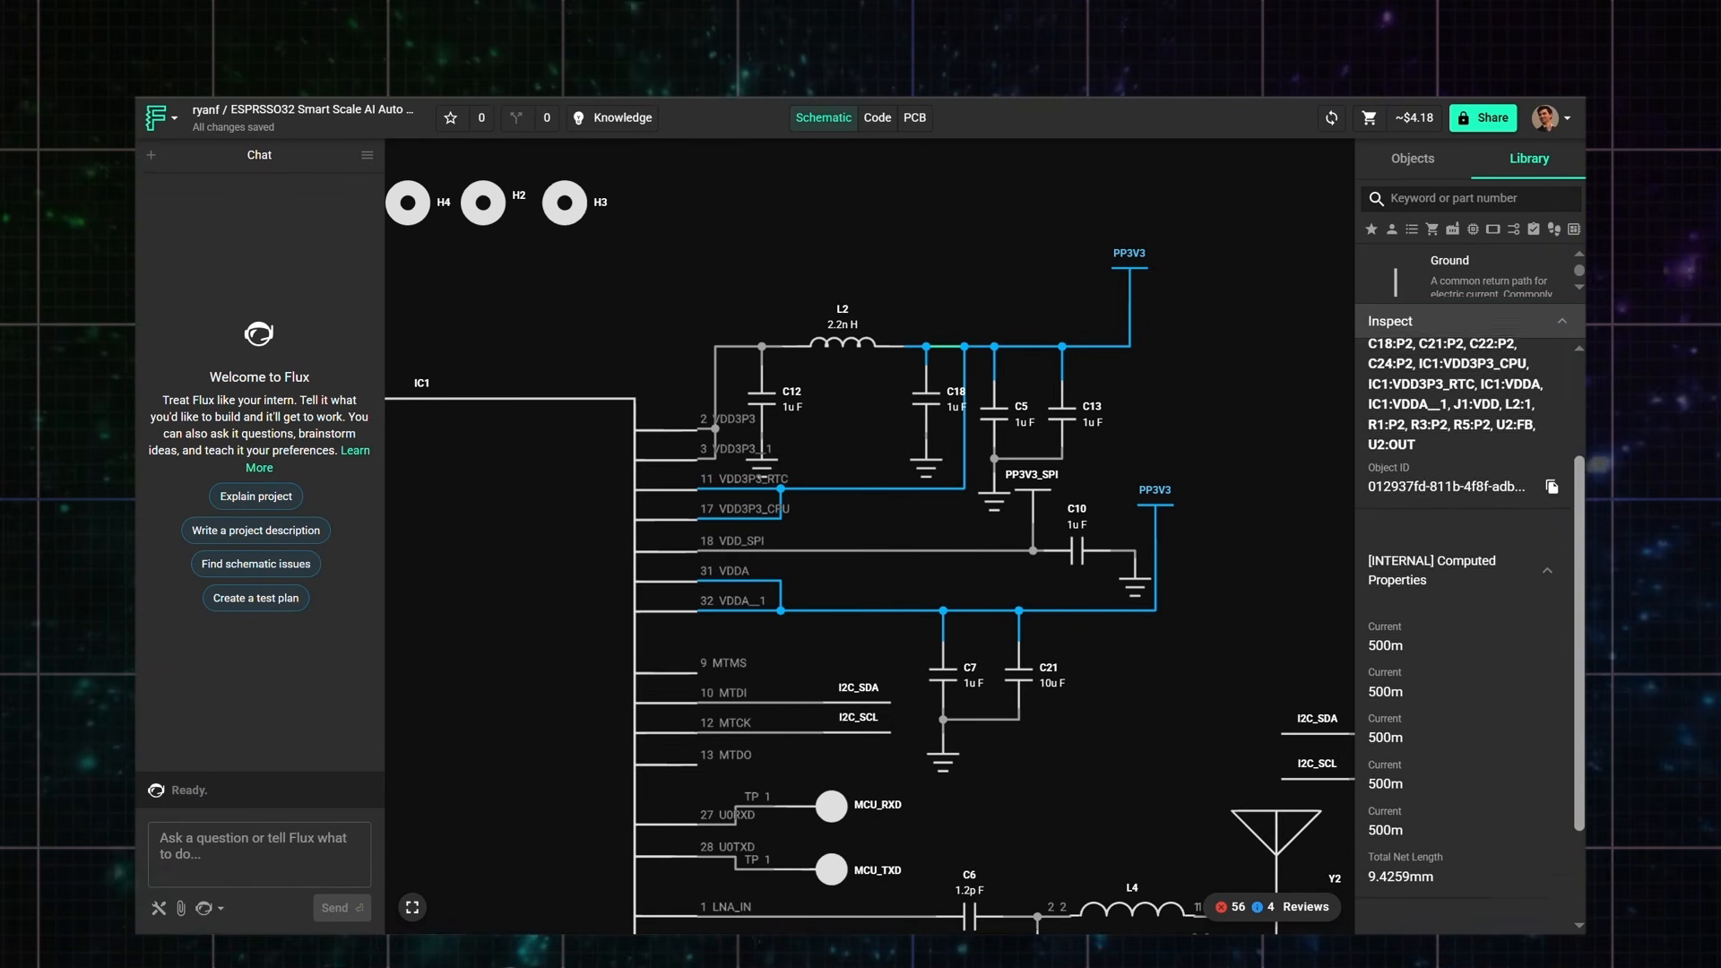
pyautogui.scroll(-2, 1560, 807)
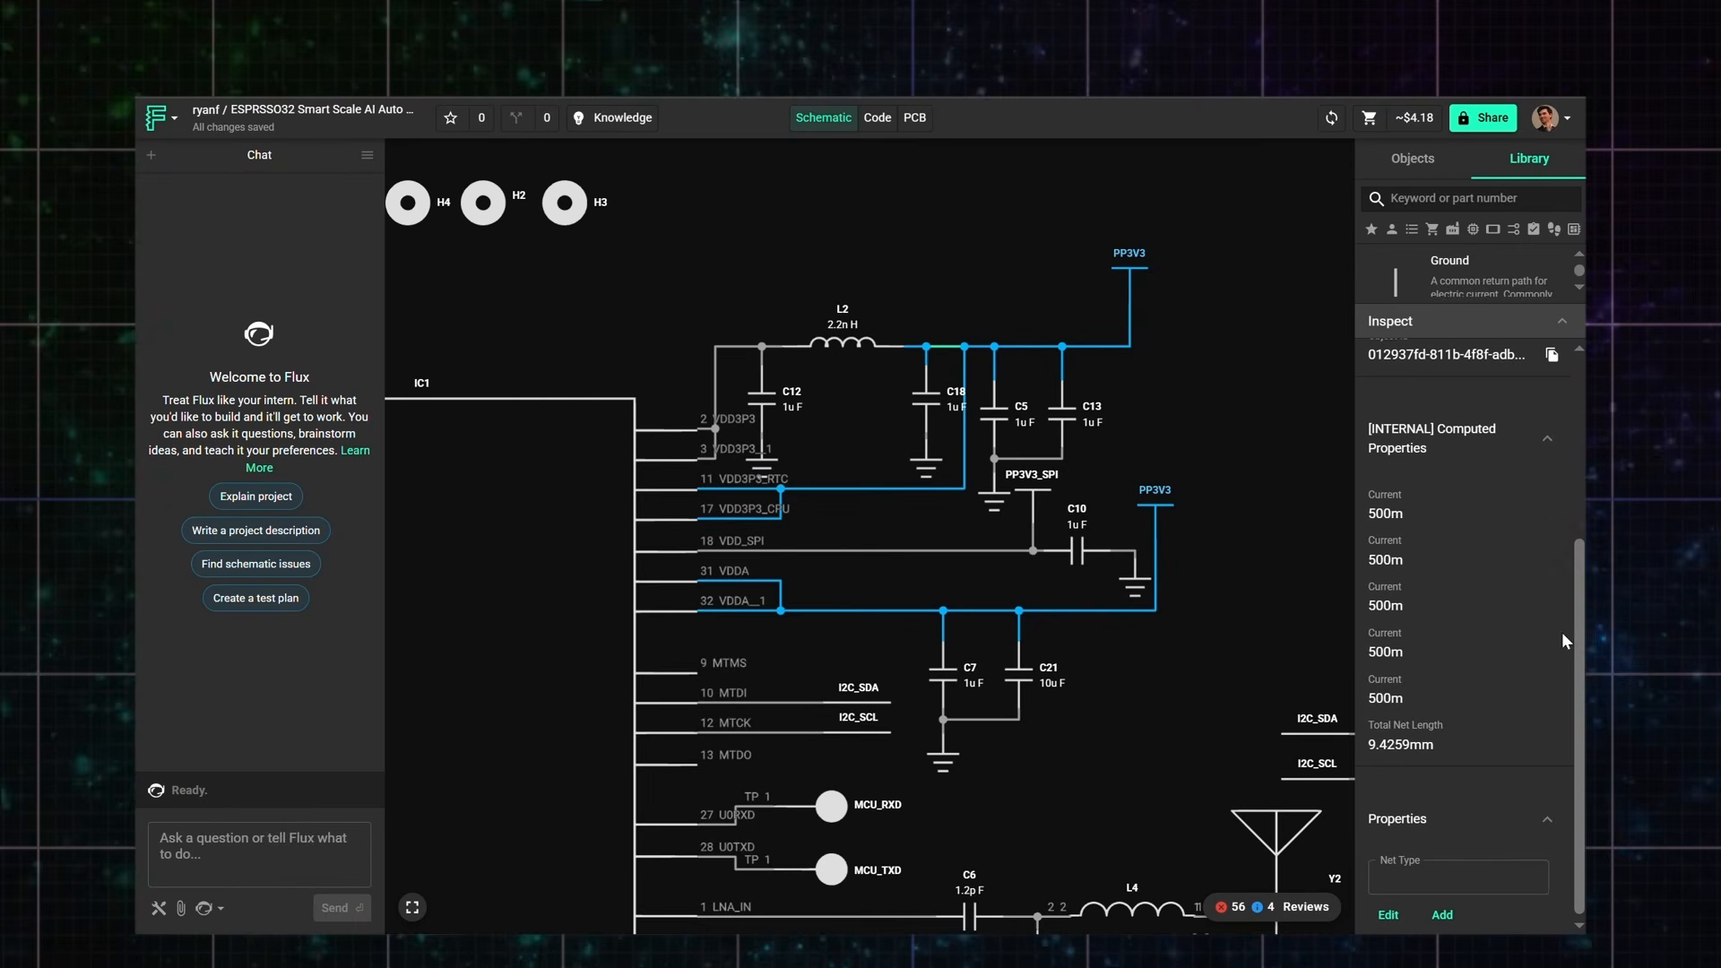
pyautogui.click(1419, 888)
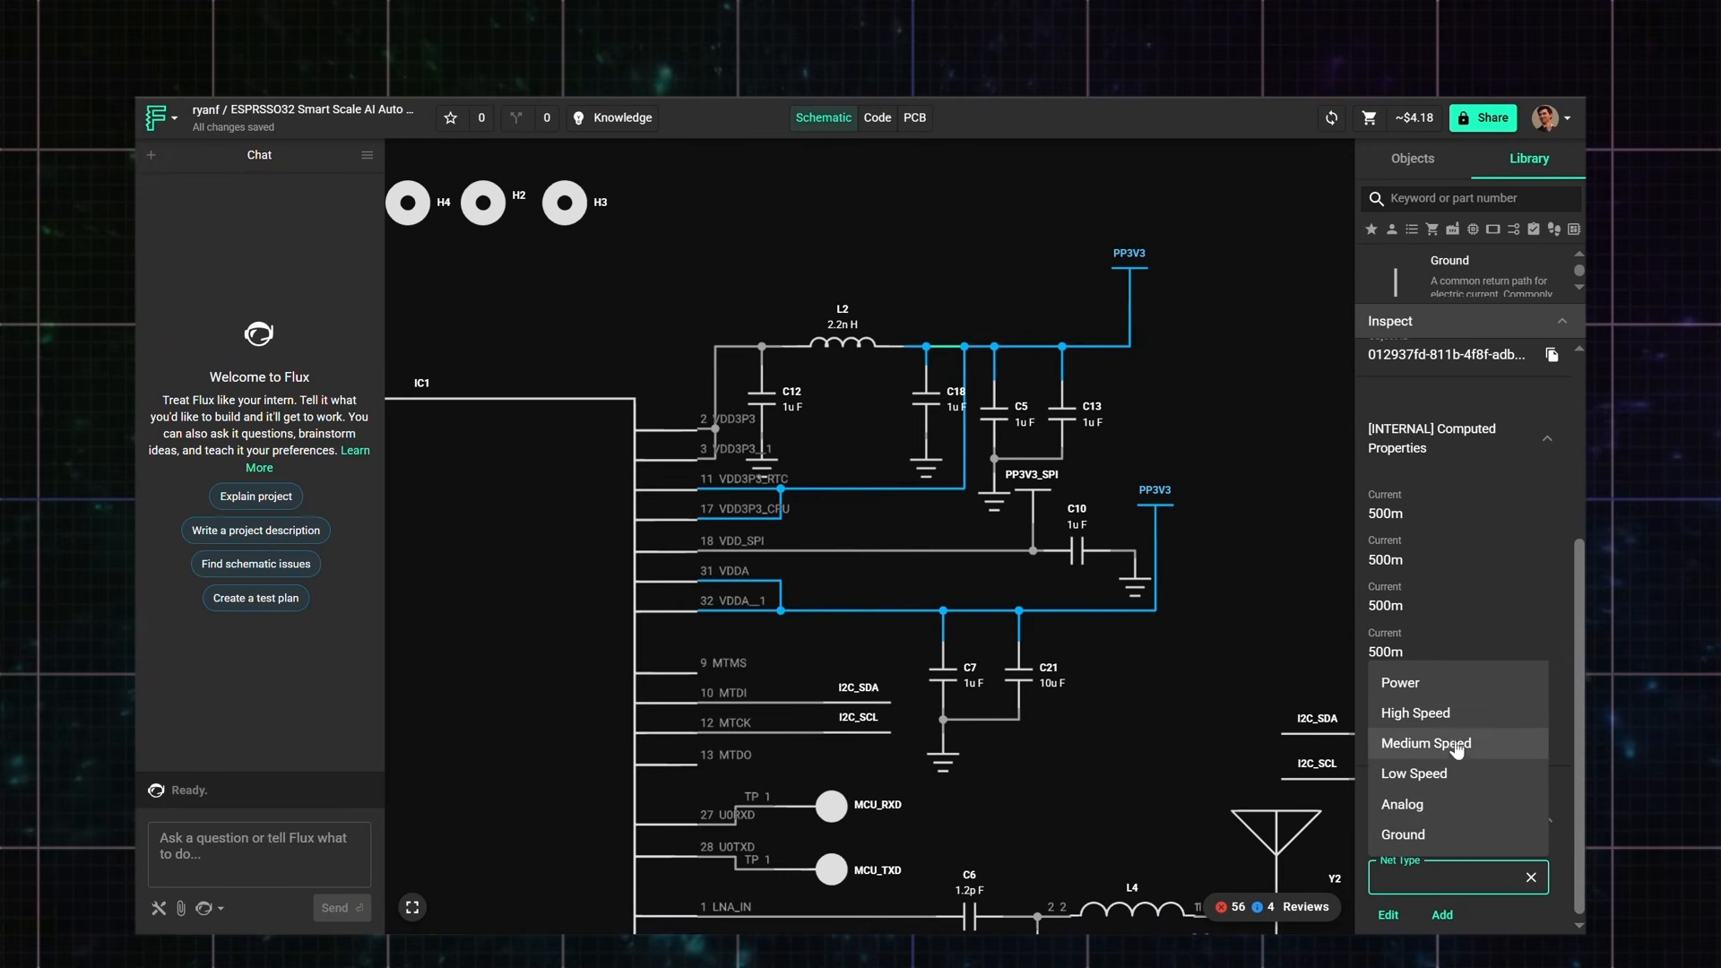
pyautogui.click(1450, 696)
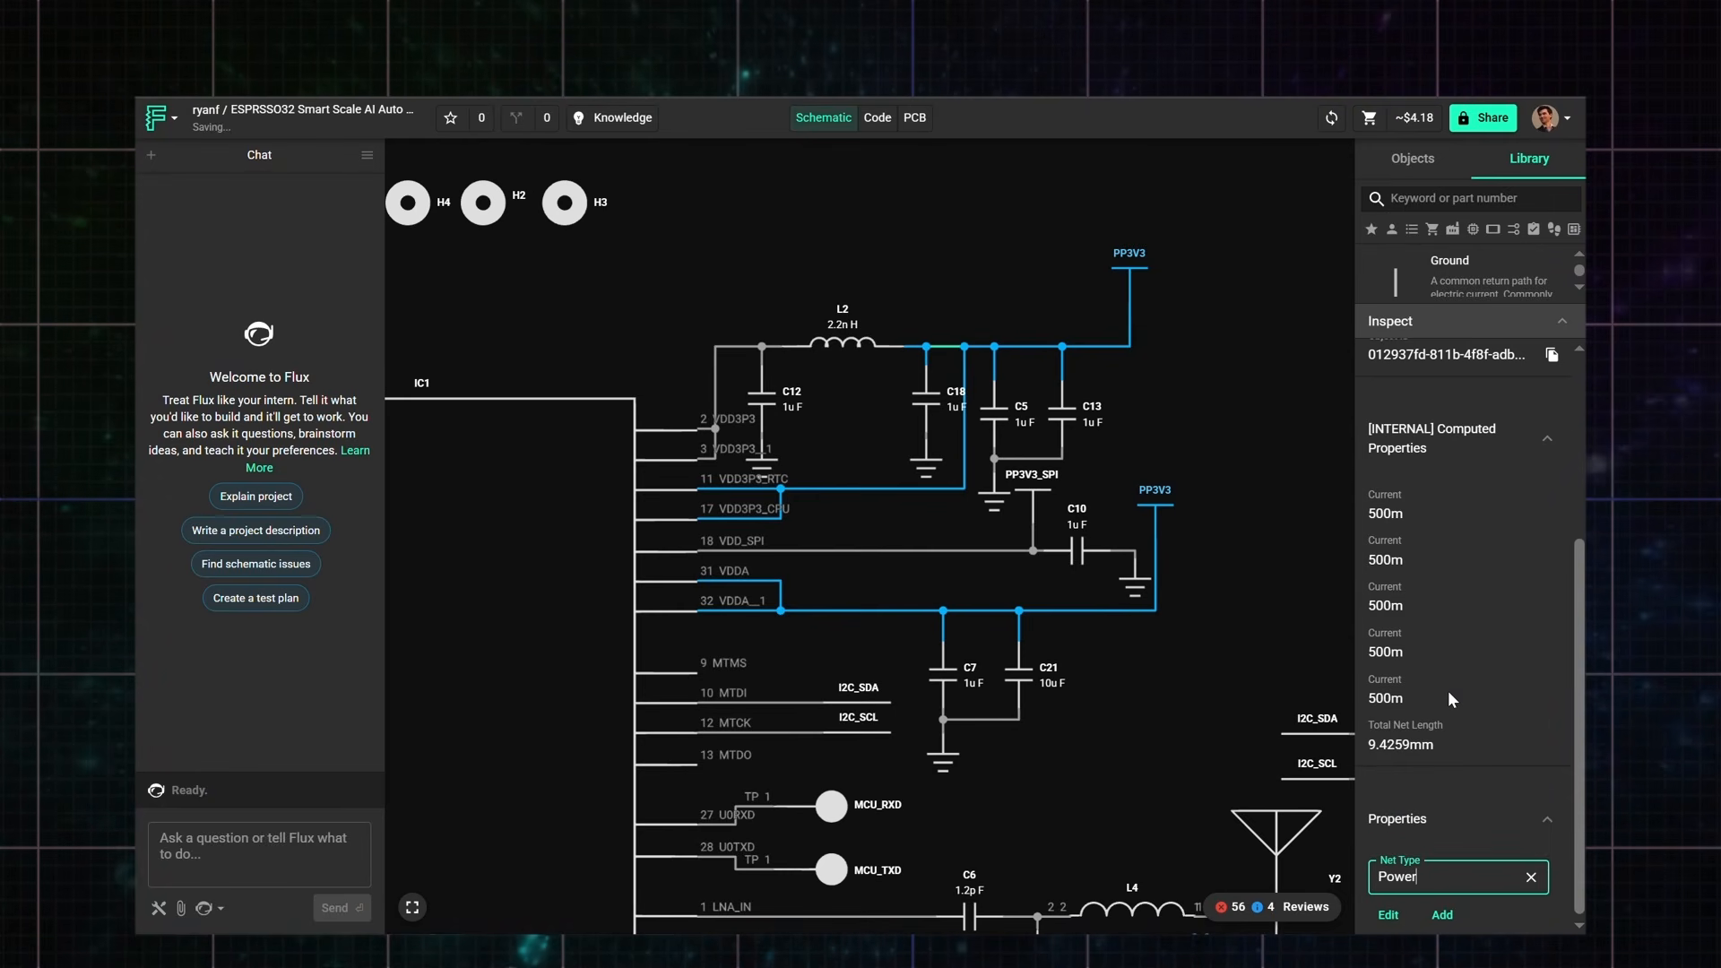
pyautogui.click(1183, 693)
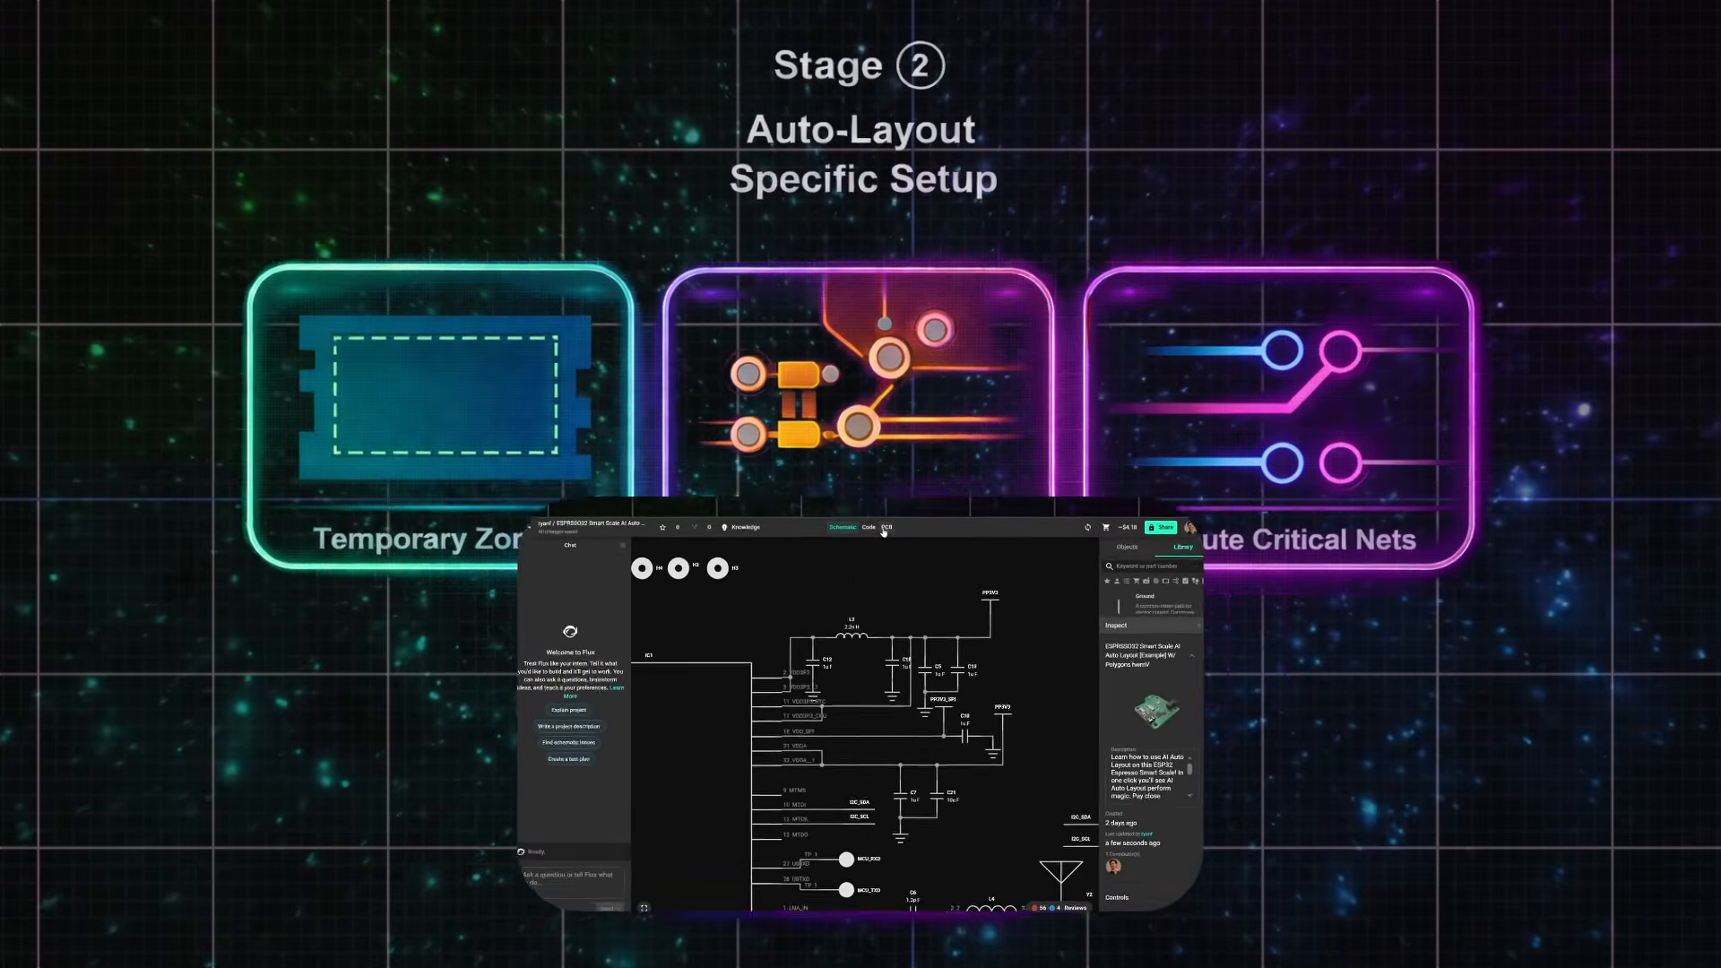
pyautogui.click(898, 355)
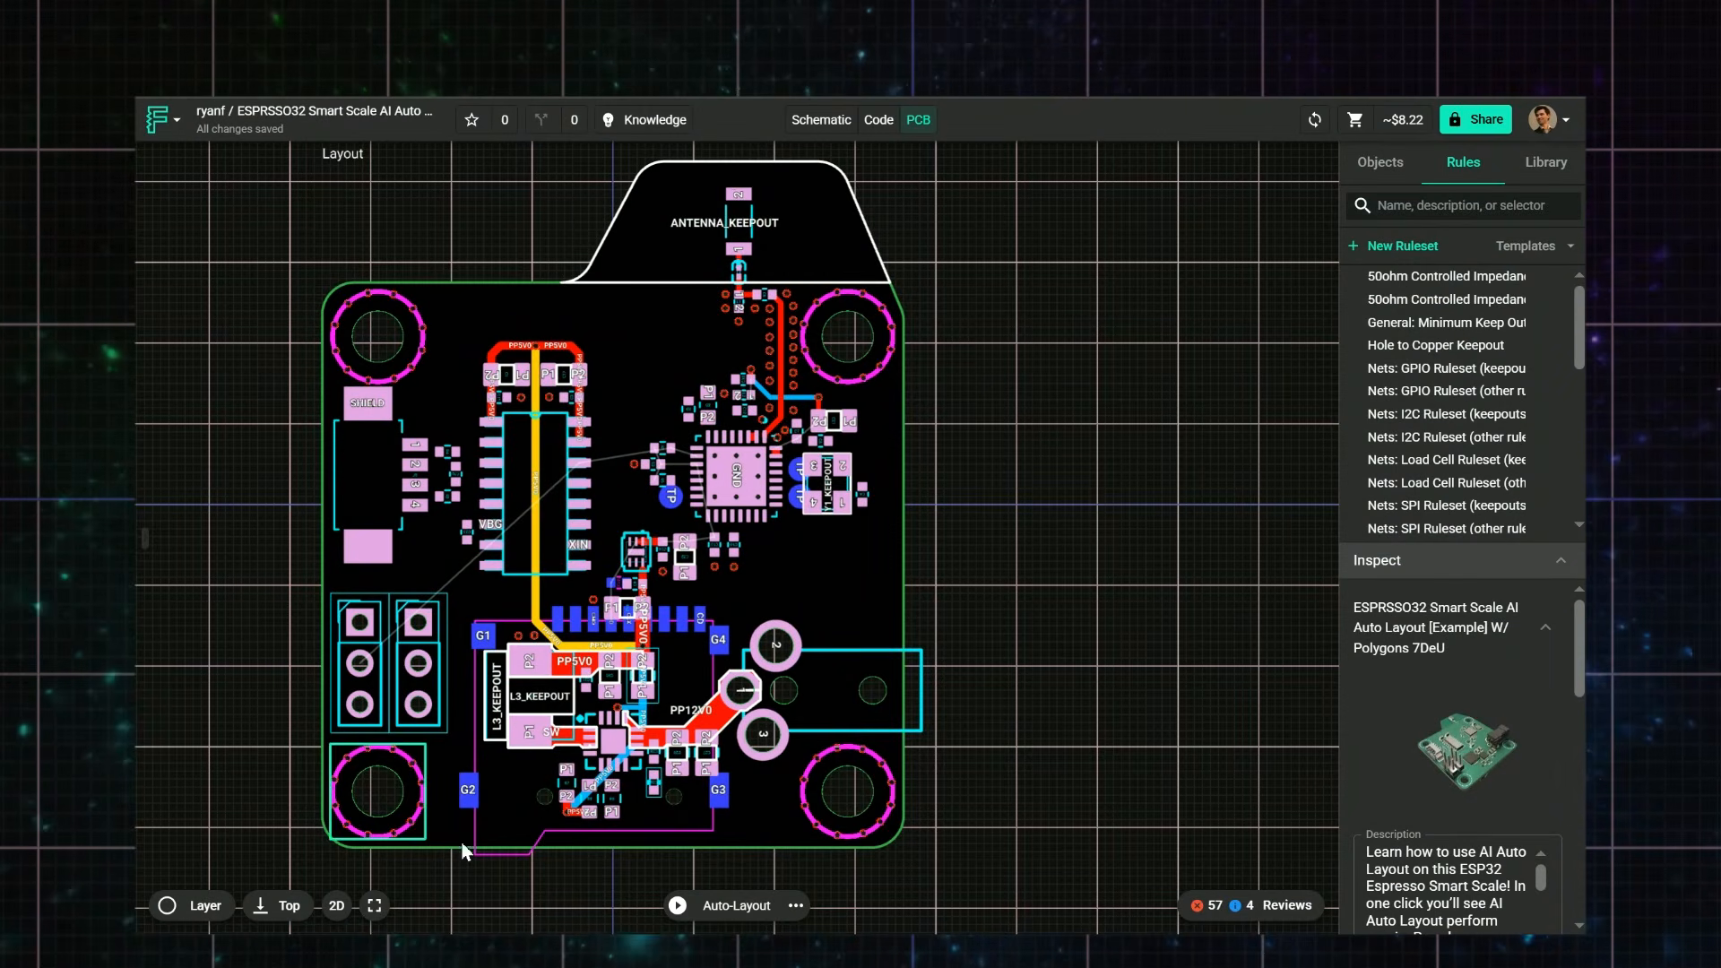
# Step: Start Auto-Layout on the board and open the Auto-Layout entry of the System Checks in the design reviews
pyautogui.click(677, 907)
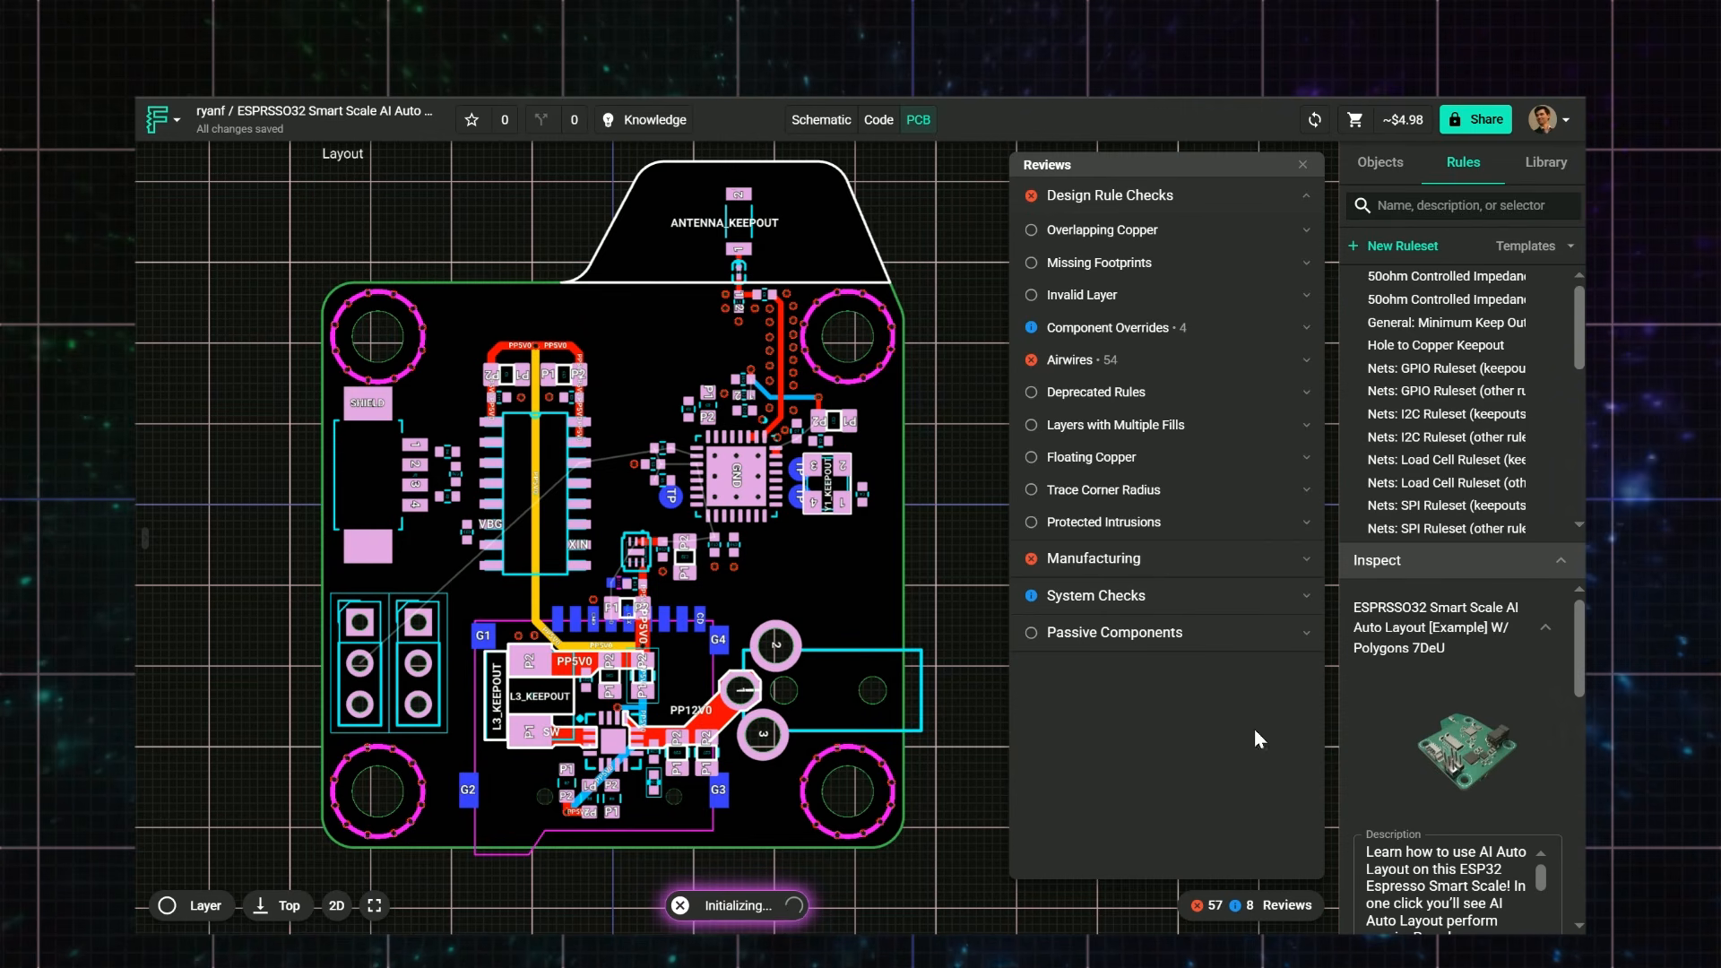
pyautogui.click(1309, 606)
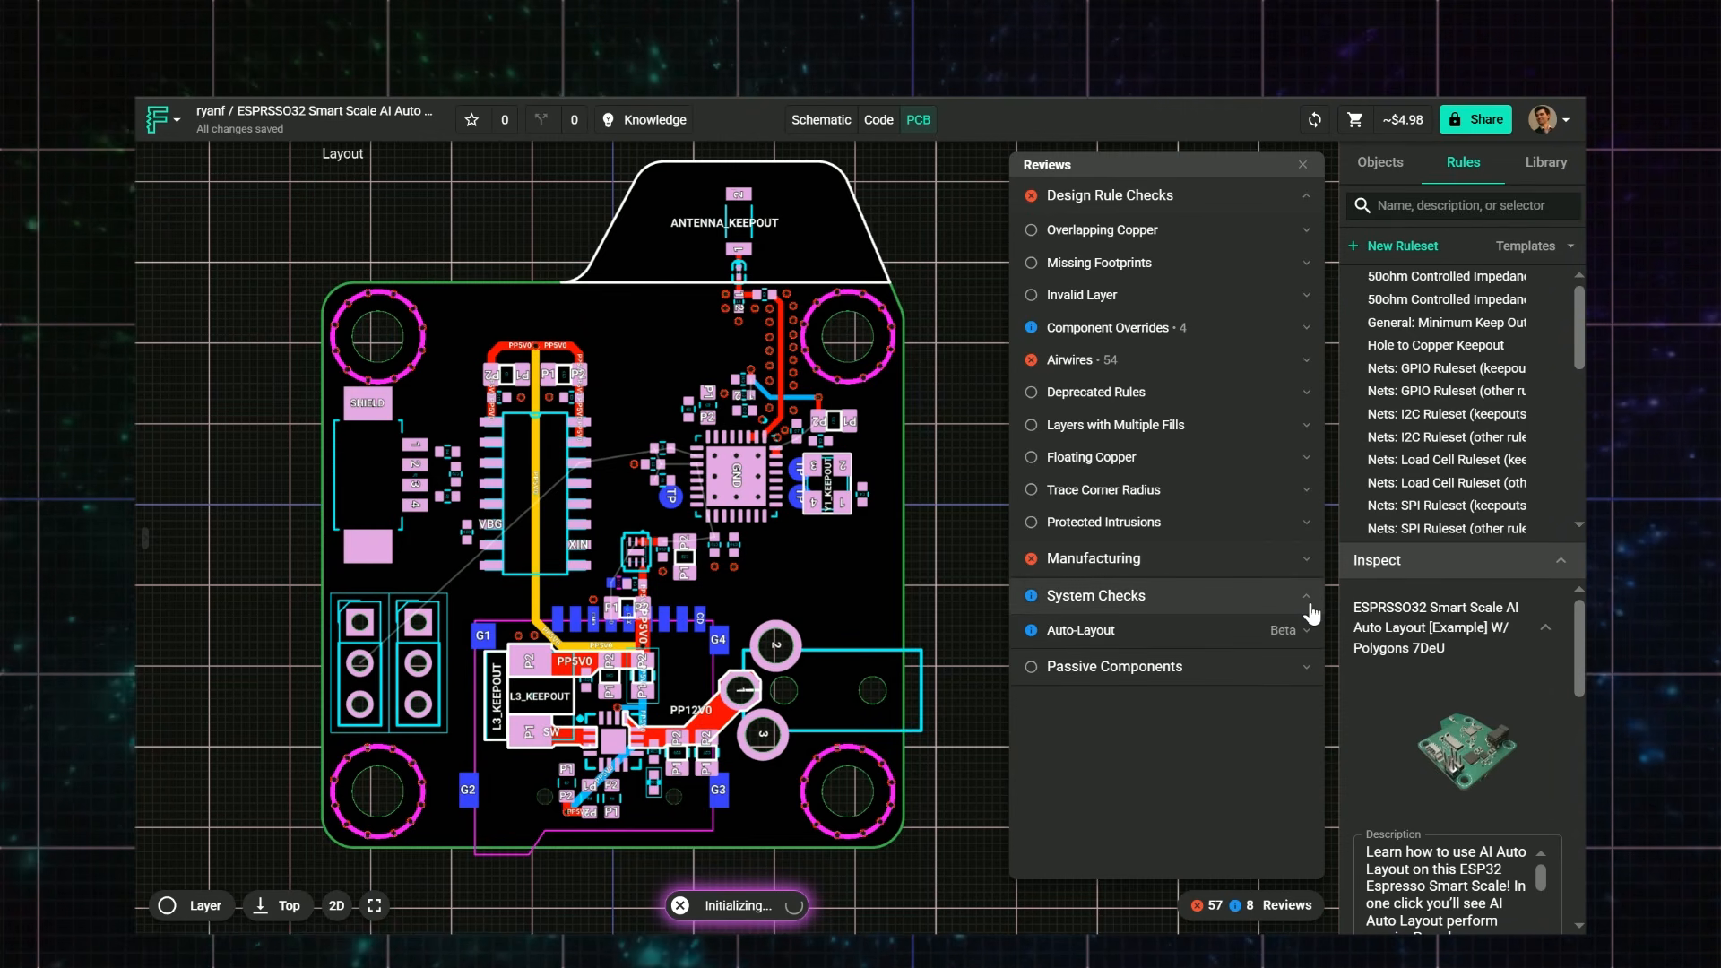
pyautogui.click(1310, 634)
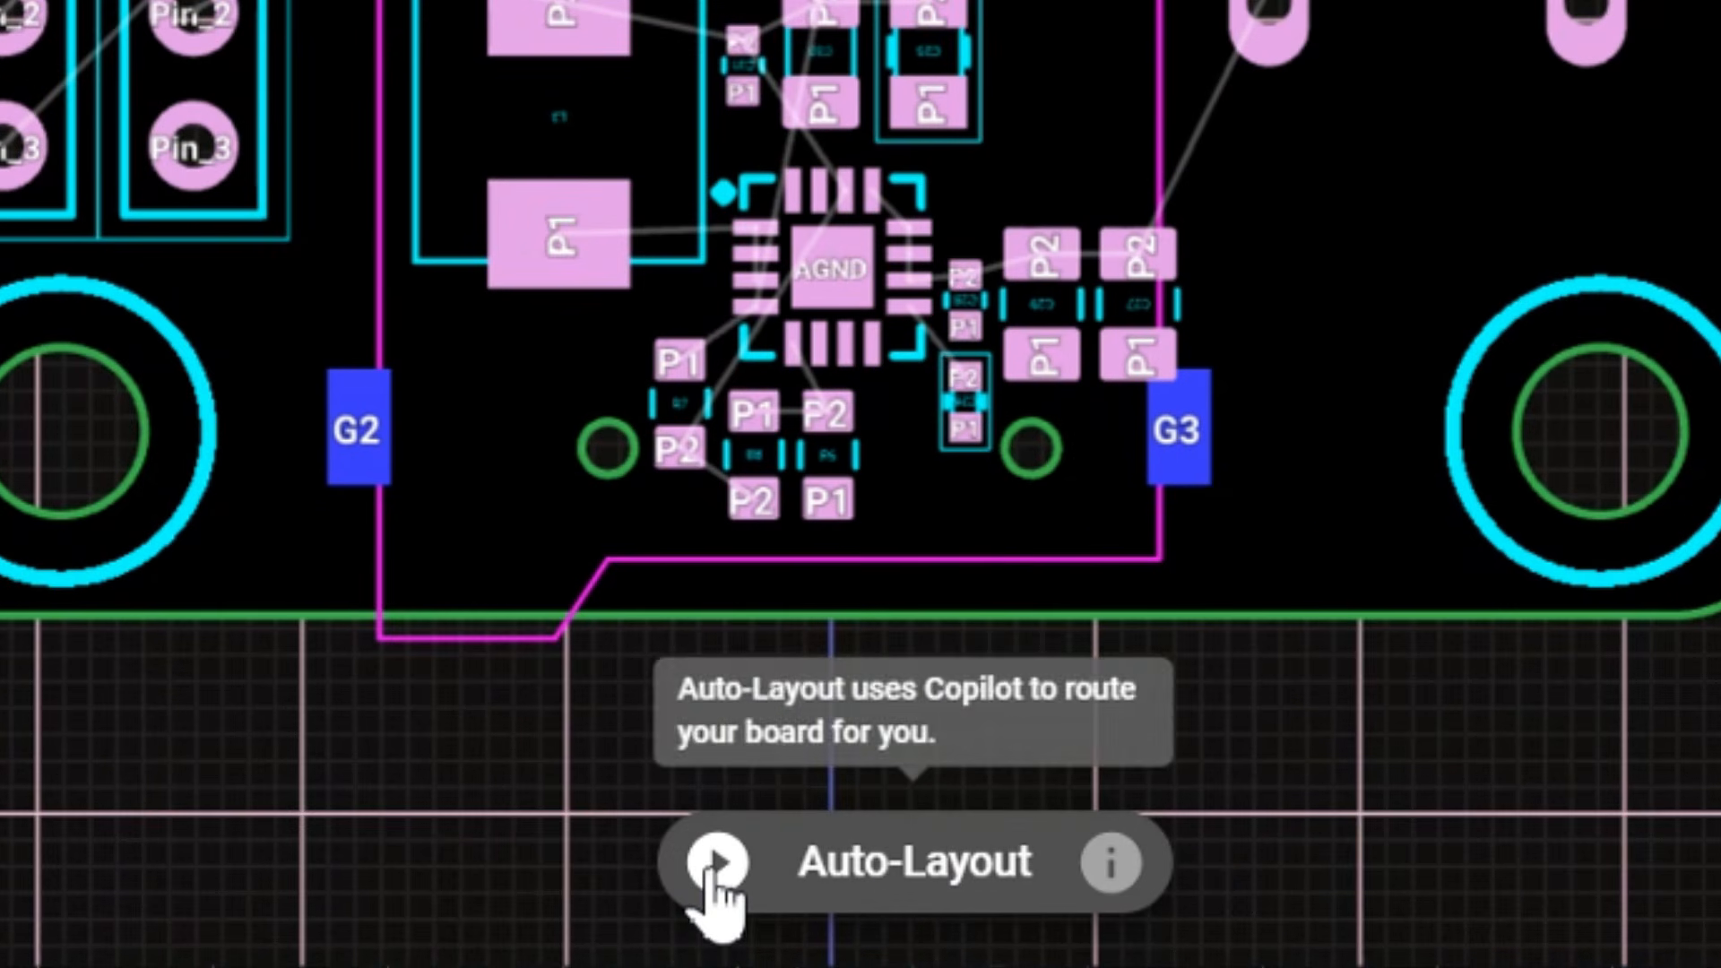
# Step: Run Auto-Layout on the unrouted board and apply the routing it generates
pyautogui.click(716, 865)
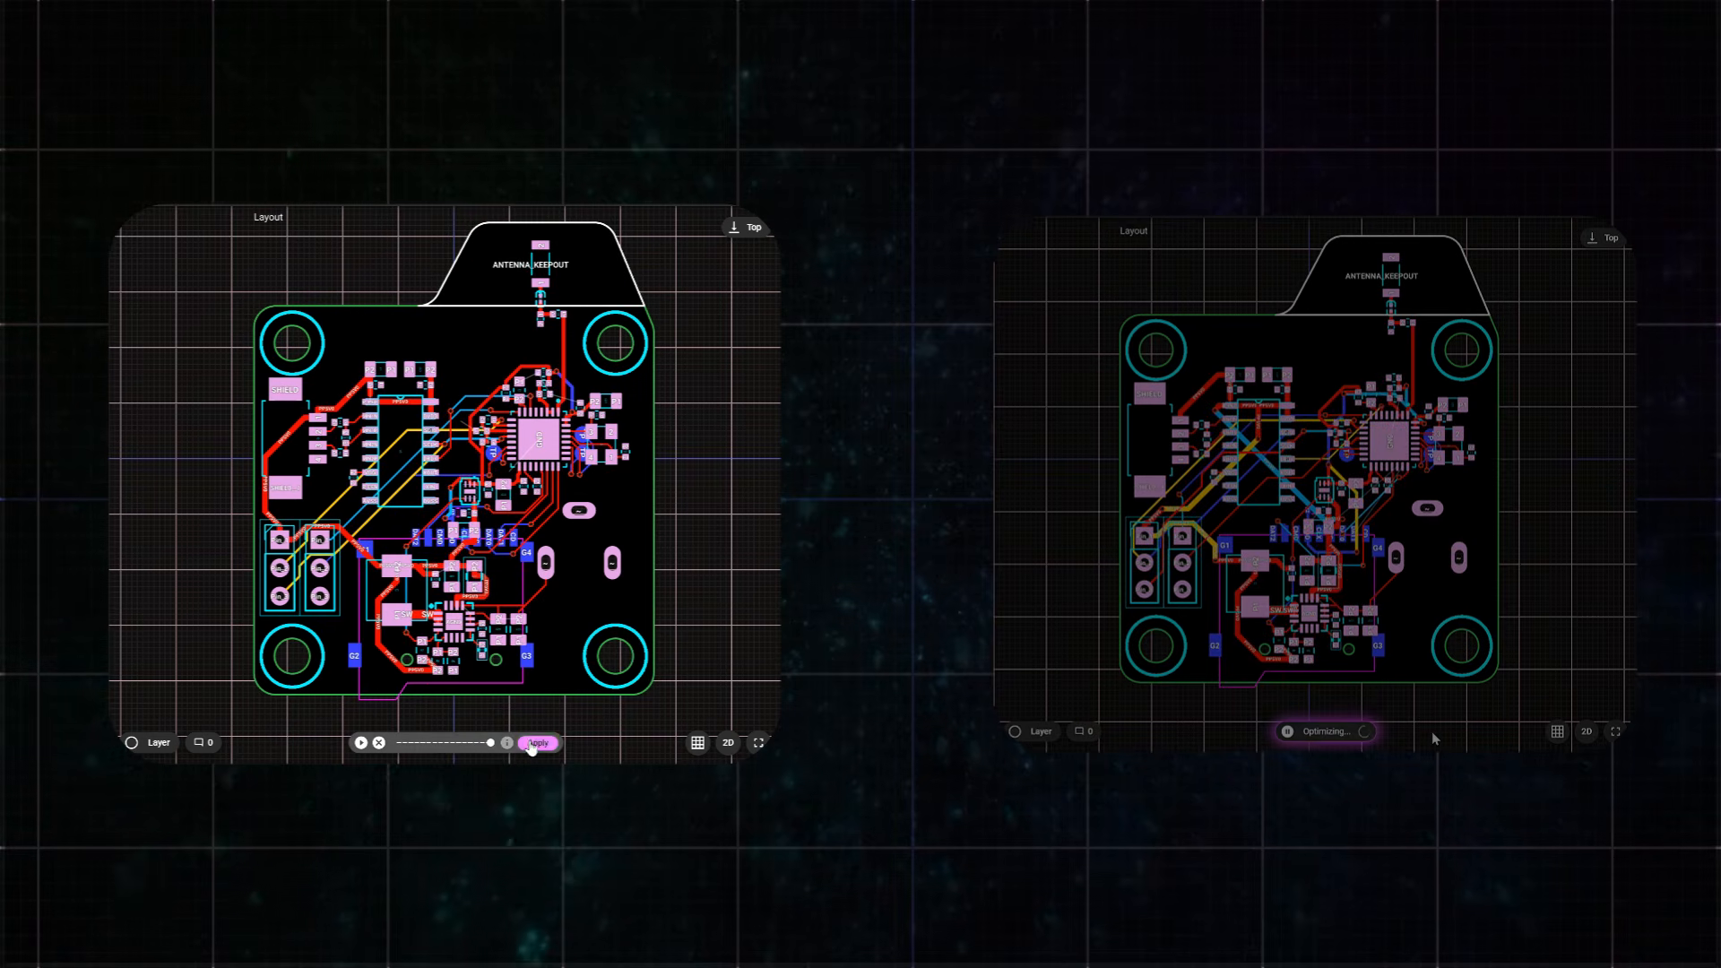
pyautogui.click(535, 743)
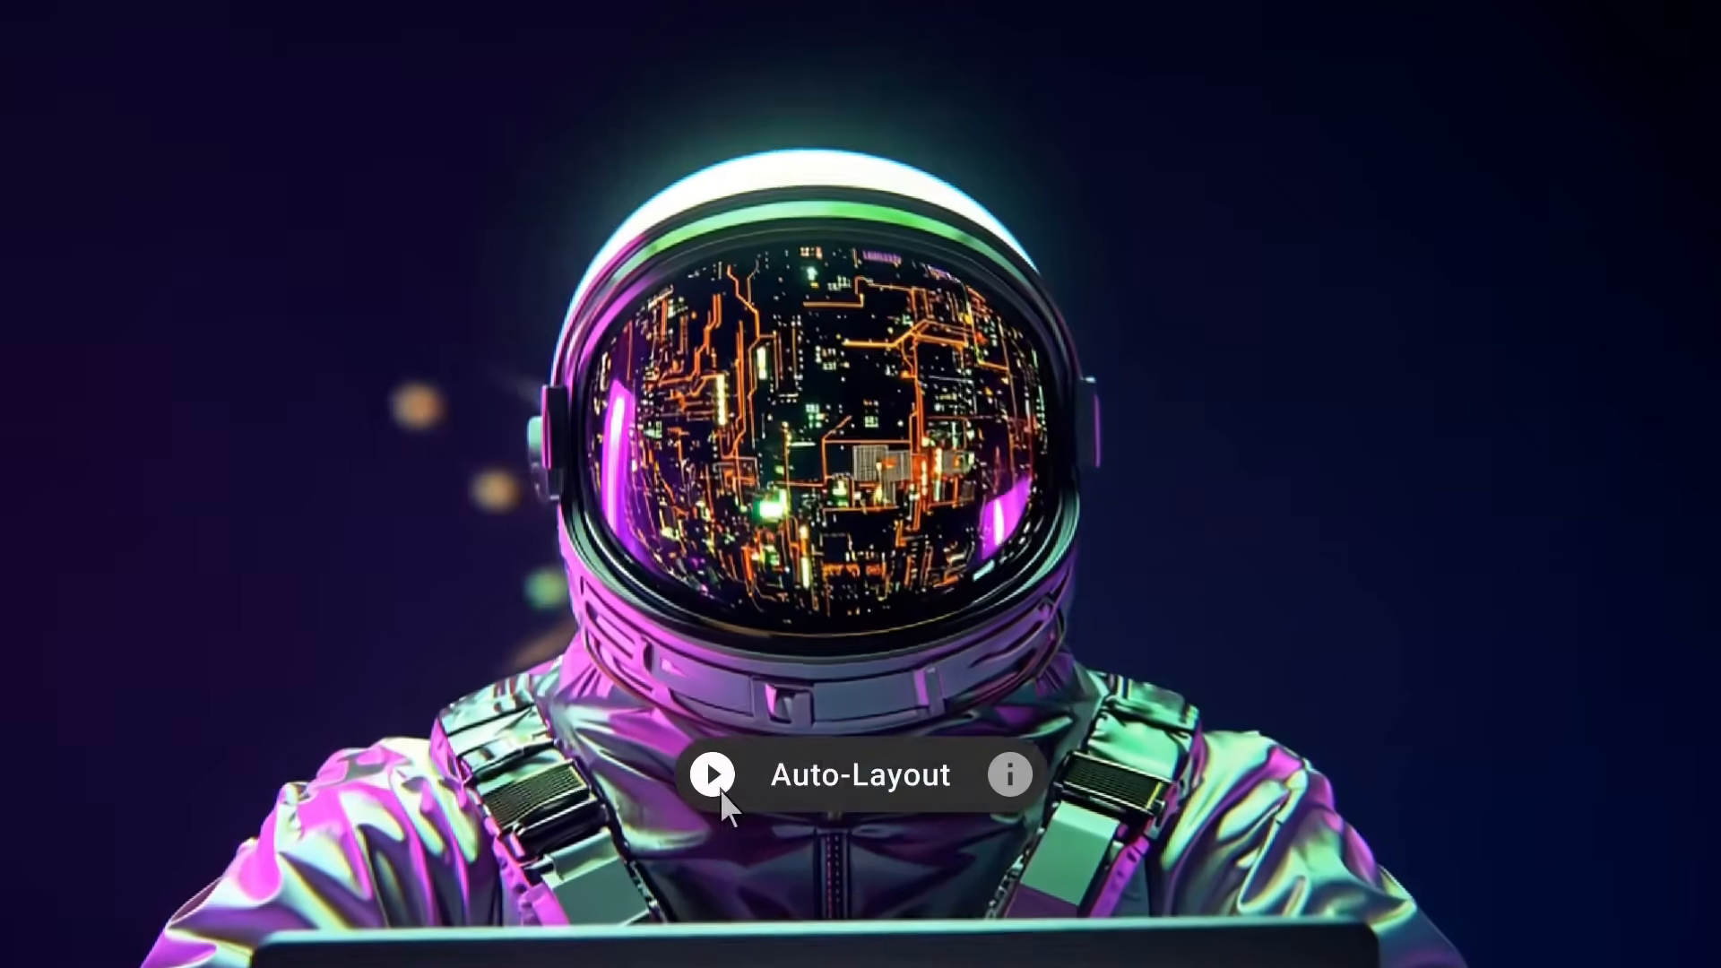
pyautogui.click(722, 791)
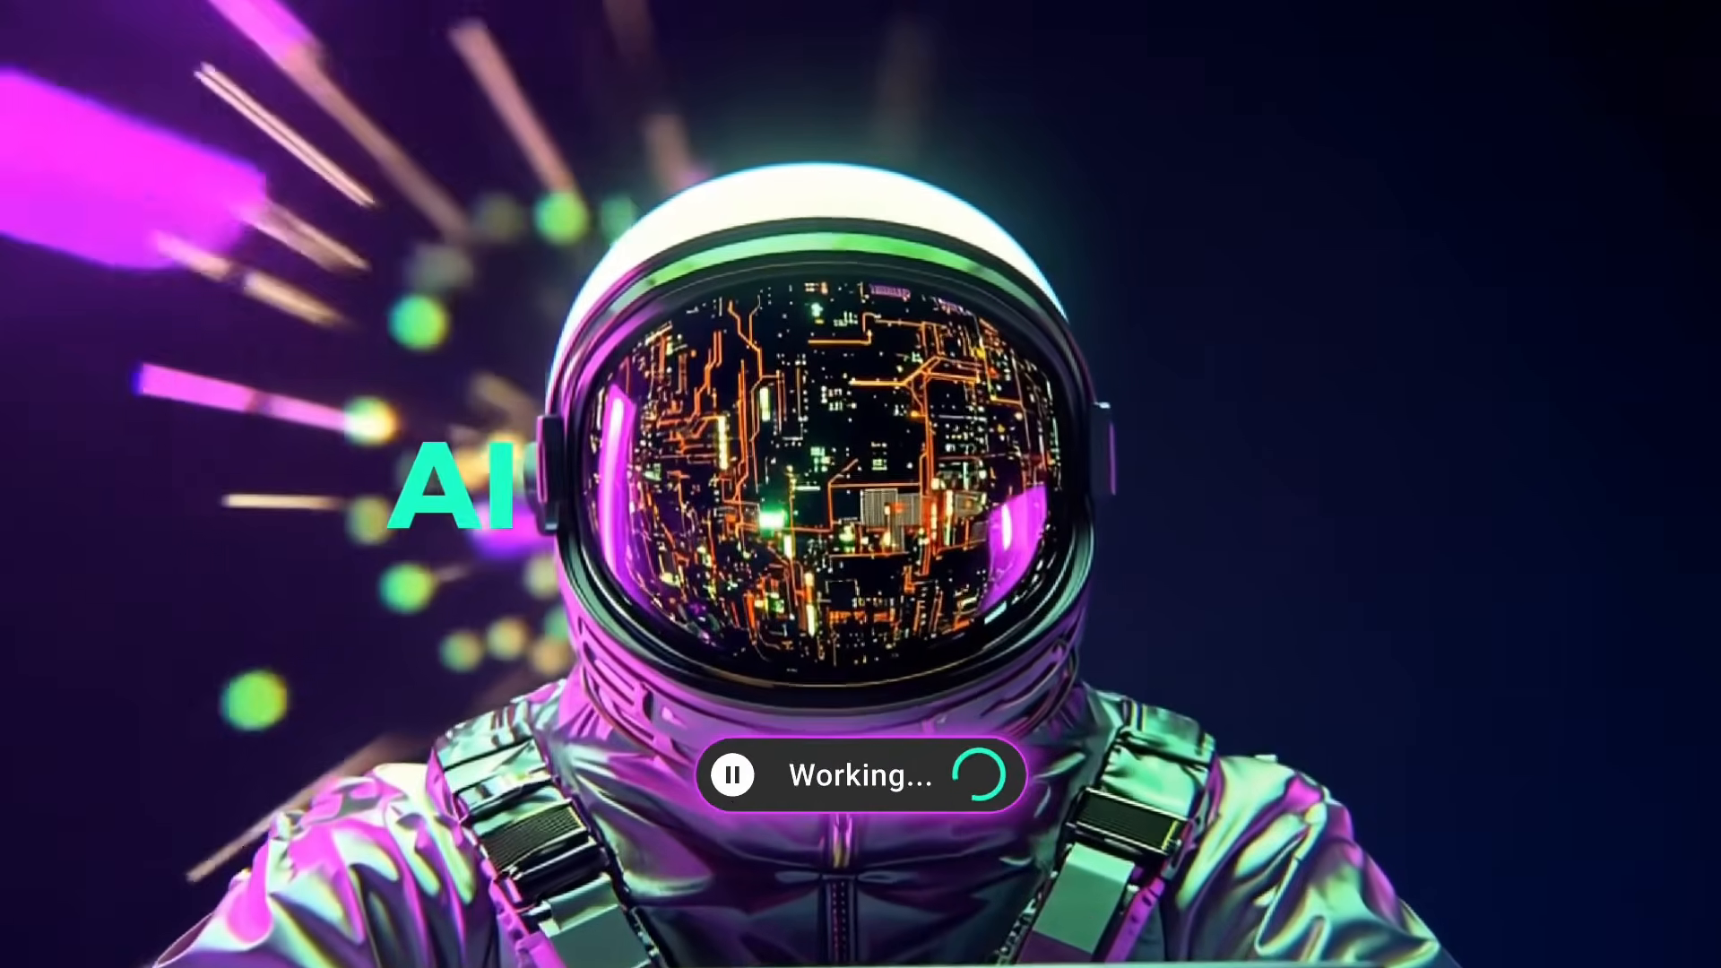